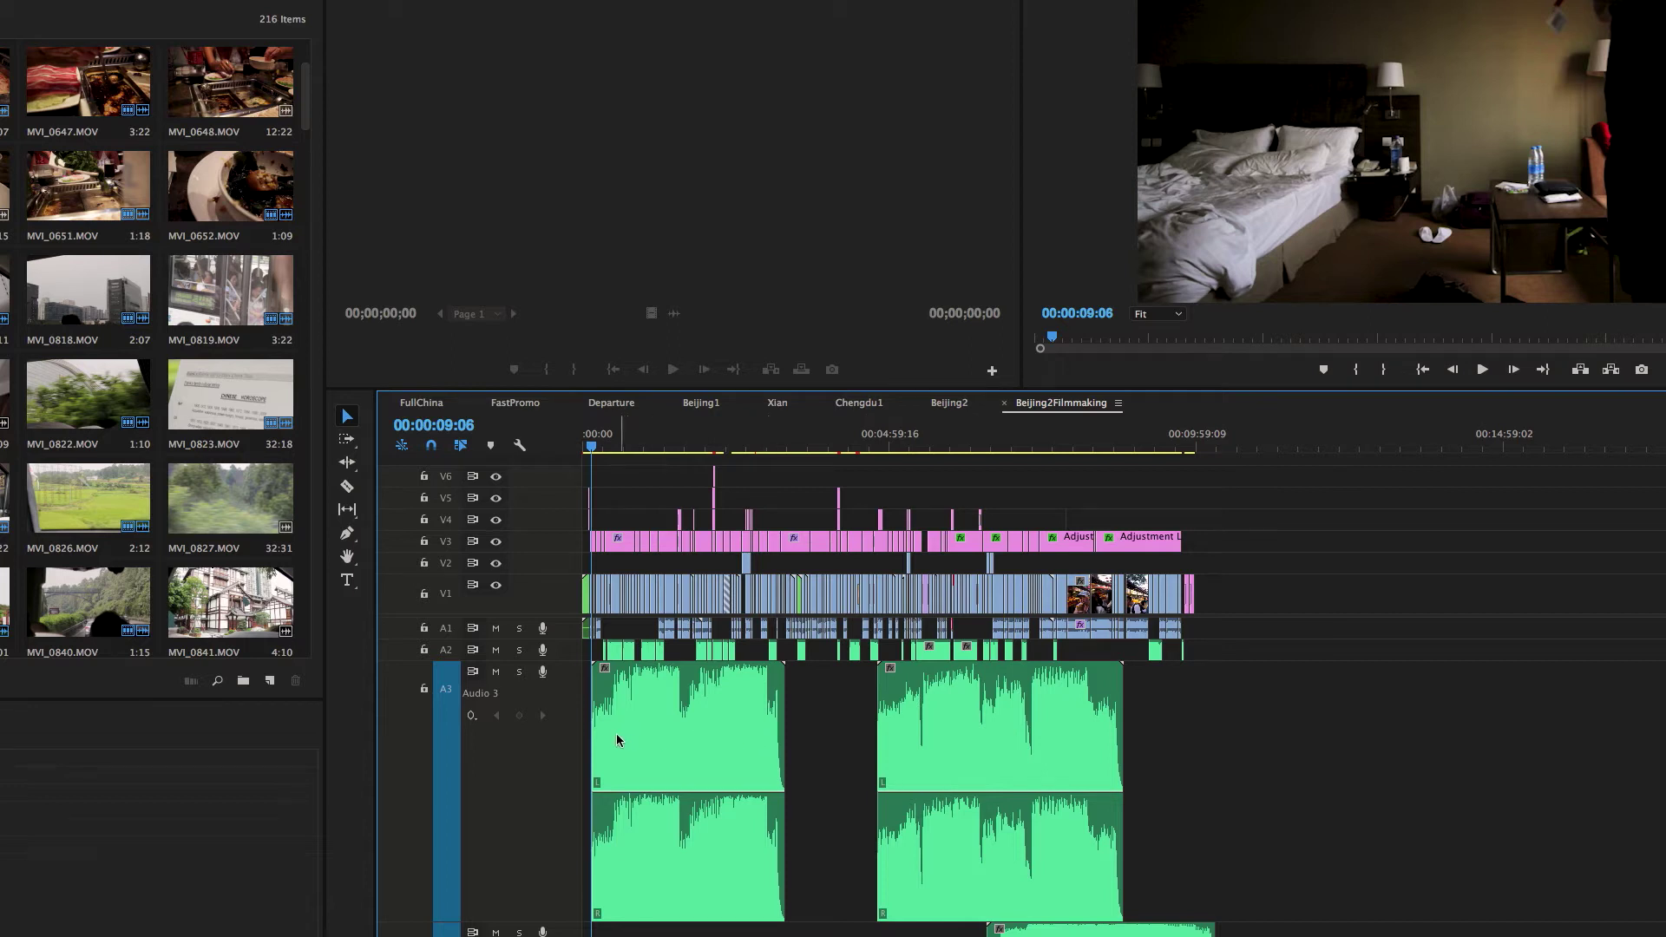
# - Mute audio tracks A1 and A2 in the Beijing2Filmmaking sequence, leaving the music on A3 audible
pyautogui.click(1012, 933)
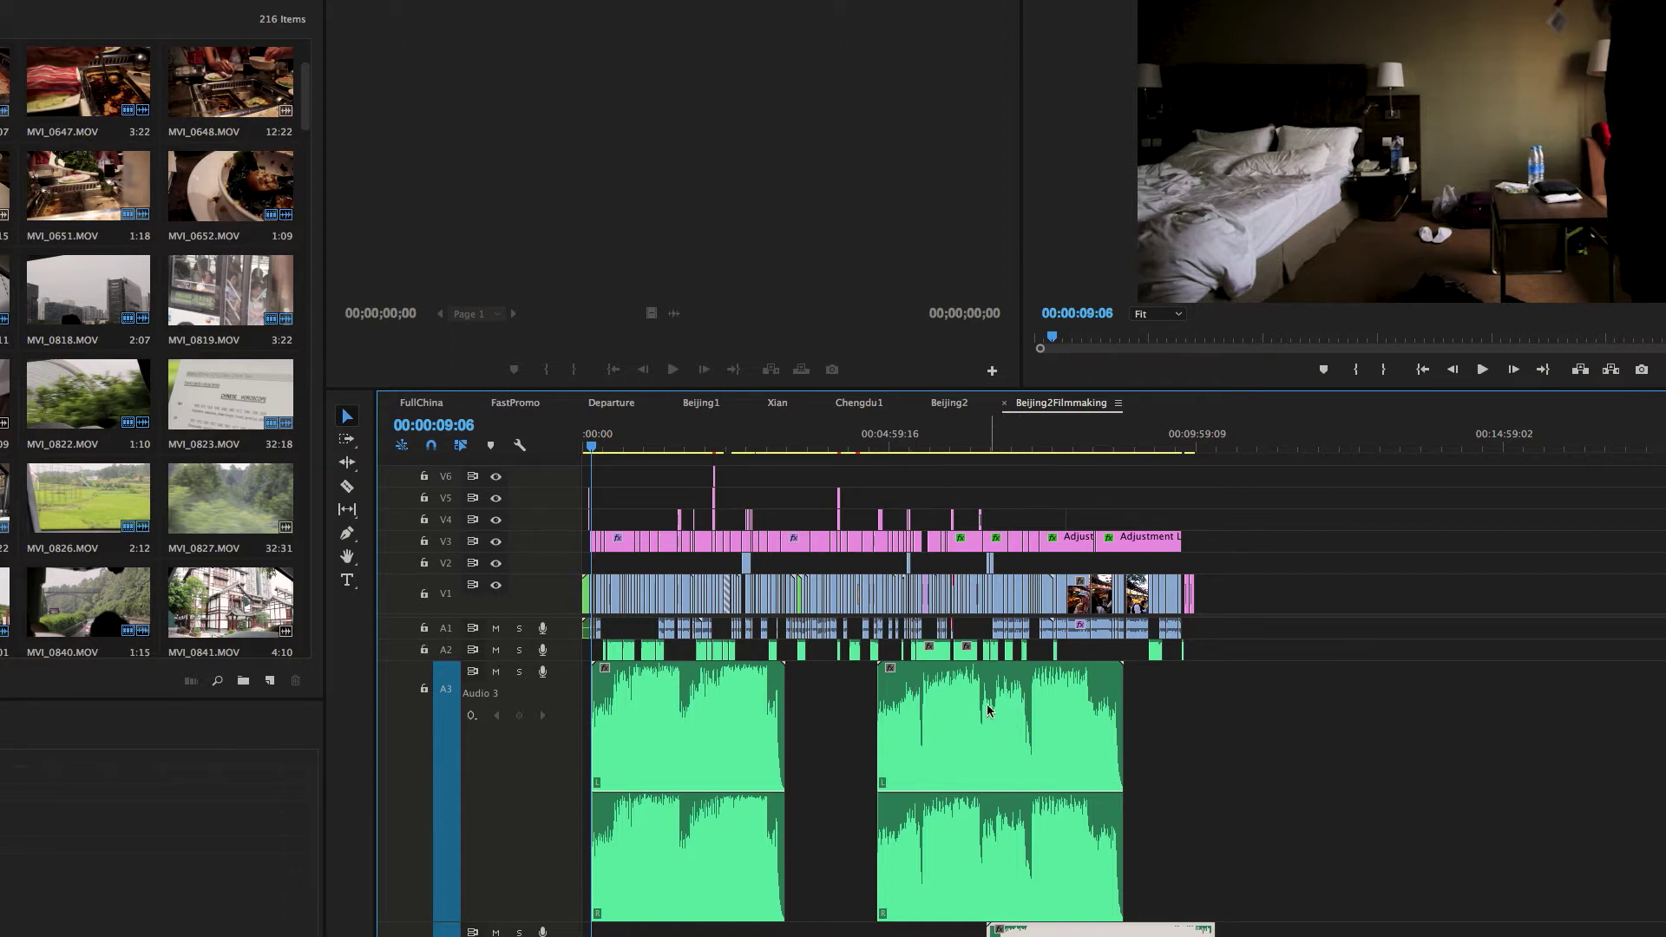
pyautogui.press('=')
pyautogui.press('=')
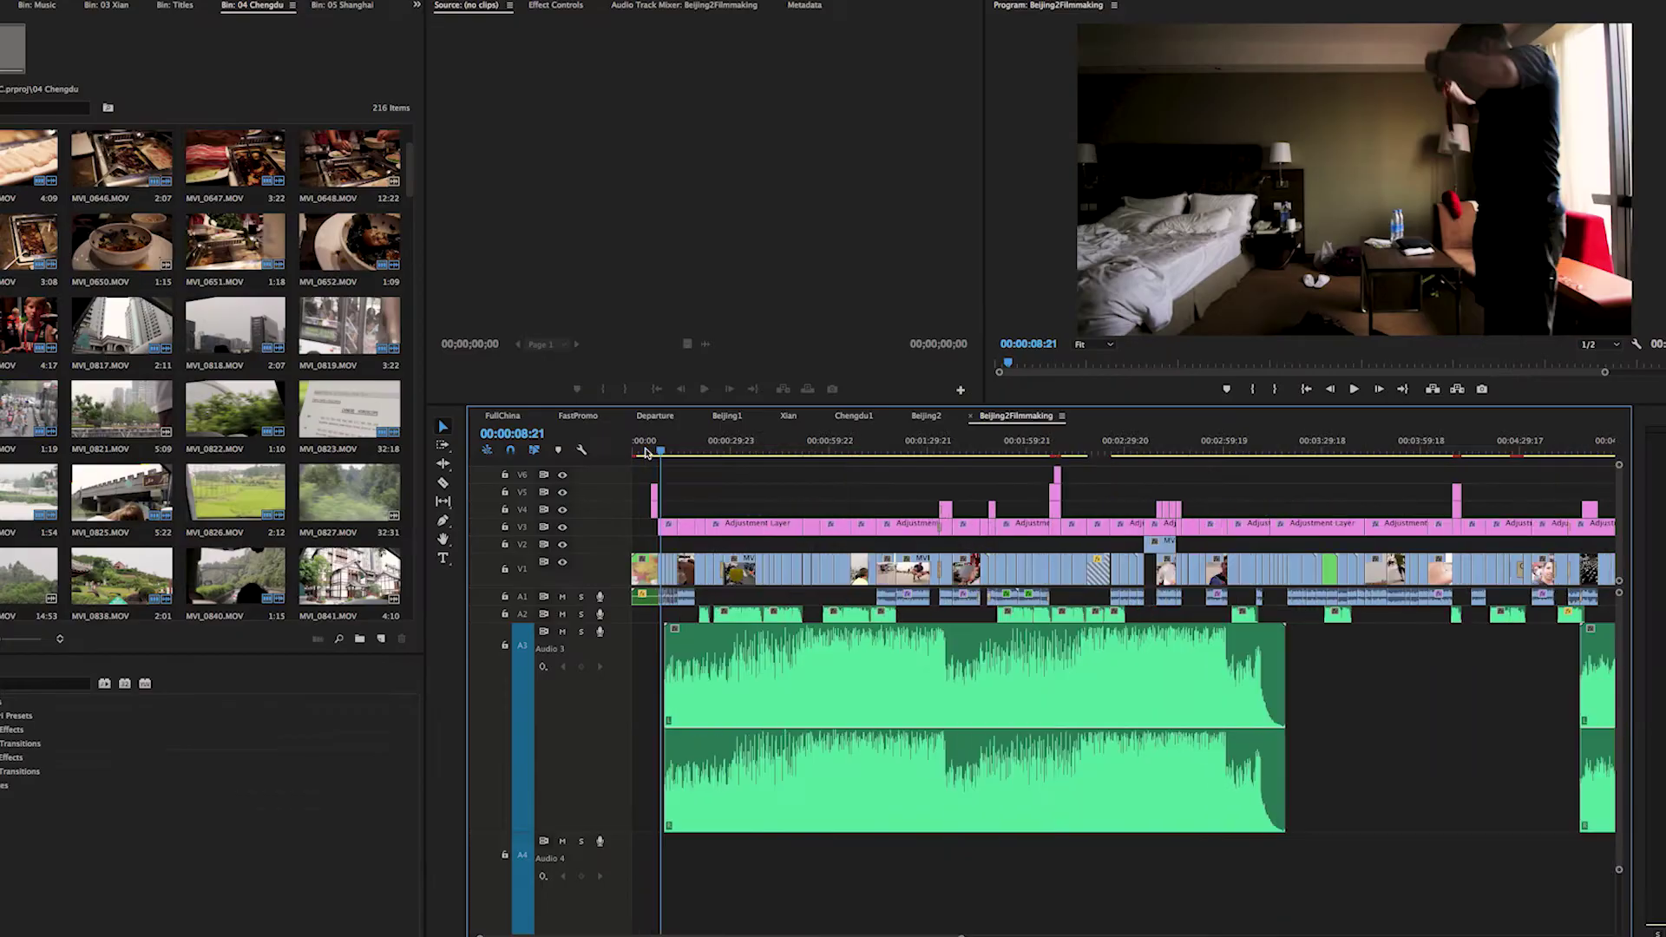
pyautogui.press('=')
pyautogui.press('-')
pyautogui.click(708, 681)
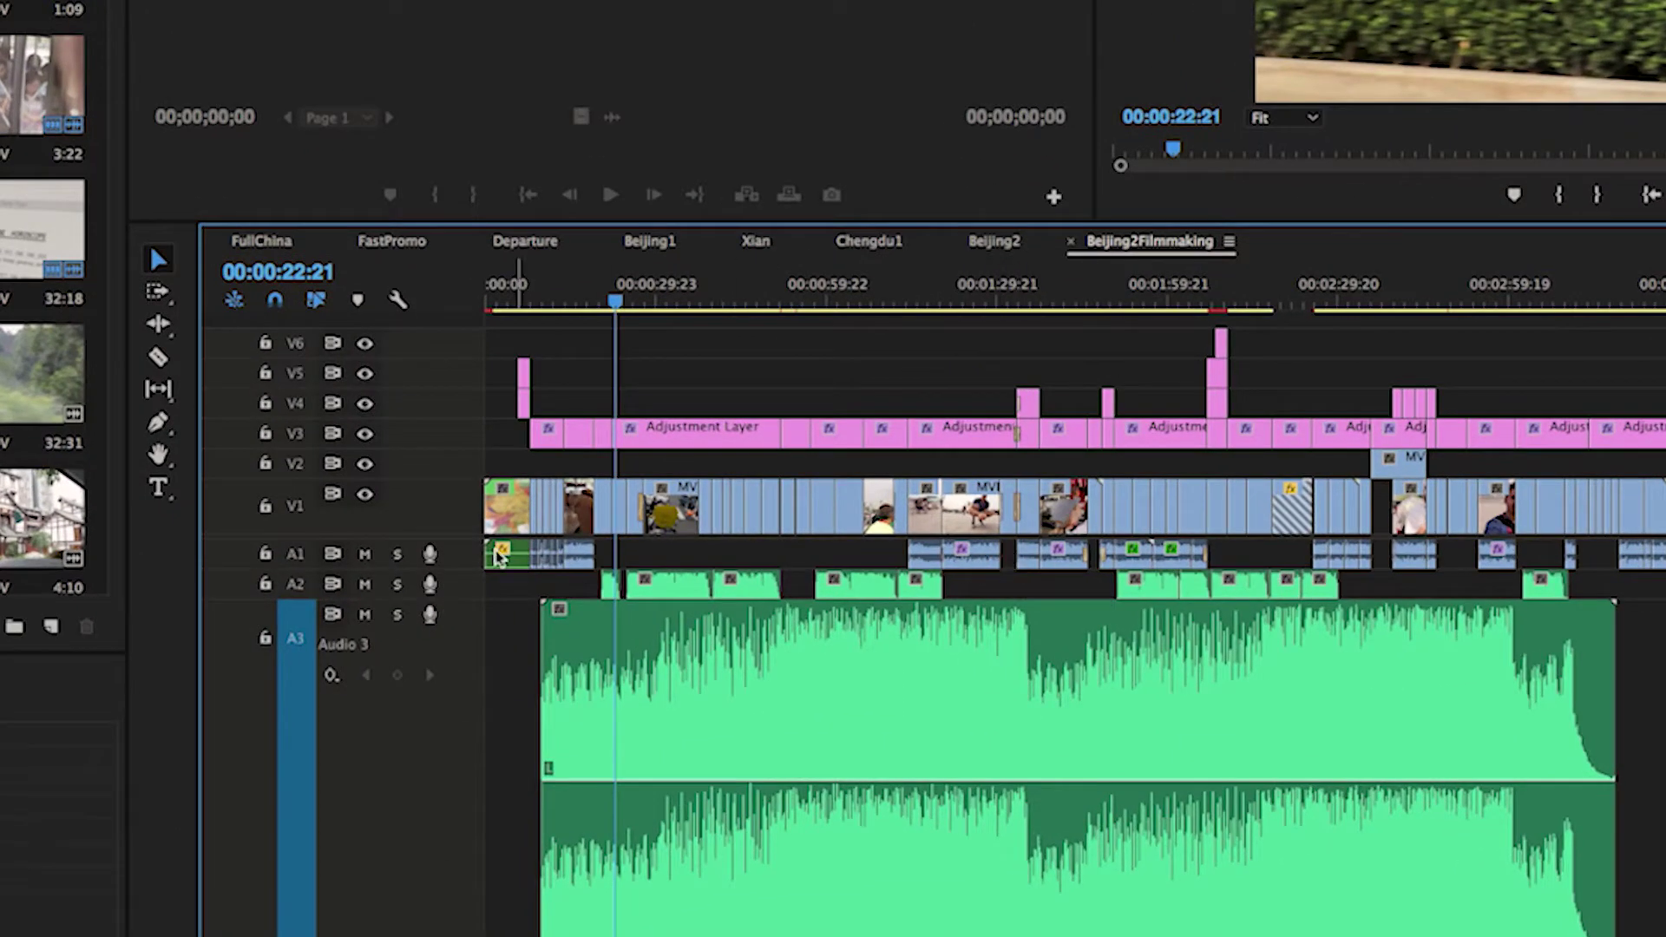
pyautogui.click(364, 554)
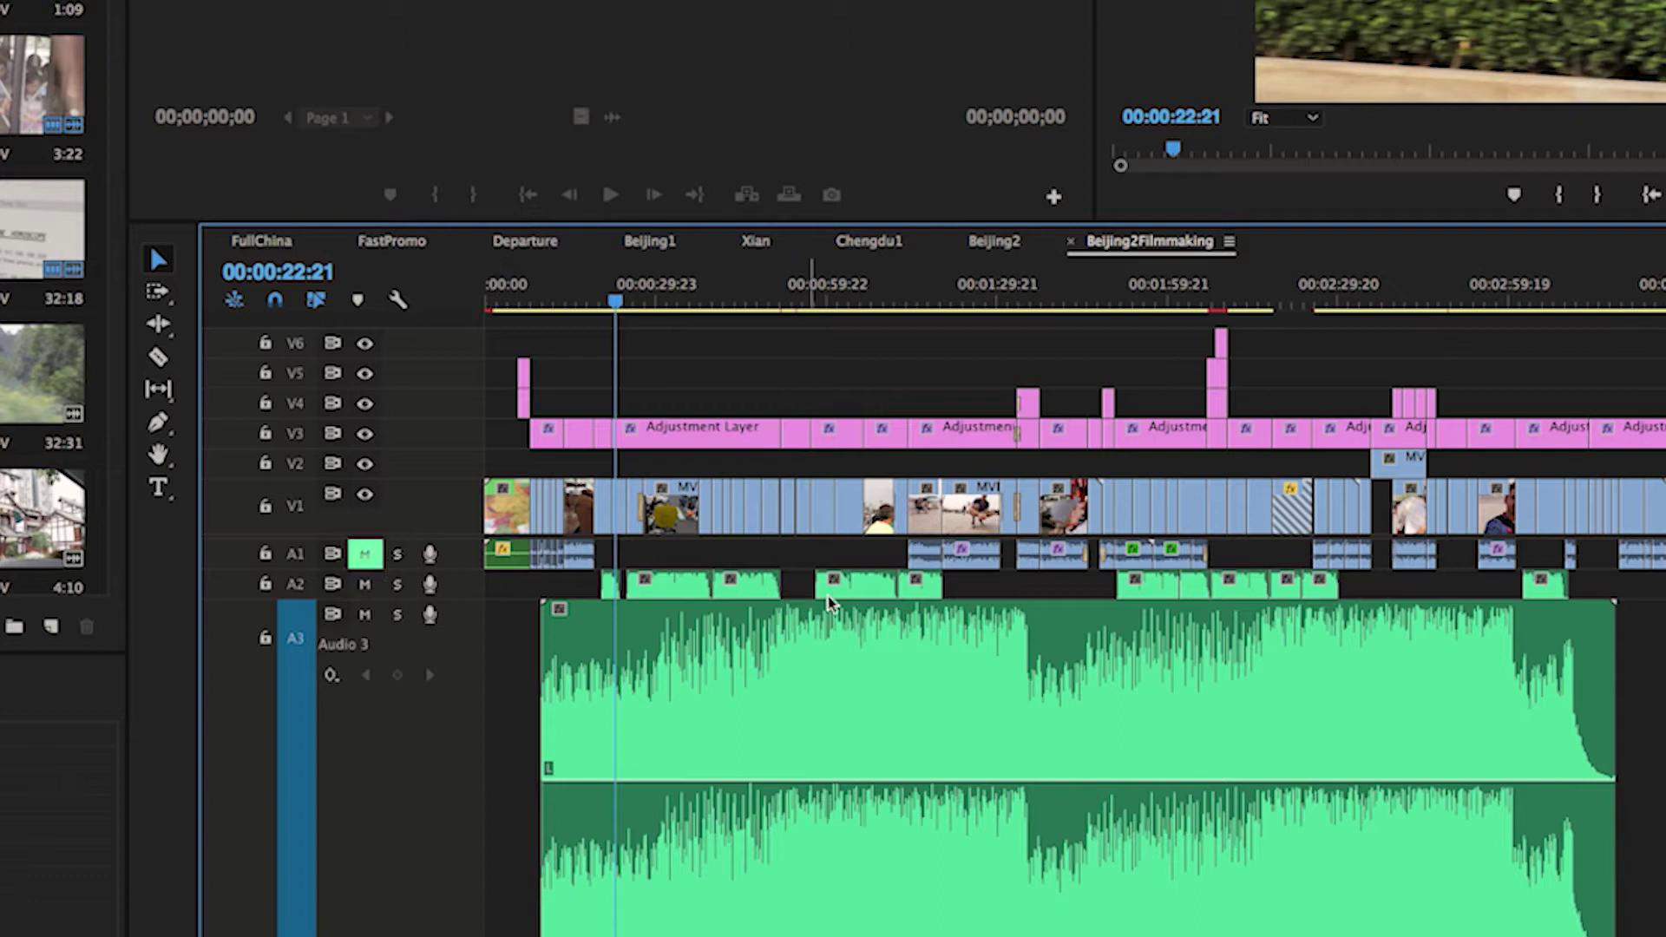
pyautogui.click(364, 583)
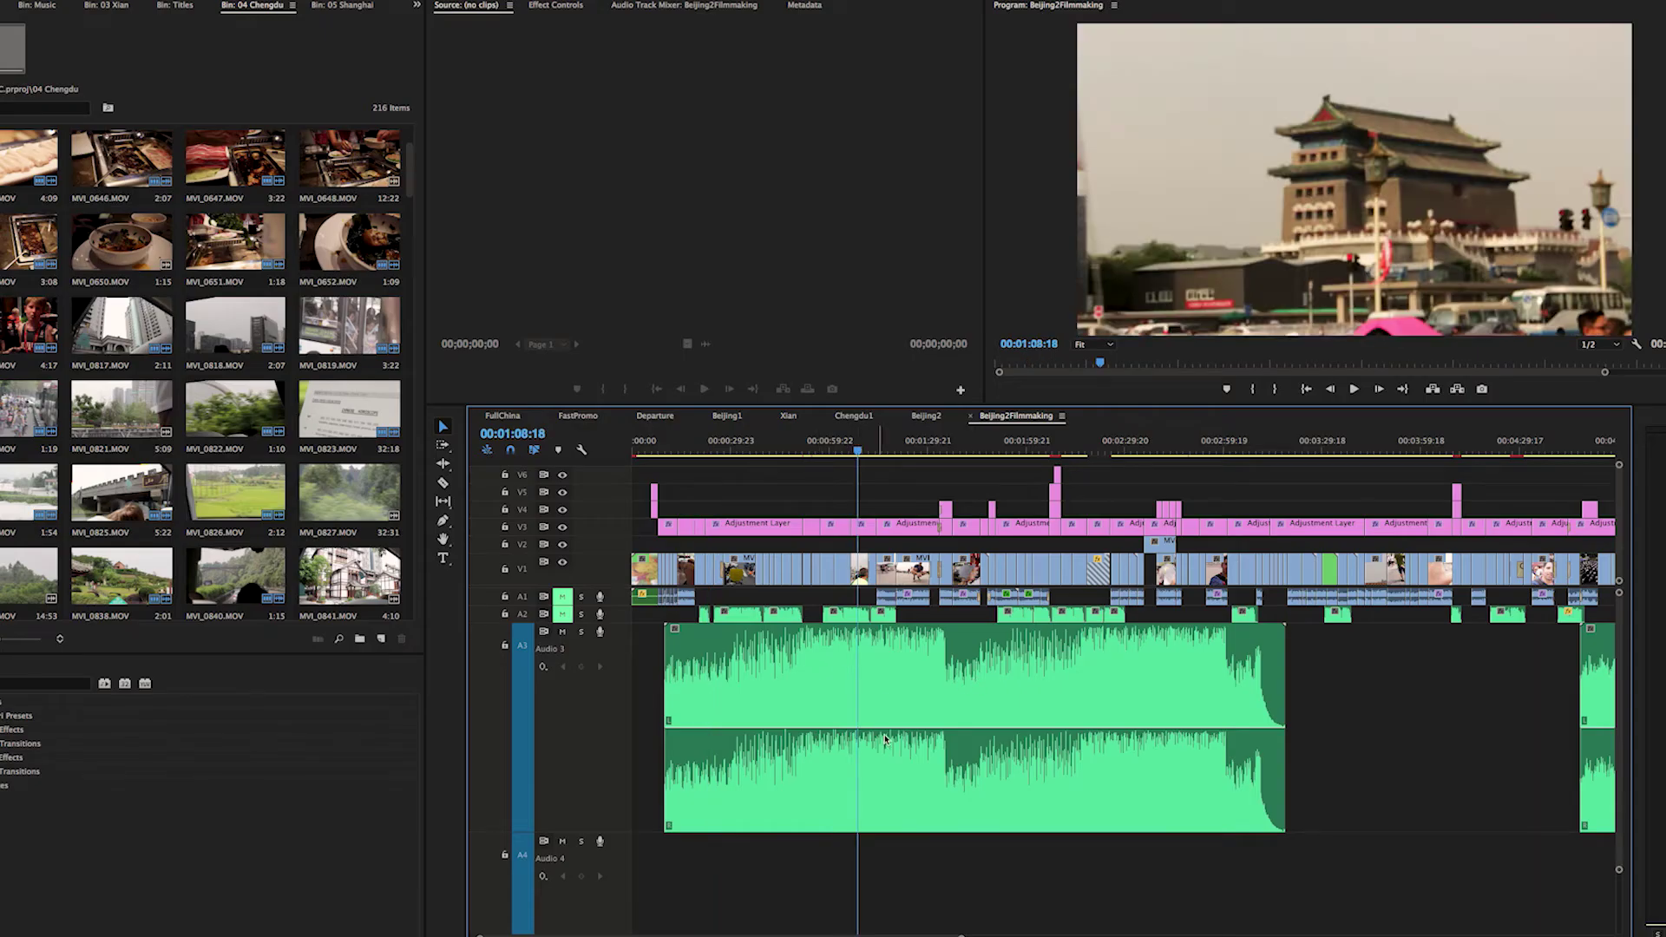
# - Duplicate the first music clip from A3 onto A4, trim the copy to about 1:37 and place it overlapping the original's end
pyautogui.moveTo(818, 687); pyautogui.dragTo(1149, 867)
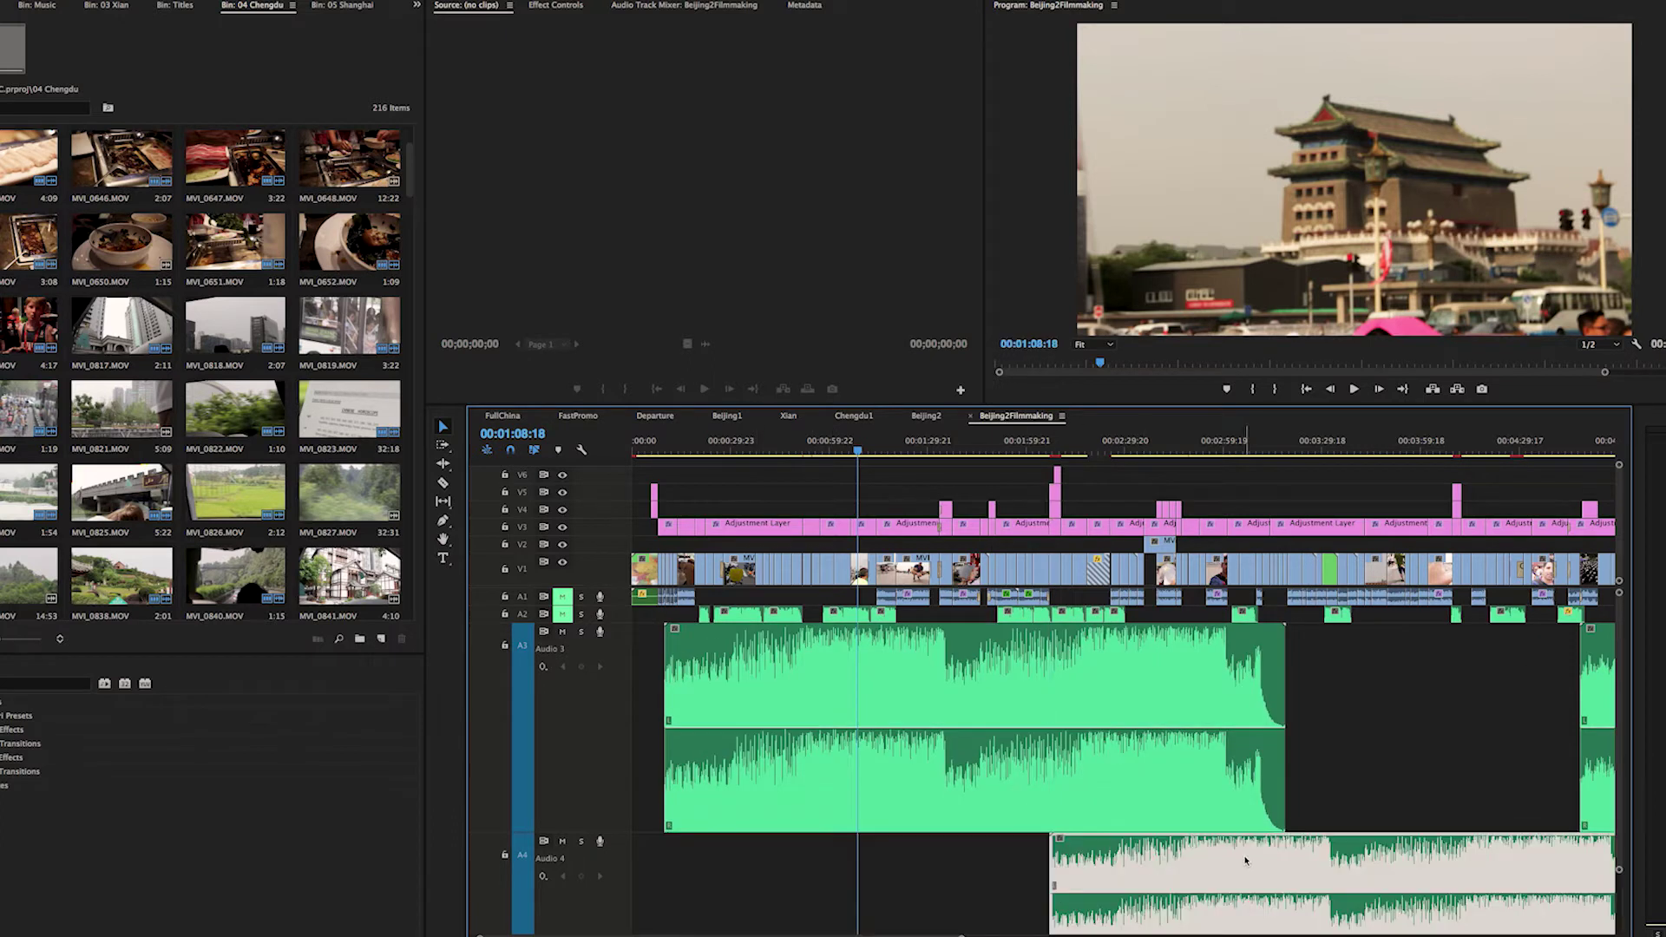
pyautogui.scroll(-5, 1246, 861)
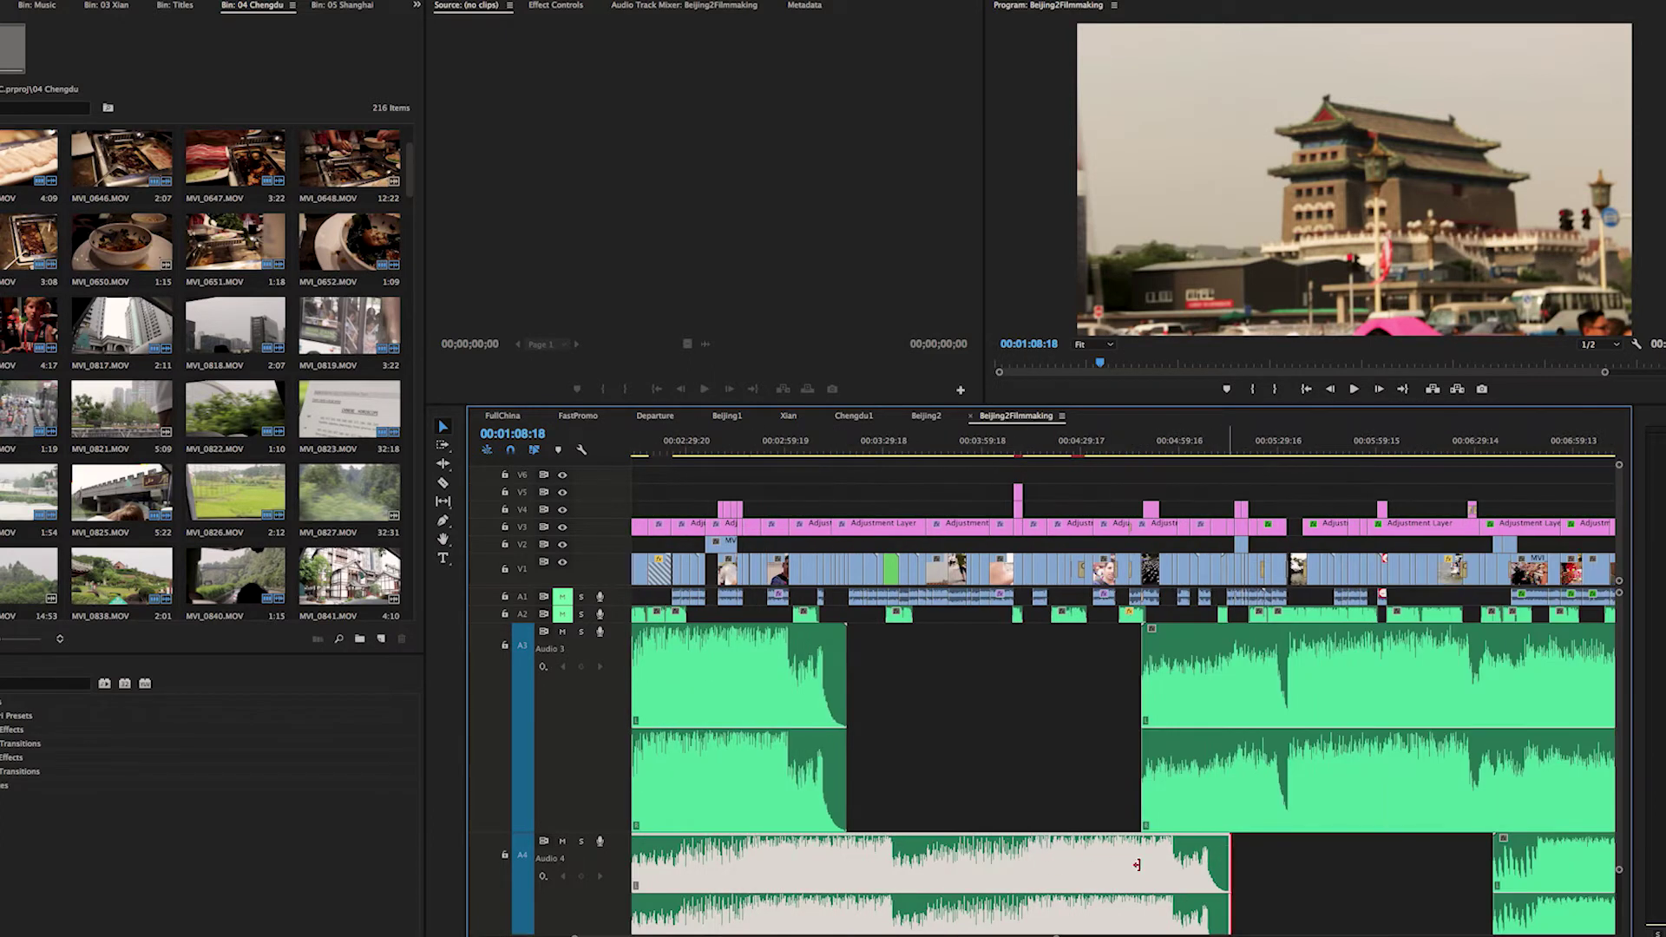
pyautogui.moveTo(1197, 858); pyautogui.dragTo(926, 860)
pyautogui.moveTo(726, 860); pyautogui.dragTo(973, 864)
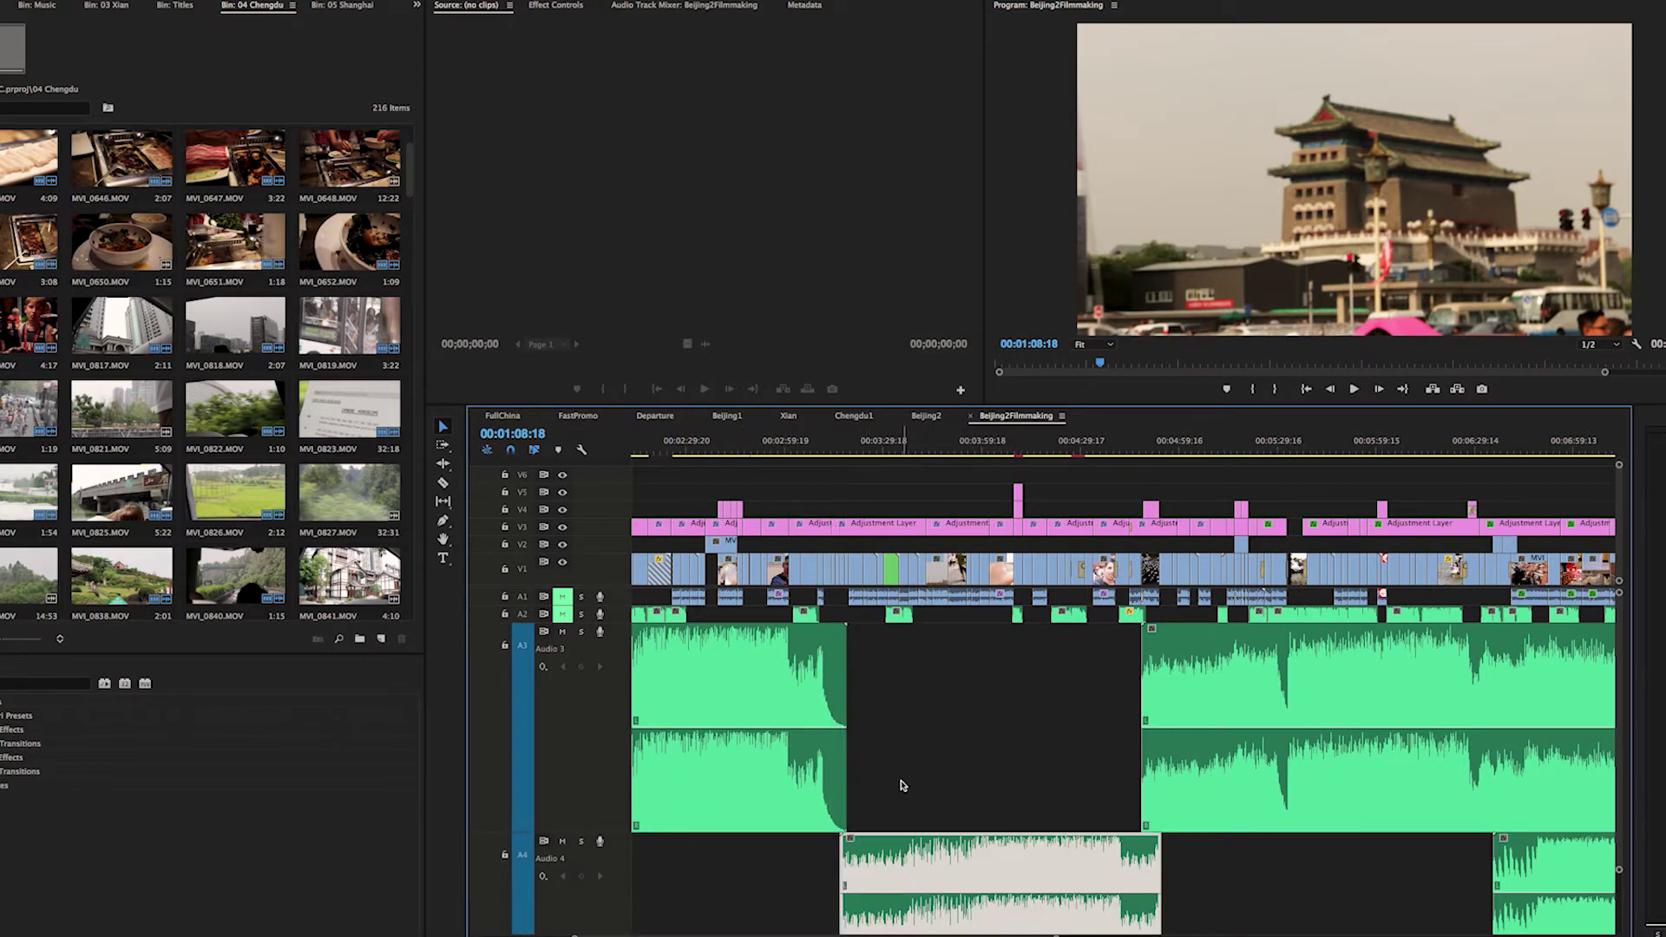
# - Play the end of the original music clip on A3 from about 00:03:08:23 to hear its fade-out
pyautogui.click(786, 446)
pyautogui.press('=')
pyautogui.press('-')
pyautogui.click(1249, 444)
pyautogui.press('-')
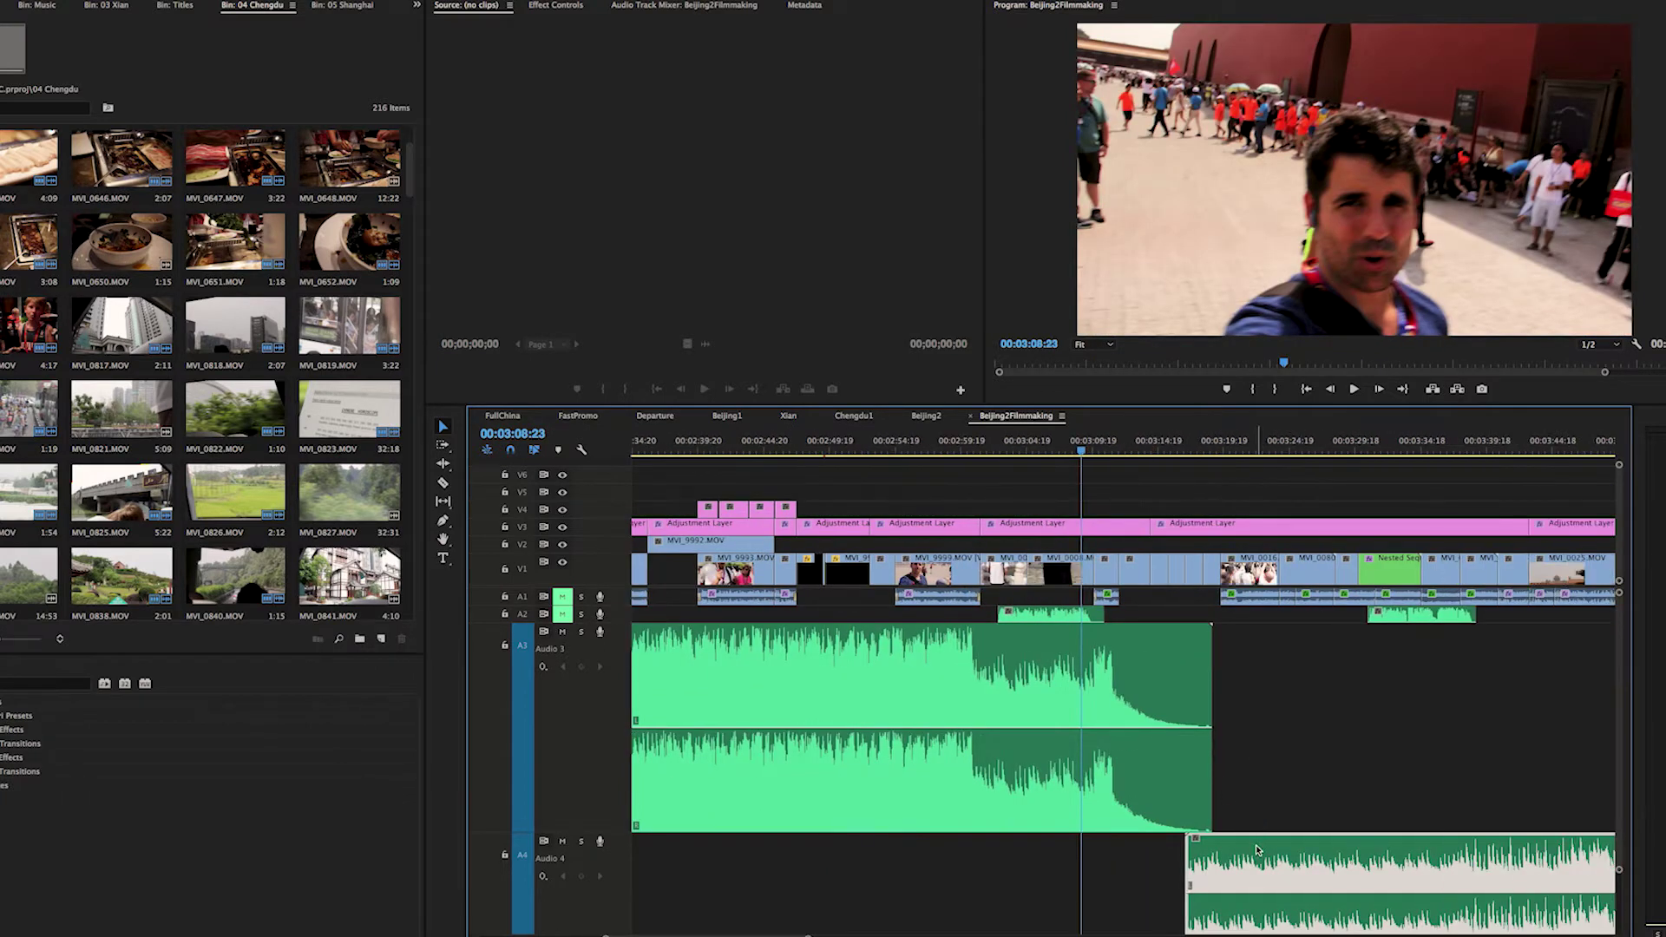
pyautogui.press('space')
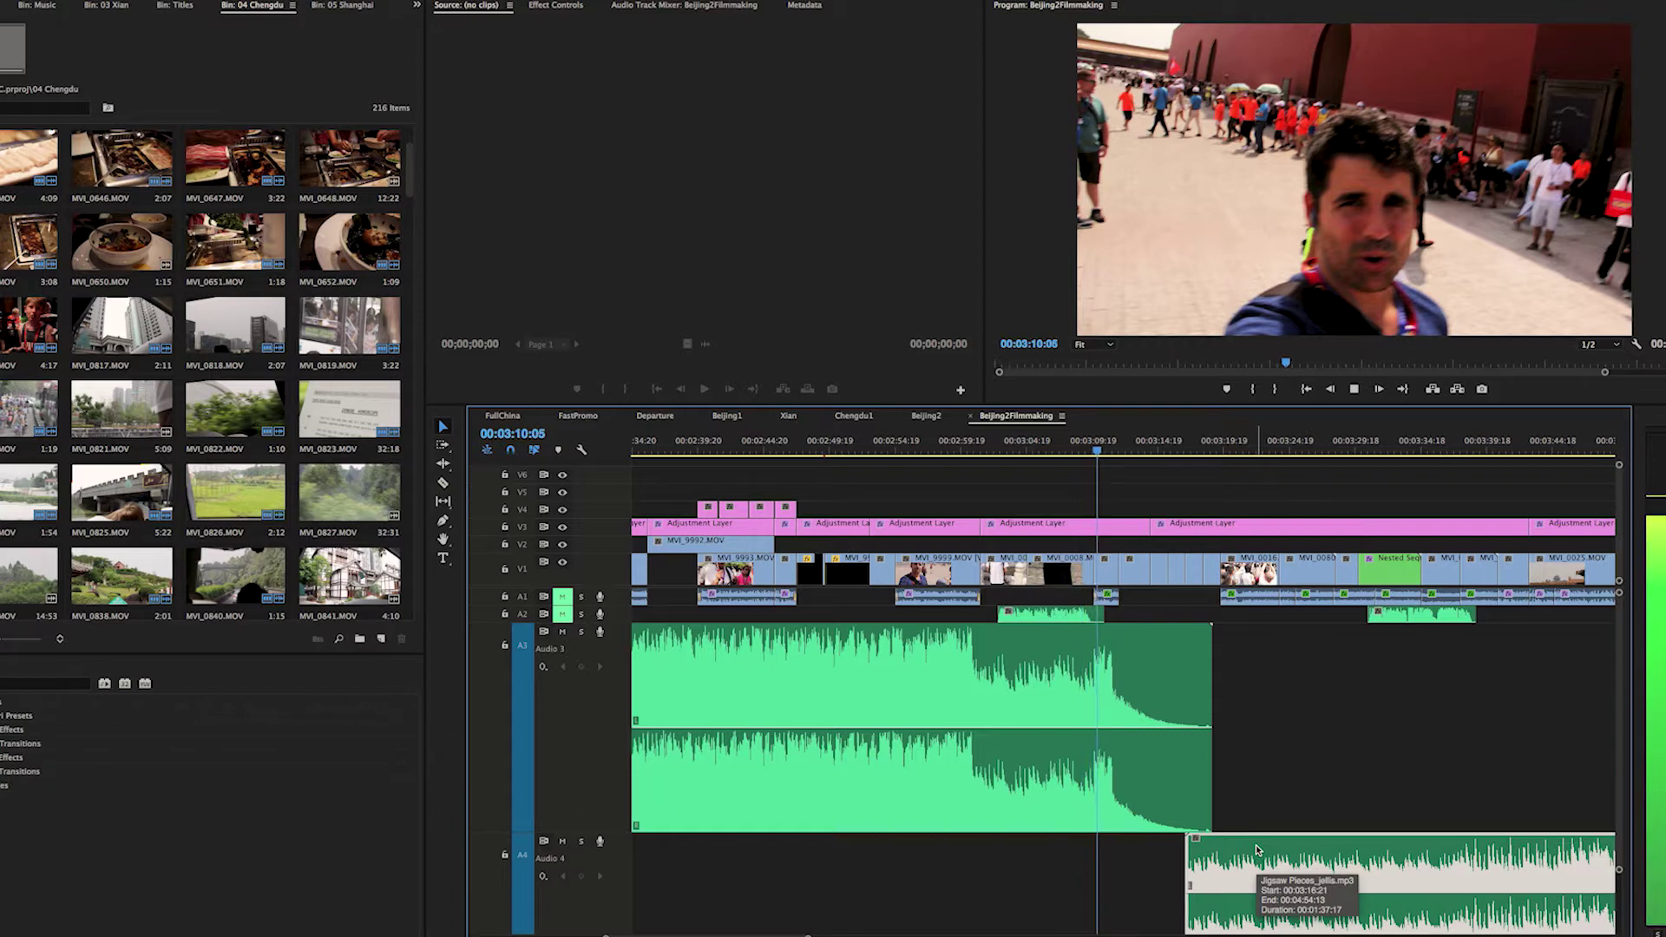
pyautogui.press('space')
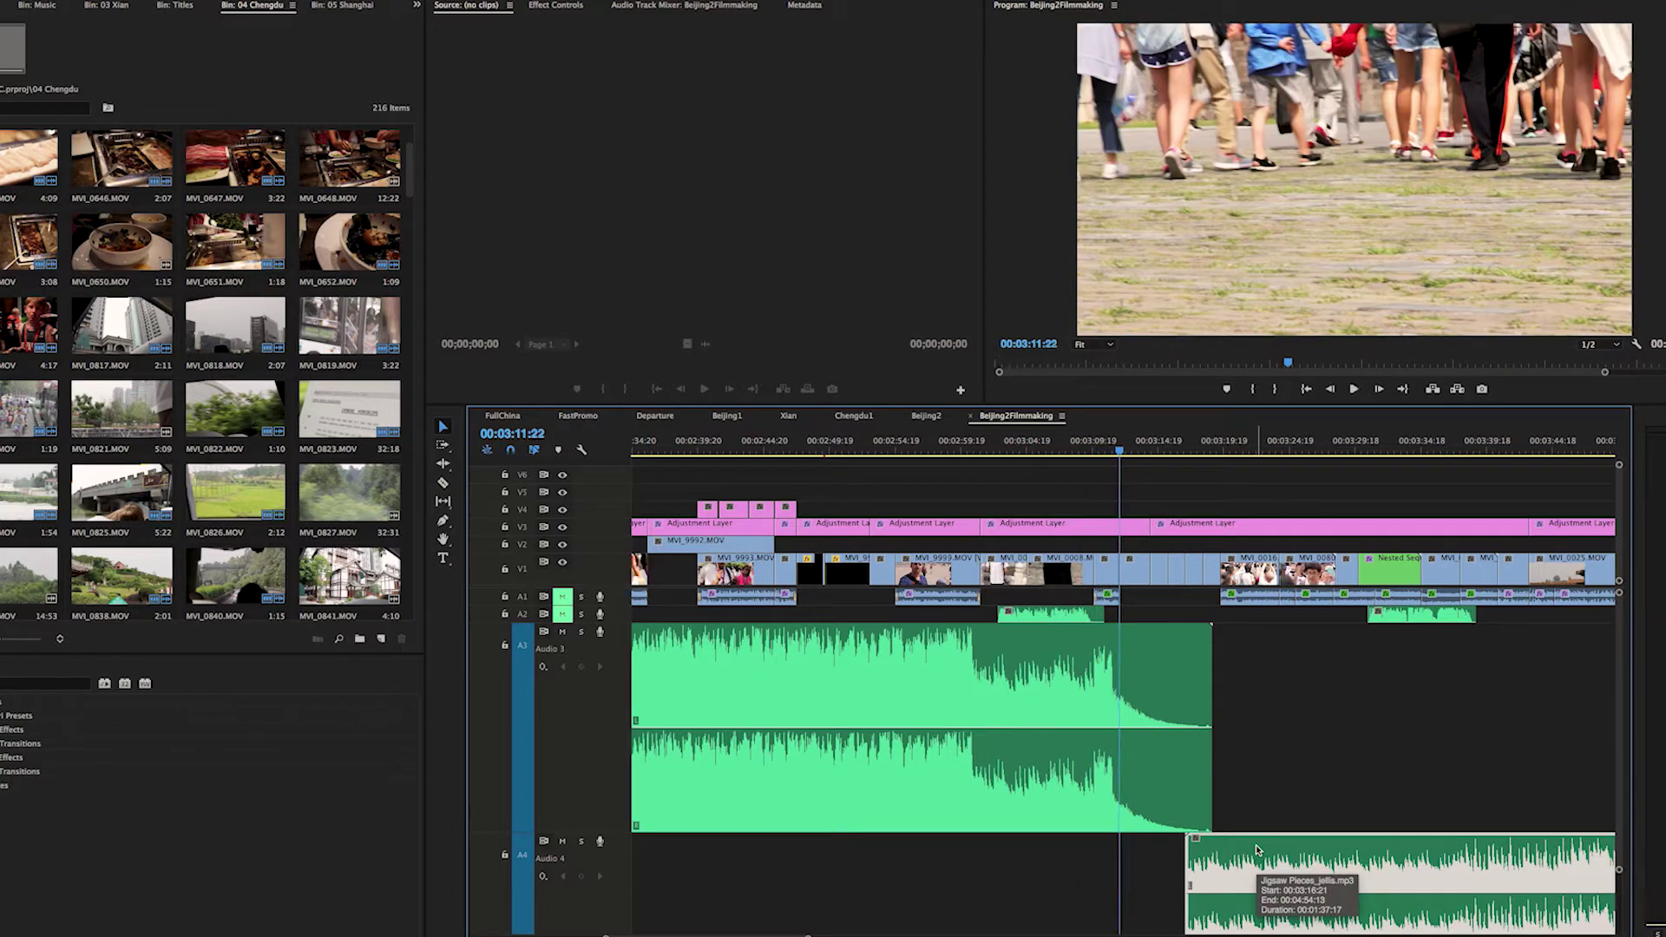
pyautogui.press('space')
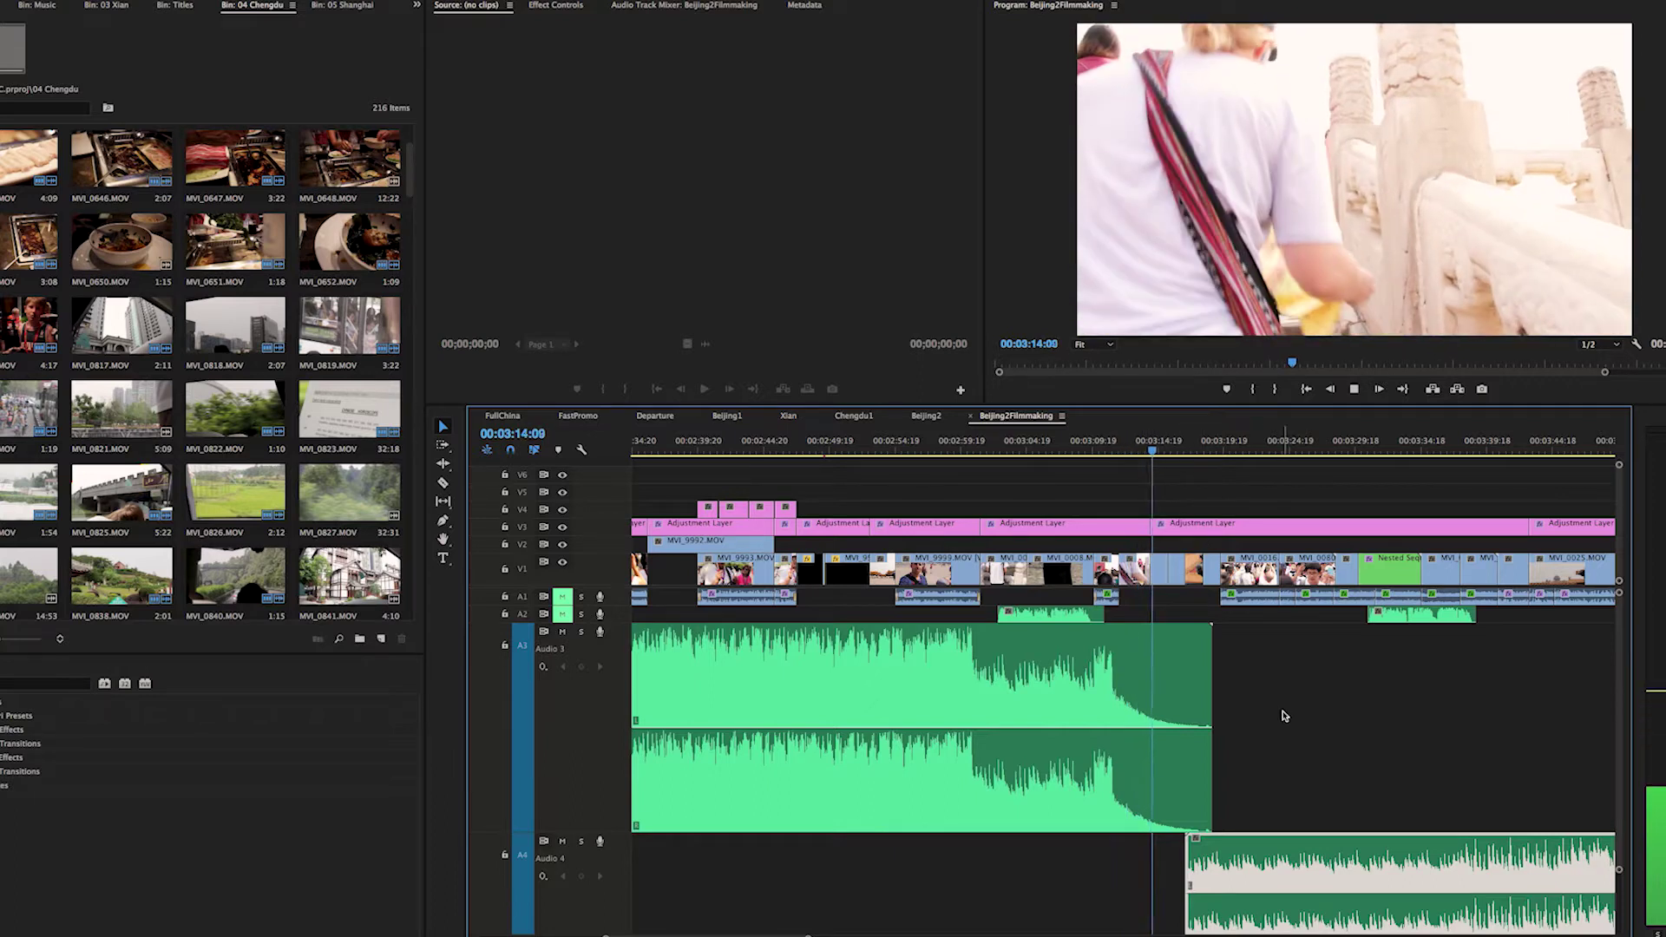
pyautogui.press('space')
# - Locate where the music drops in level and split the A3 music clip there at 00:03:00:16
pyautogui.press('-')
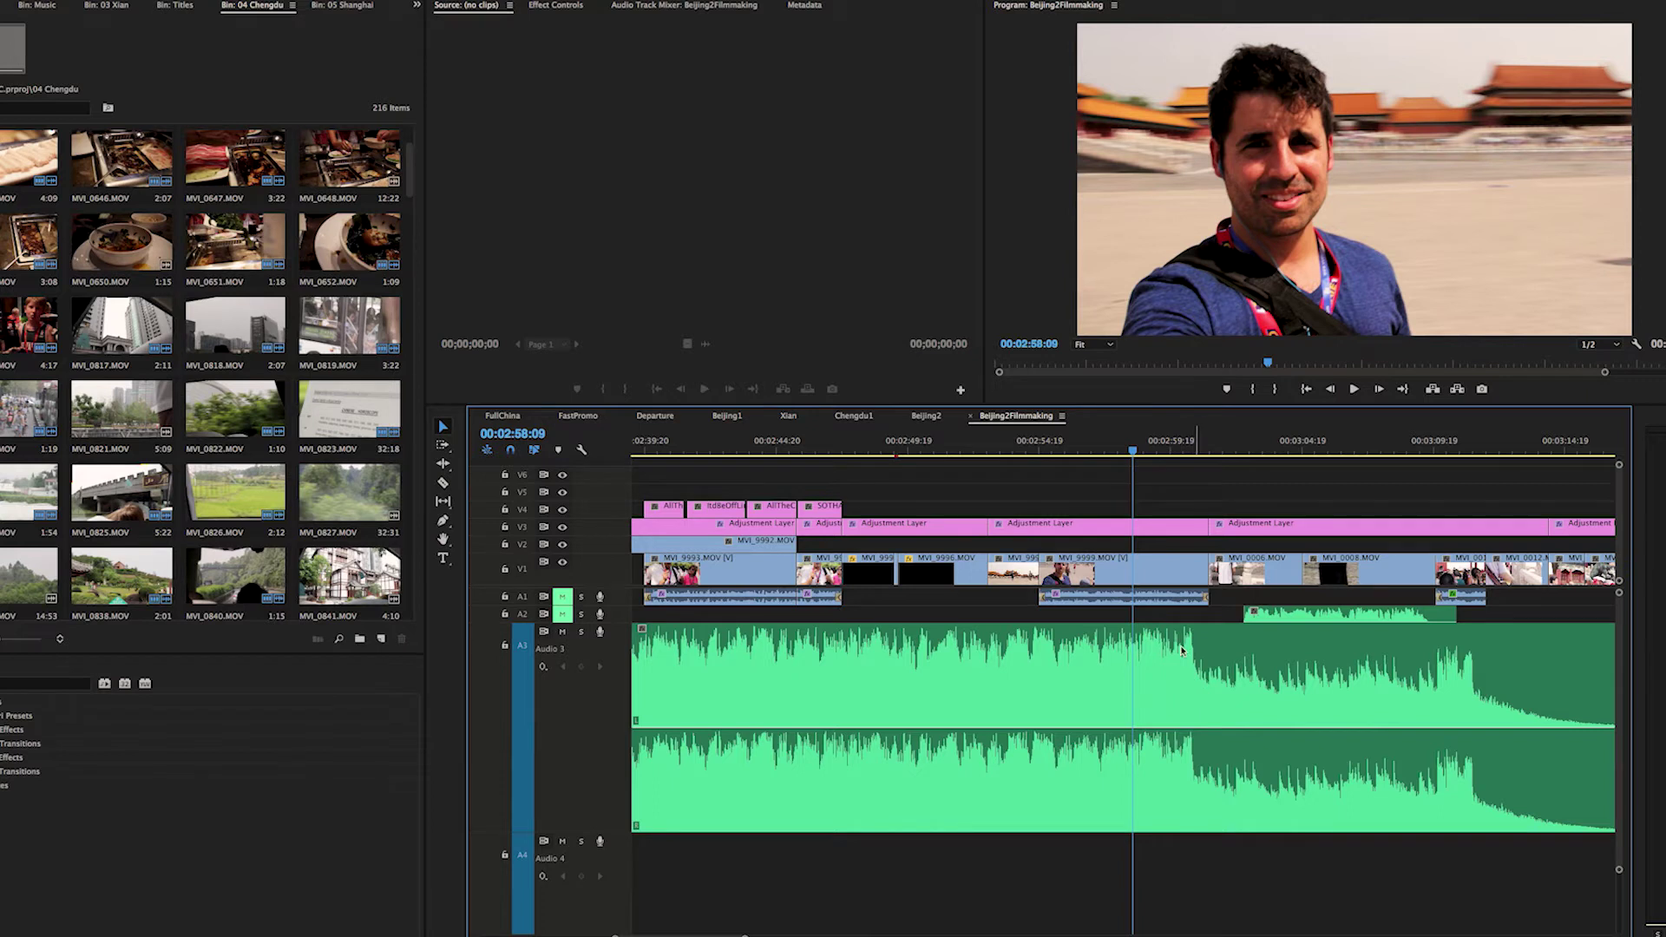
pyautogui.click(1076, 444)
pyautogui.press('space')
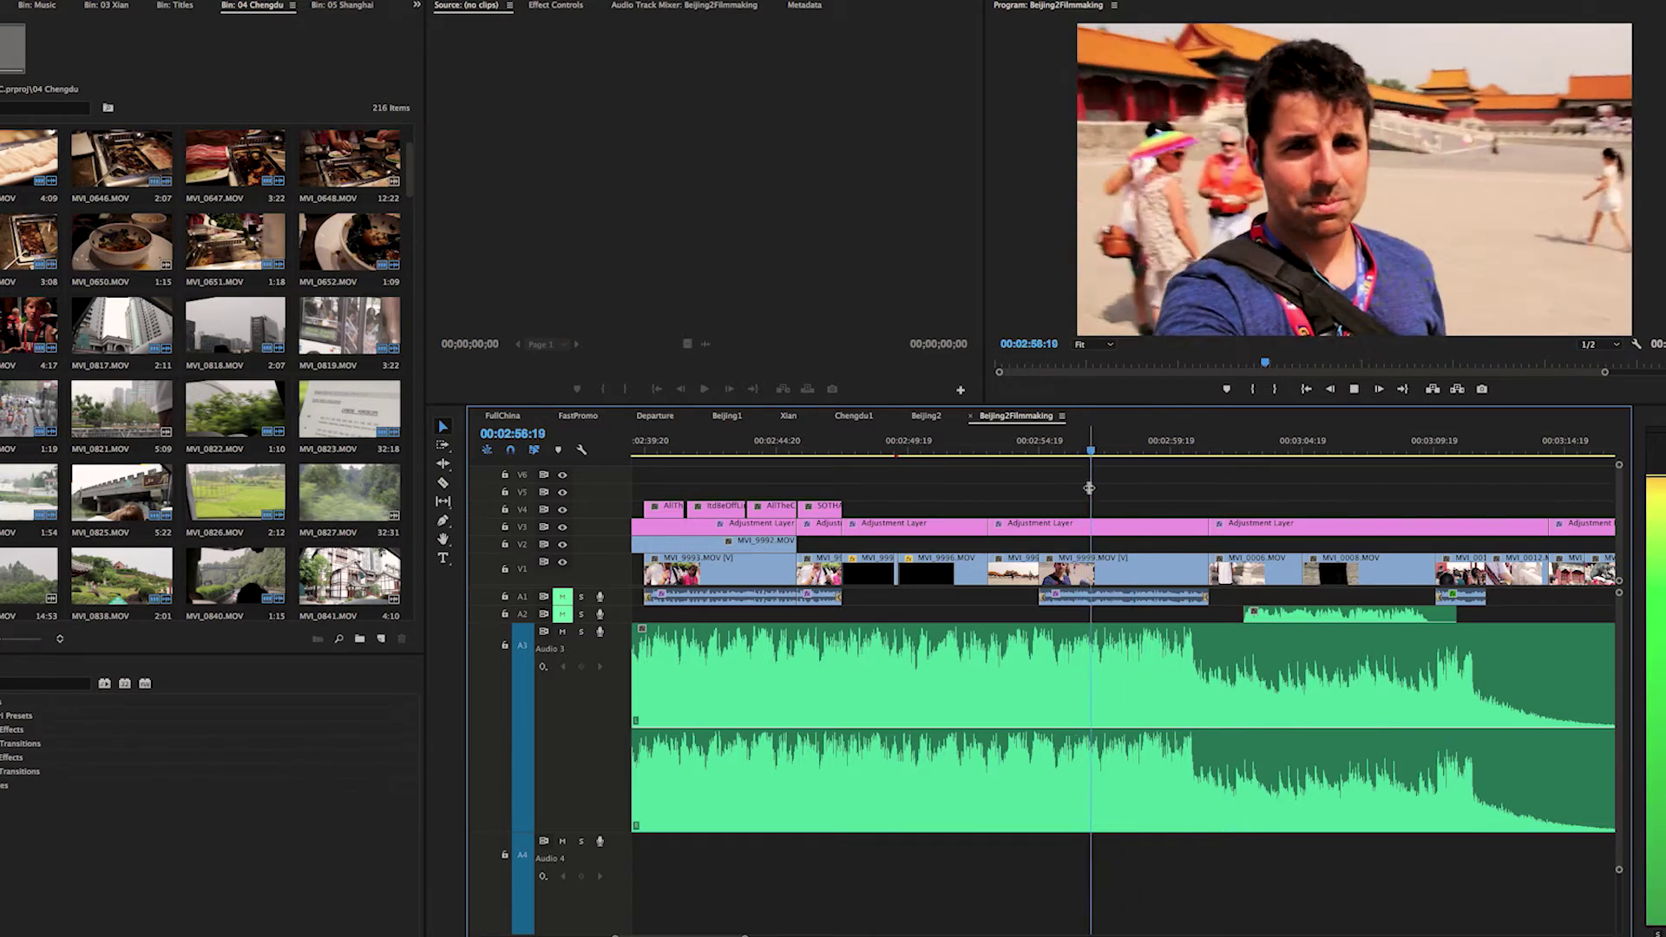
pyautogui.press('space')
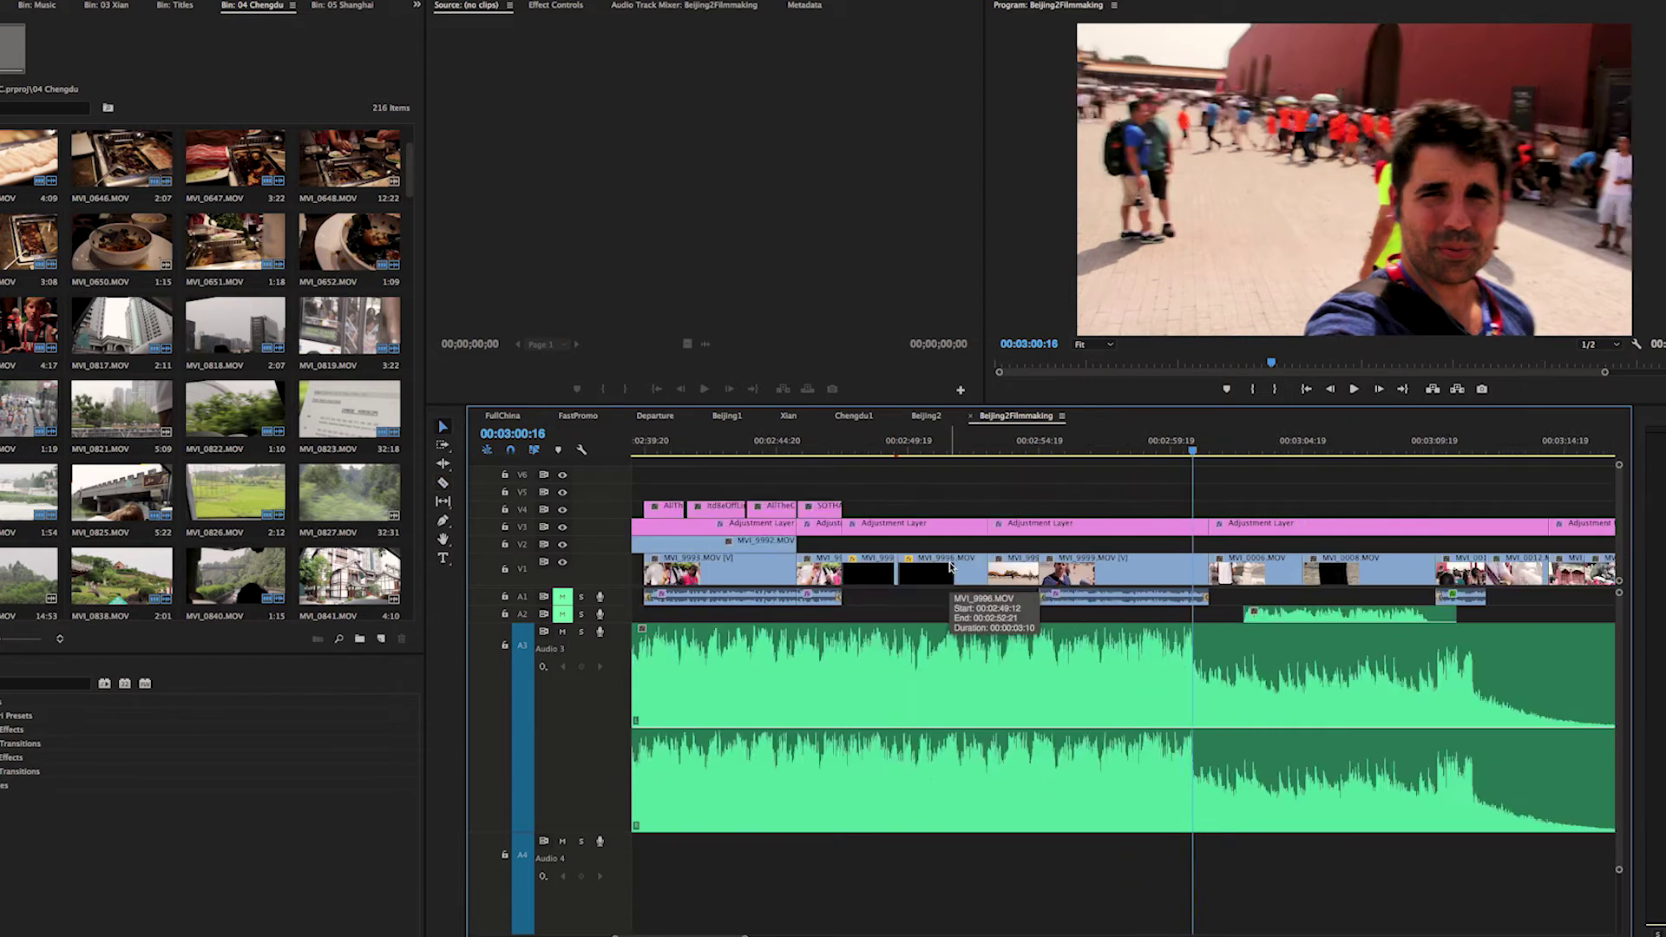
pyautogui.press('=')
pyautogui.press('=')
pyautogui.press('=')
pyautogui.press('c')
pyautogui.press('Right')
pyautogui.click(1137, 642)
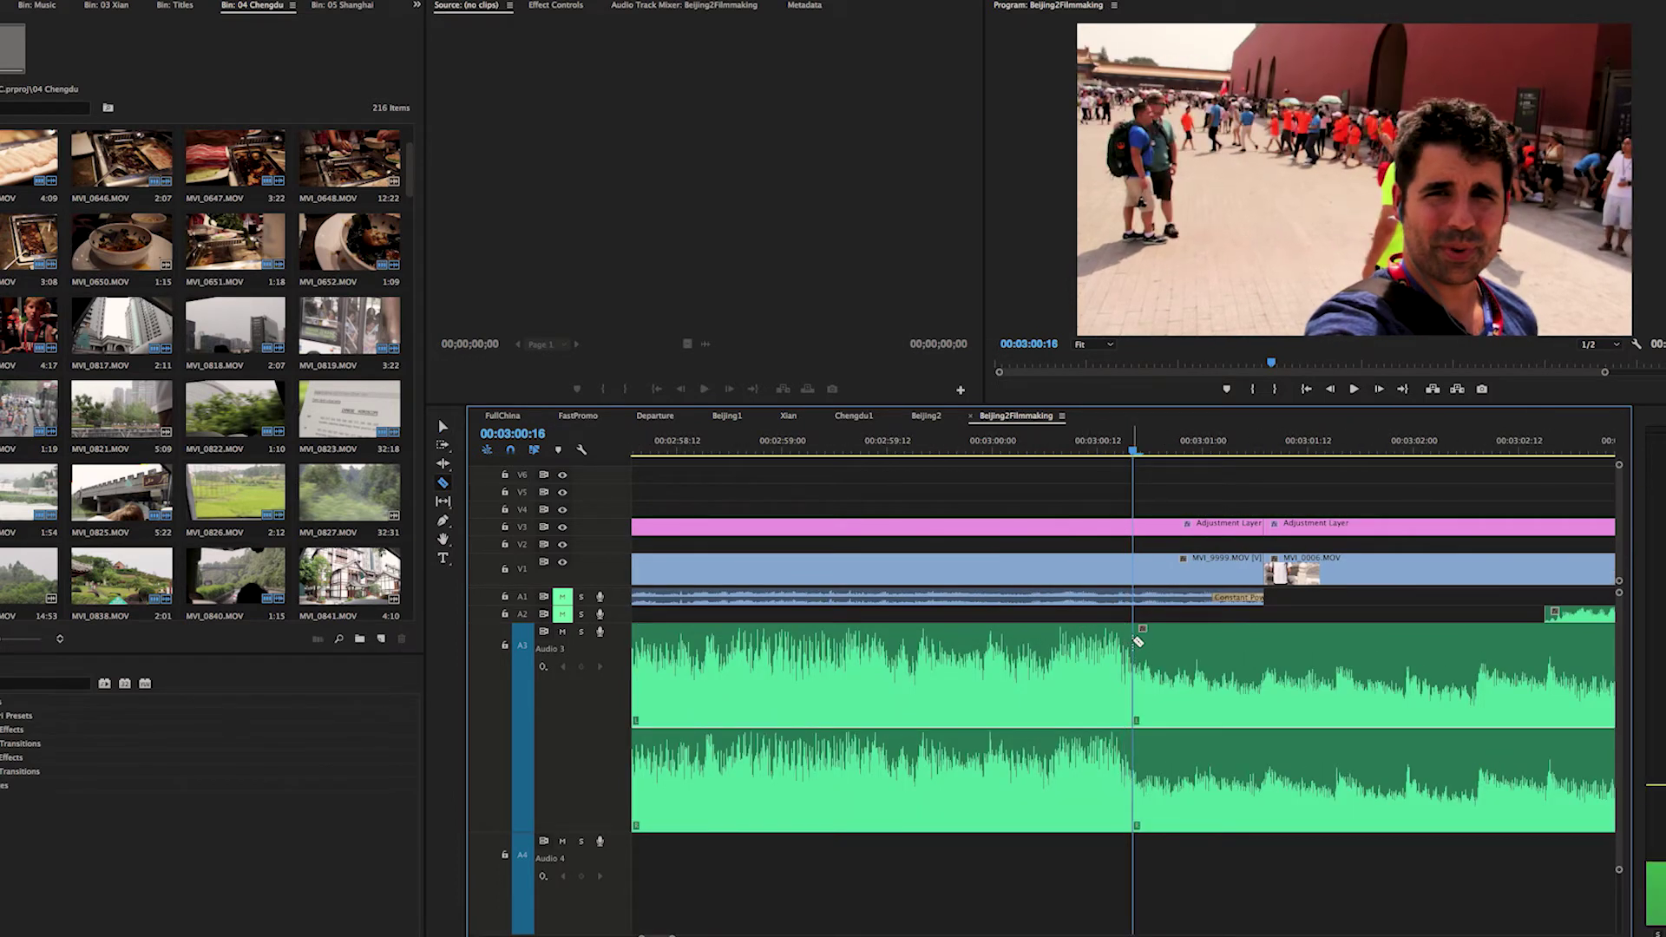
# - Delete the quieter ending piece of the A3 music clip after the split
pyautogui.press('v')
pyautogui.press('-')
pyautogui.press('-')
pyautogui.press('-')
pyautogui.press('-')
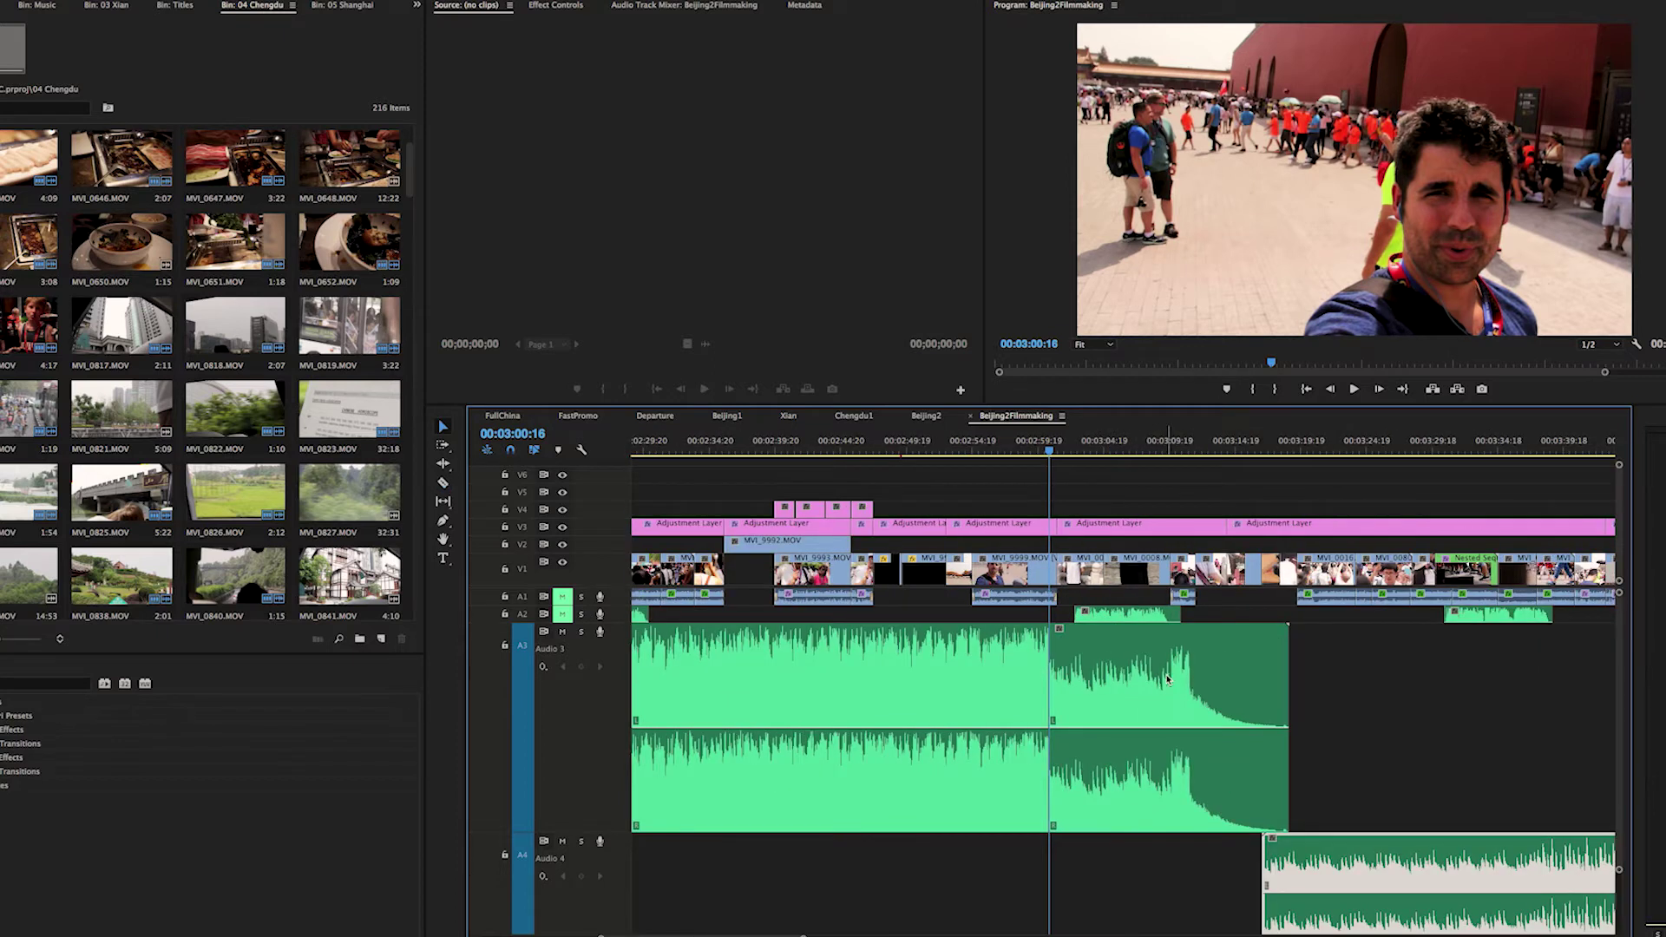
pyautogui.click(1167, 680)
pyautogui.press('Delete')
# - Move the music copy from A4 onto A3 just after the first piece and trim its start up to where the sound begins
pyautogui.moveTo(1368, 863); pyautogui.dragTo(1163, 760)
pyautogui.press('-')
pyautogui.press('-')
pyautogui.press('-')
pyautogui.press('=')
pyautogui.press('=')
pyautogui.press('=')
pyautogui.press('=')
pyautogui.press('=')
pyautogui.press('=')
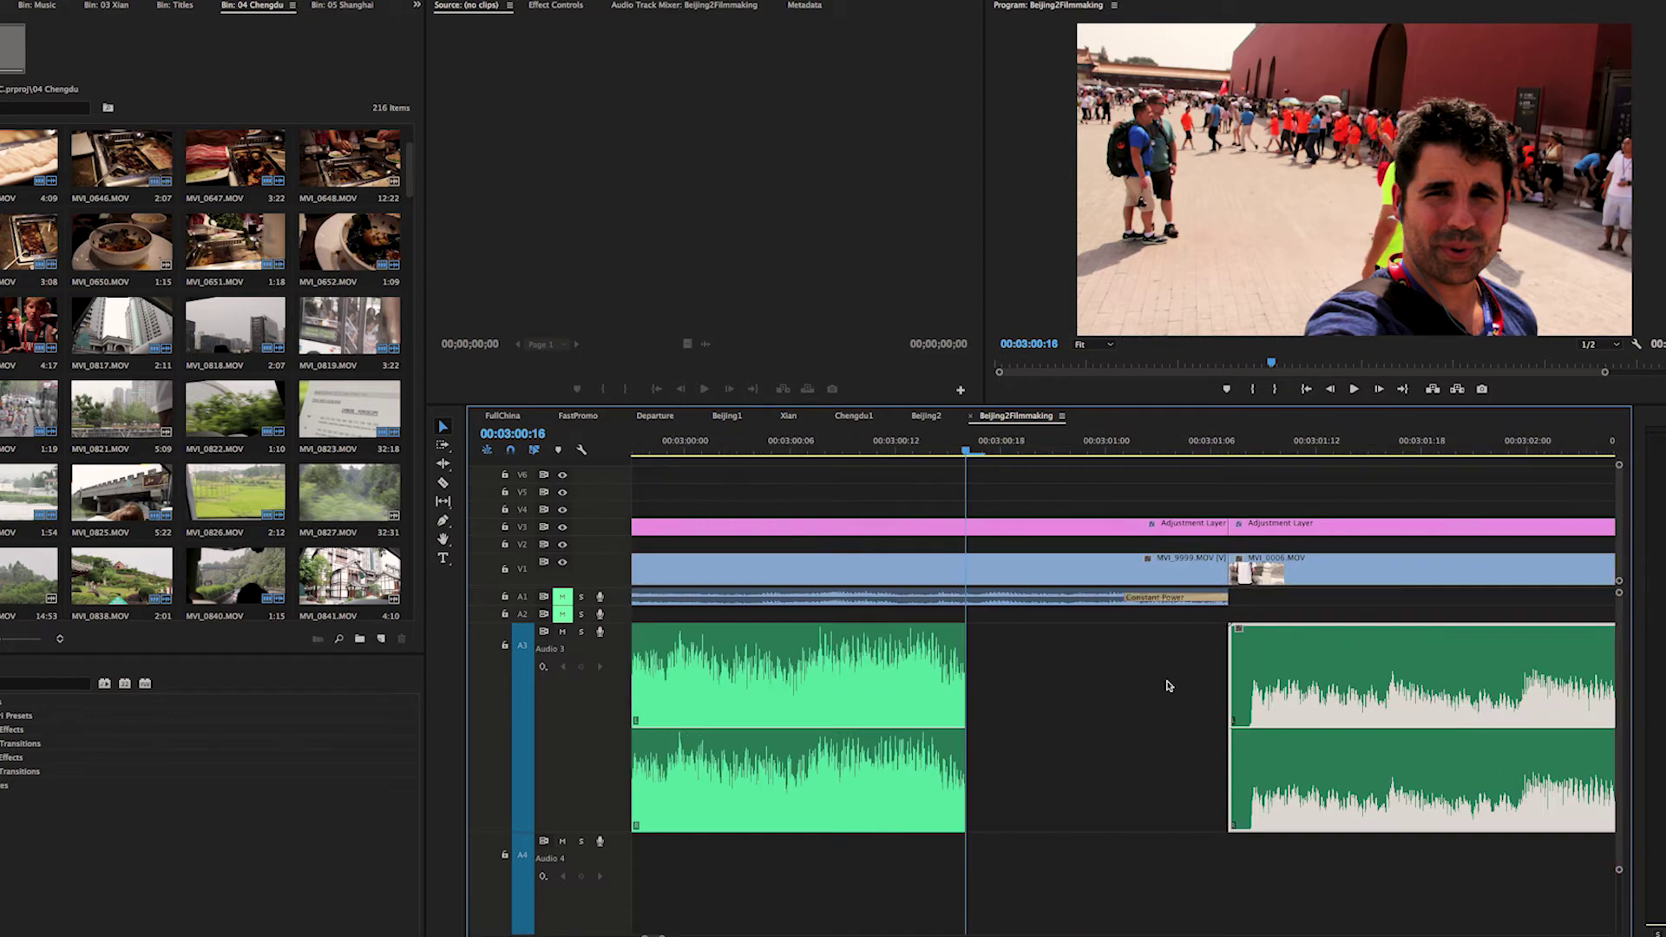
pyautogui.press('=')
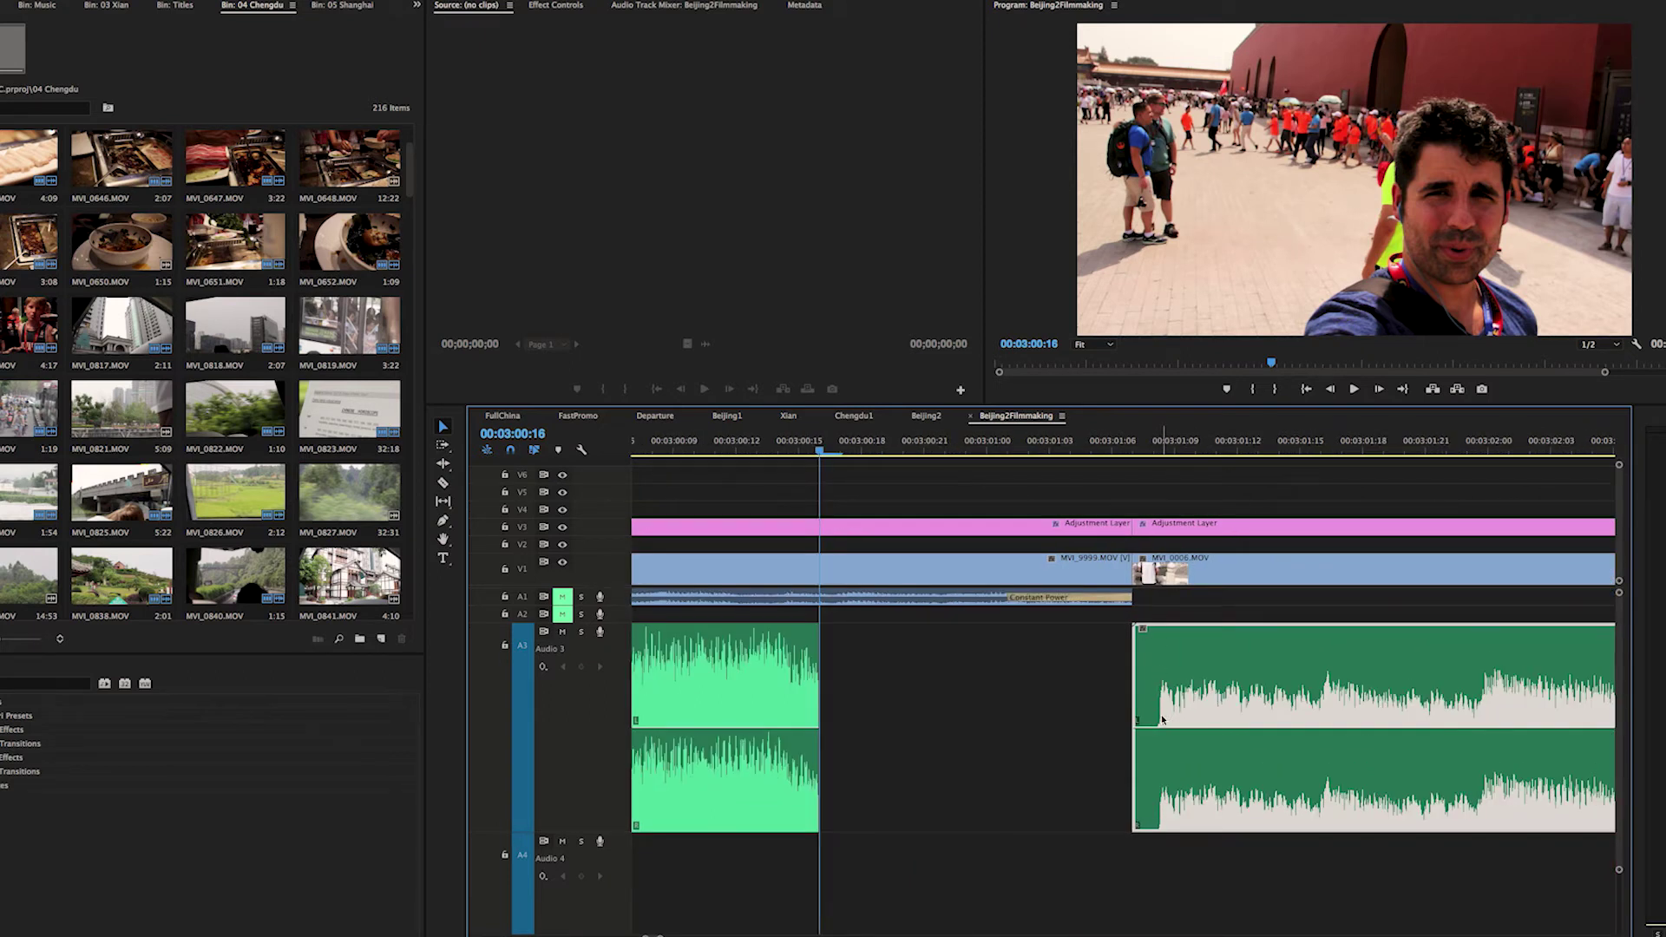
pyautogui.moveTo(1140, 673)
pyautogui.mouseDown()
pyautogui.moveTo(1181, 663)
pyautogui.moveTo(1160, 664)
pyautogui.mouseUp()
pyautogui.click(1157, 662)
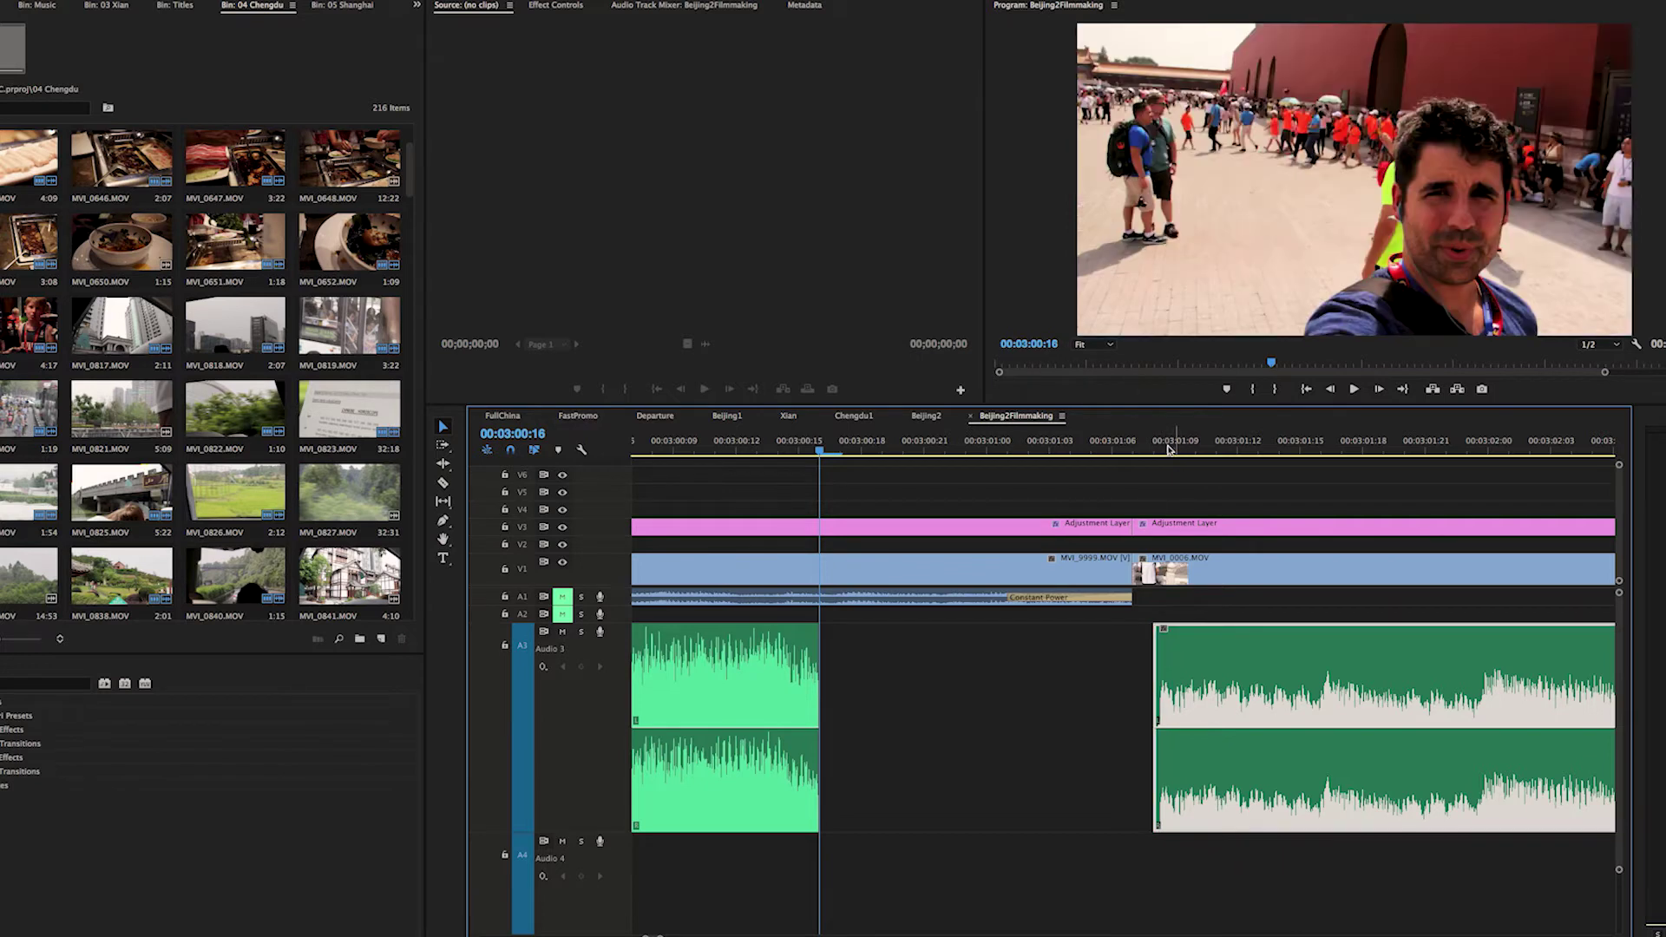
# - Switch the timeline ruler to audio time units
pyautogui.rightClick(1167, 448)
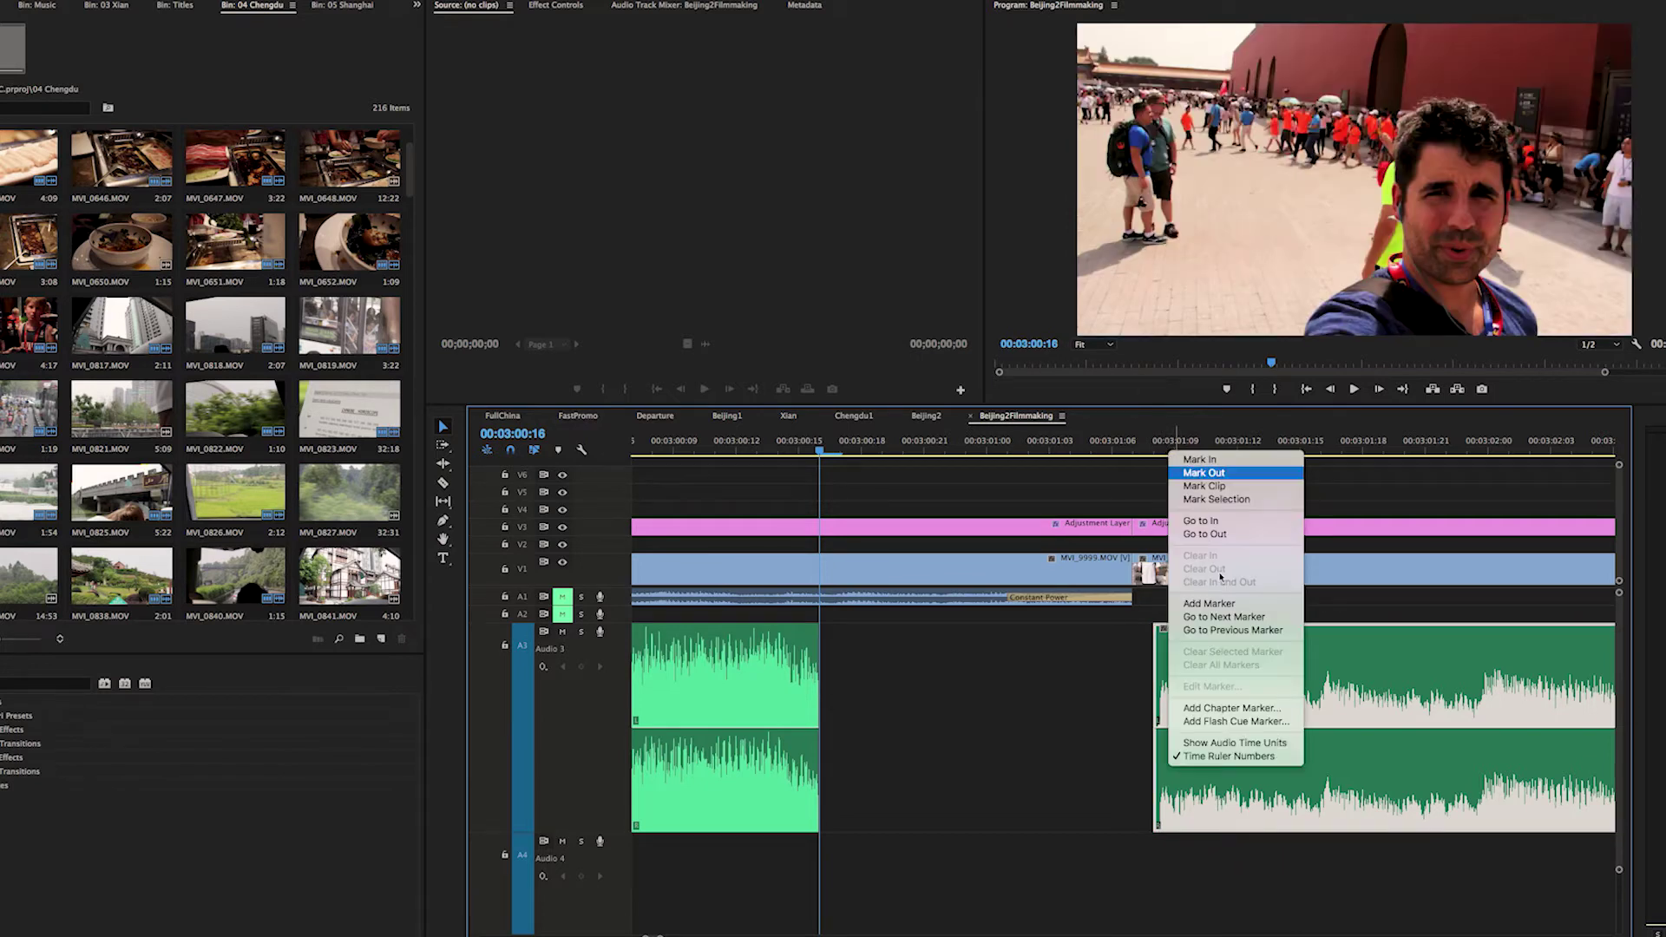
pyautogui.click(1232, 743)
pyautogui.scroll(3, 1167, 629)
pyautogui.press('=')
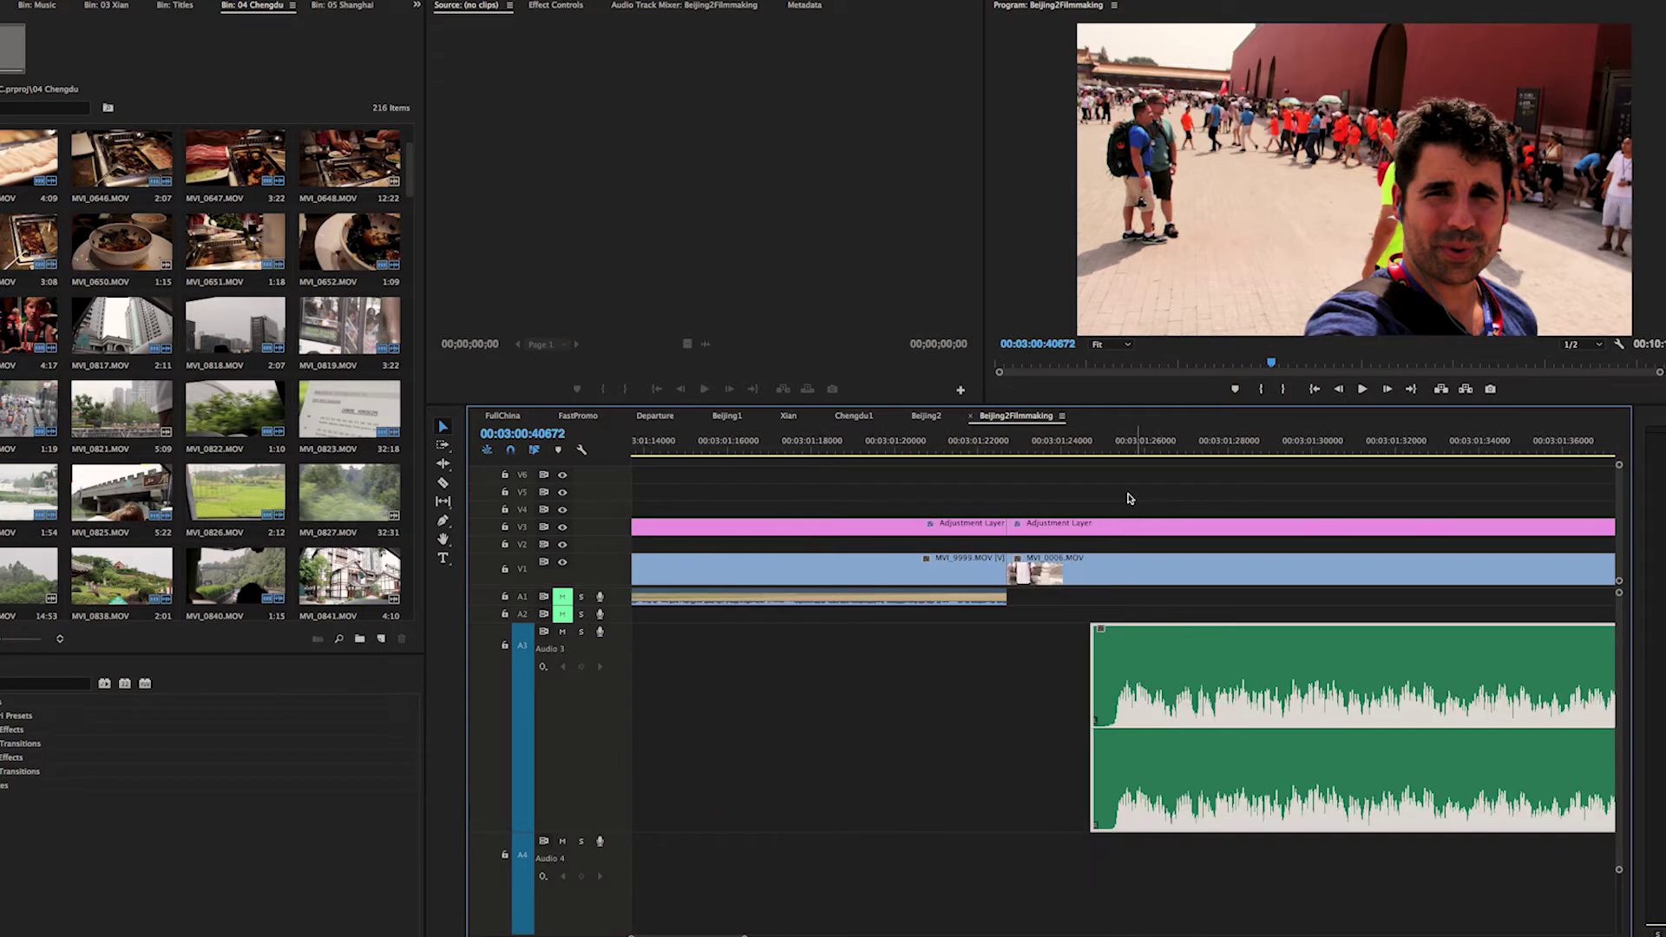
# - Trim the silent lead-in from the second music clip up to the beginning of its audible waveform
pyautogui.click(1091, 450)
pyautogui.press('=')
pyautogui.press('=')
pyautogui.press('=')
pyautogui.press('=')
pyautogui.hscroll(5, 1127, 706)
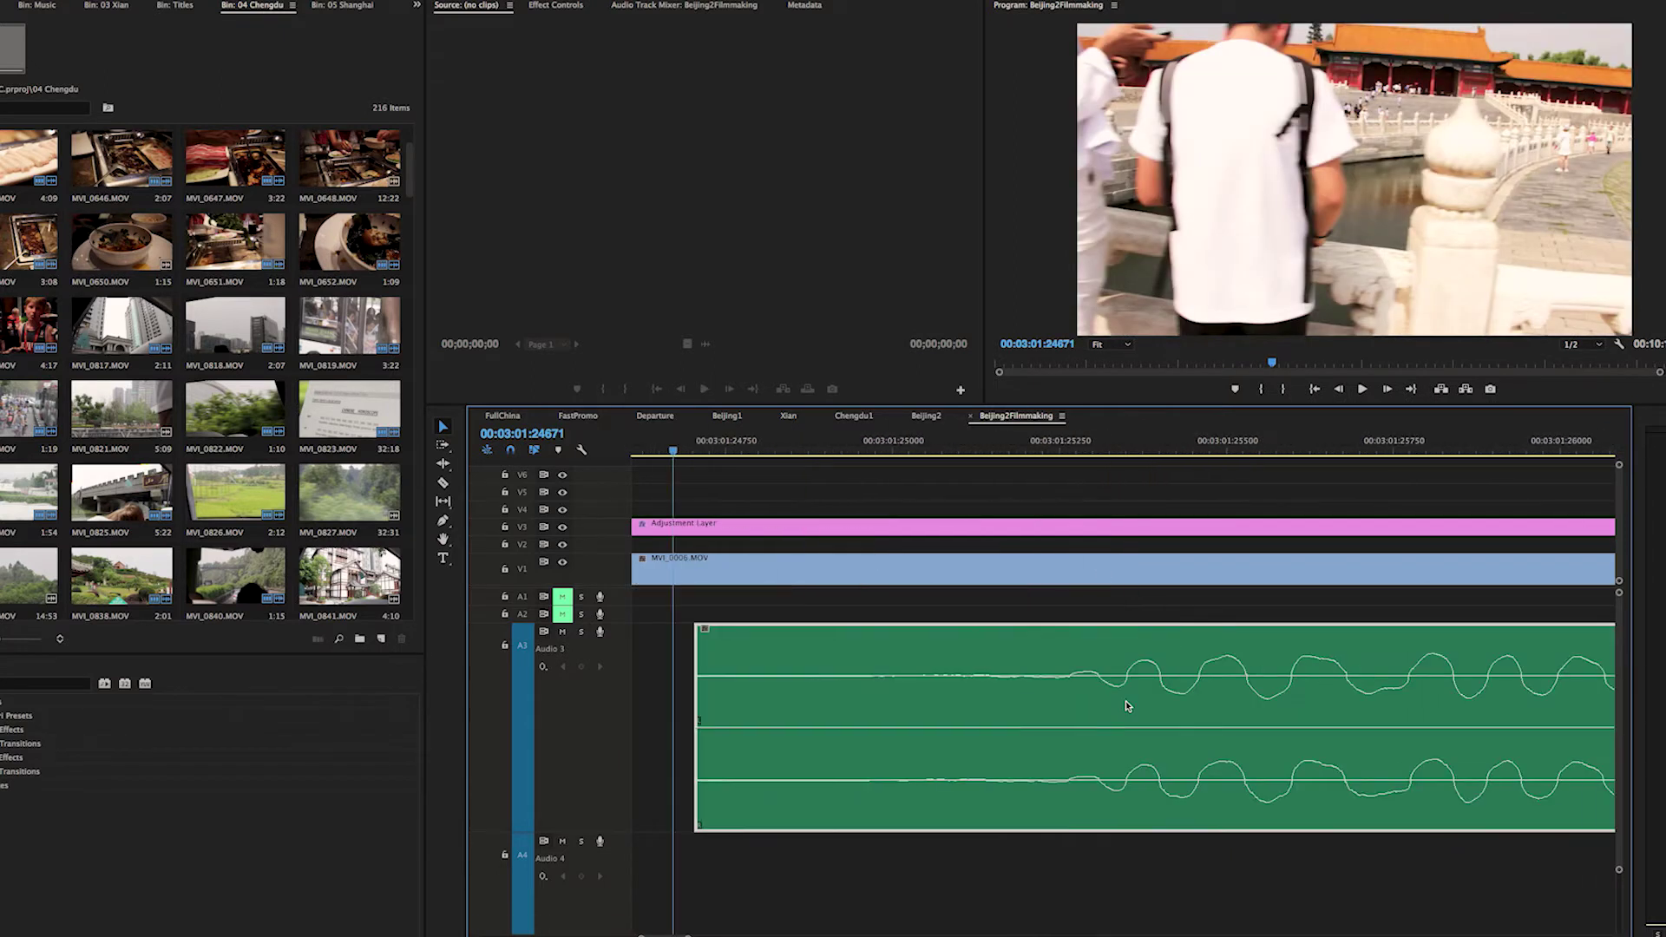
pyautogui.press('-')
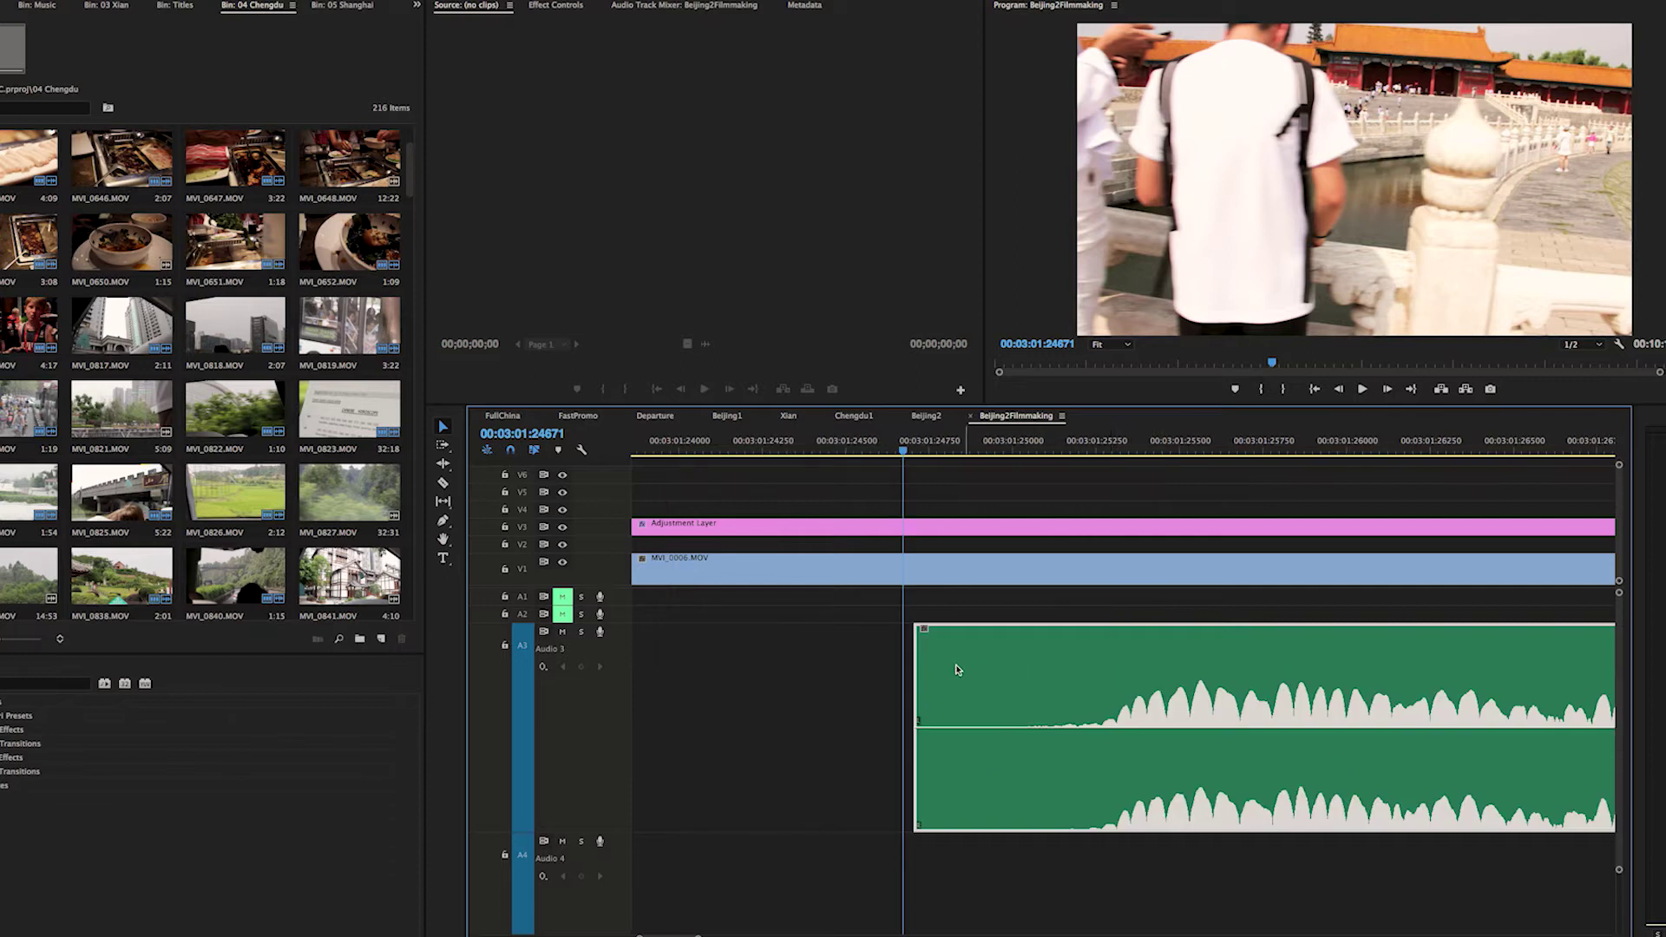
pyautogui.click(922, 655)
pyautogui.moveTo(1059, 665)
pyautogui.mouseDown()
pyautogui.moveTo(1108, 669)
pyautogui.moveTo(1073, 685)
pyautogui.mouseUp()
pyautogui.click(1101, 670)
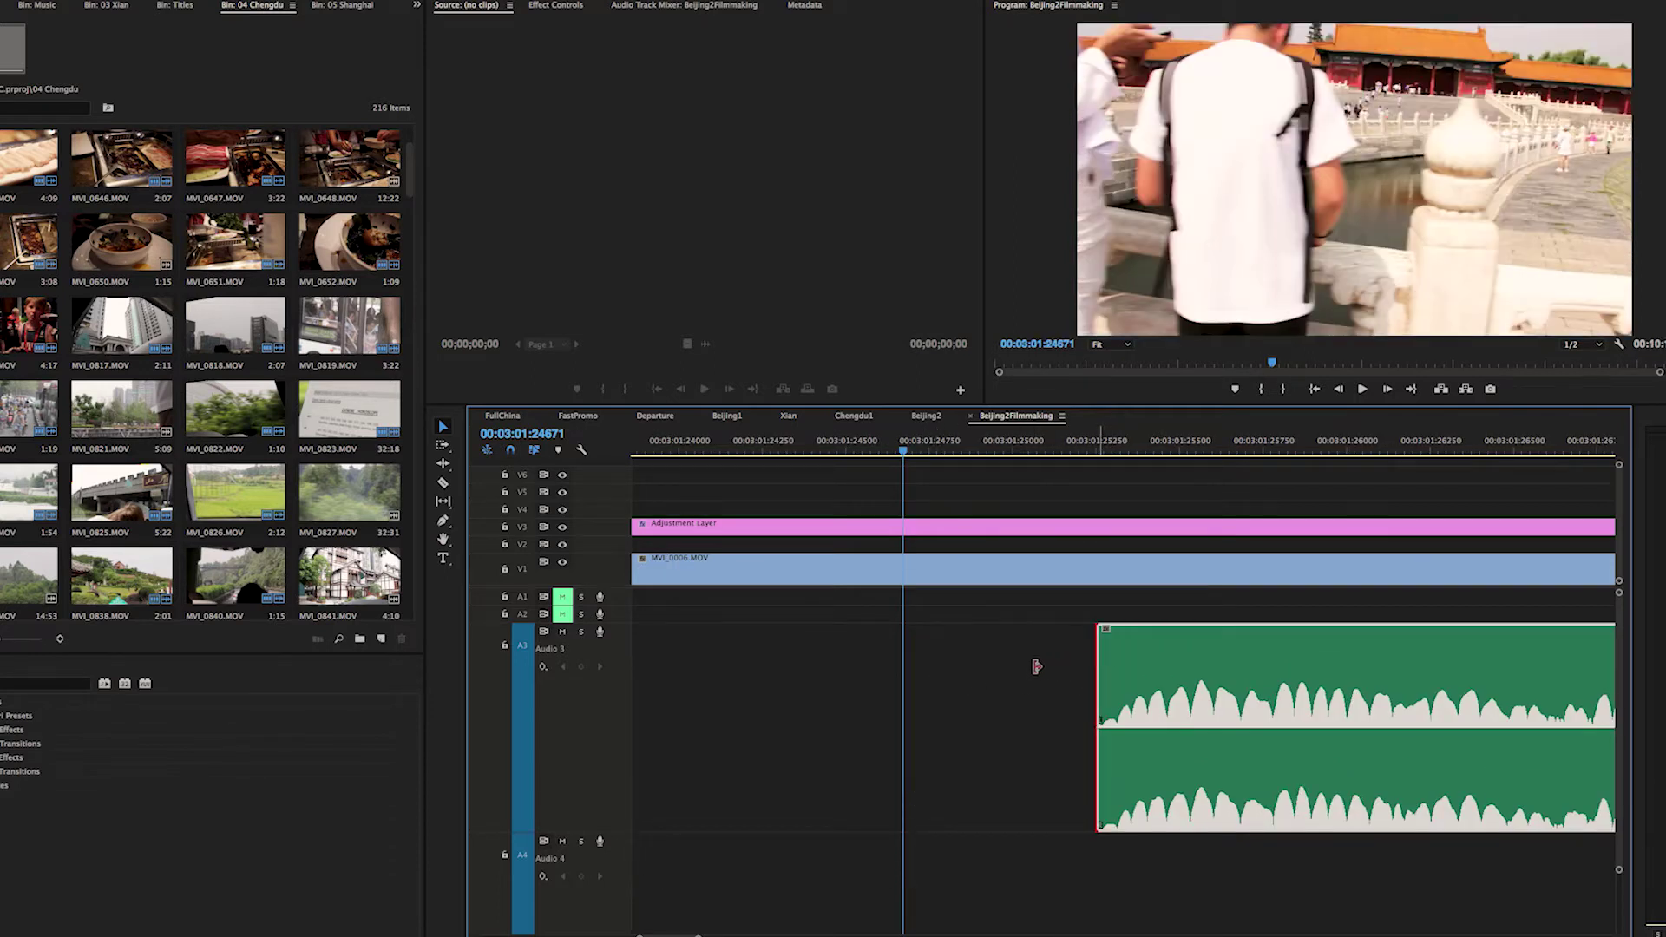
pyautogui.moveTo(1095, 673)
pyautogui.mouseDown()
pyautogui.moveTo(1041, 677)
pyautogui.moveTo(1100, 673)
pyautogui.mouseUp()
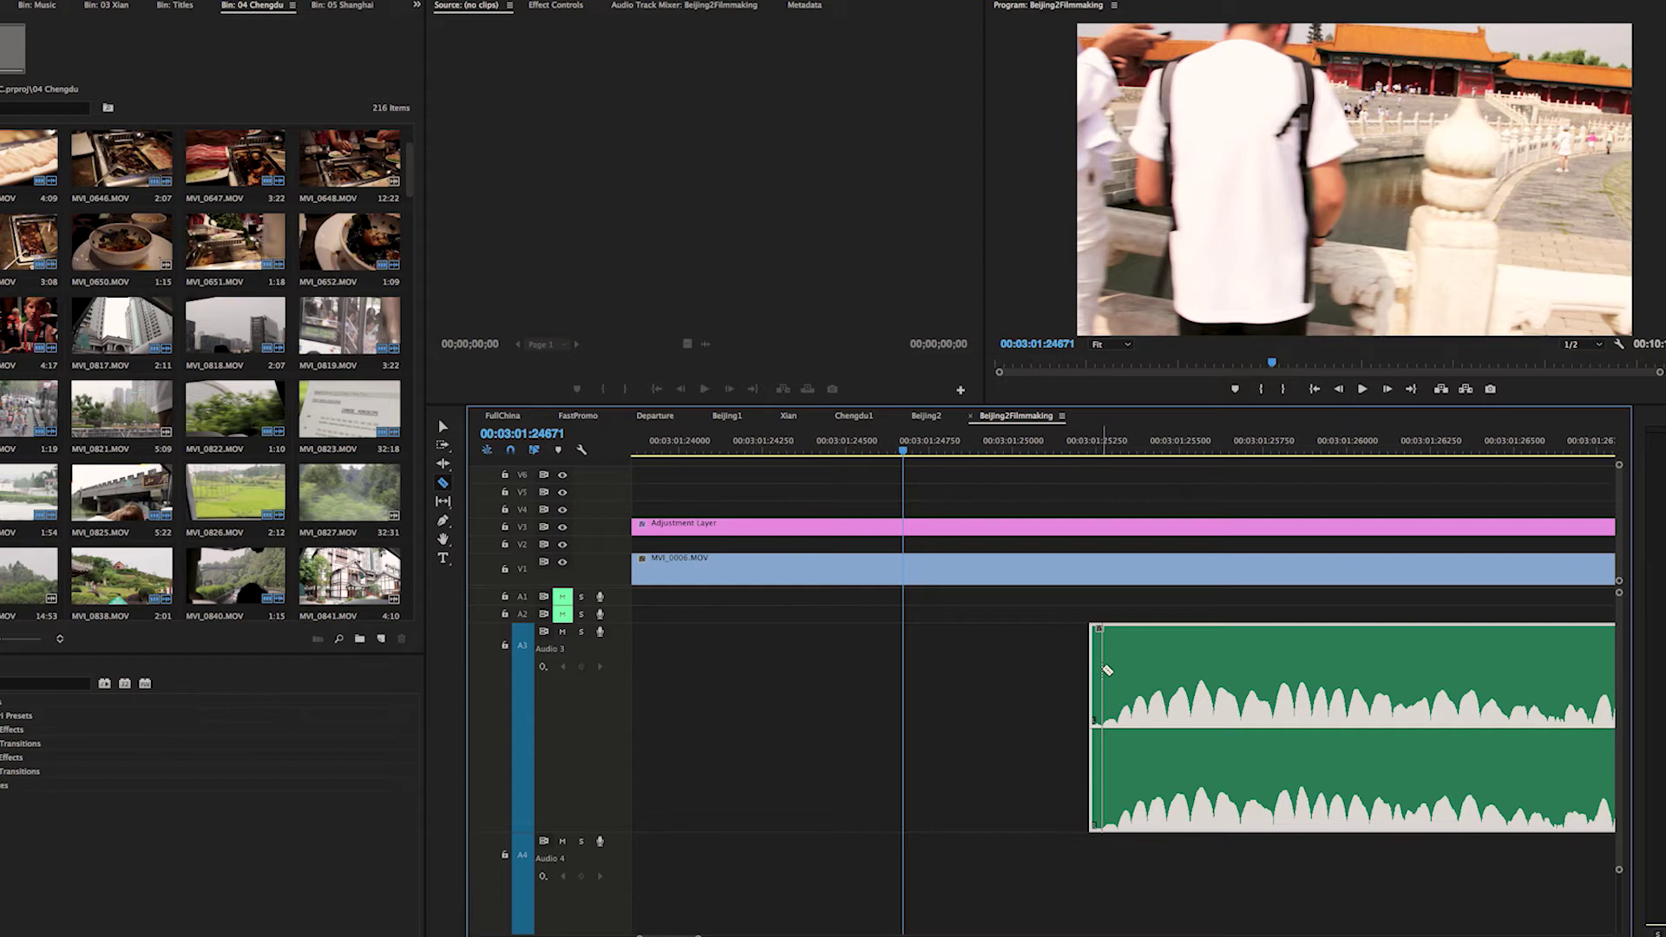
# - Cut the last thin silent sliver off the start of the second music clip and delete it
pyautogui.press('c')
pyautogui.press('v')
pyautogui.click(1095, 673)
pyautogui.press('Delete')
# - Move the second music clip earlier on A3 to join the end of the first piece, and inspect the join up close
pyautogui.press('-')
pyautogui.press('-')
pyautogui.press('-')
pyautogui.press('-')
pyautogui.press('-')
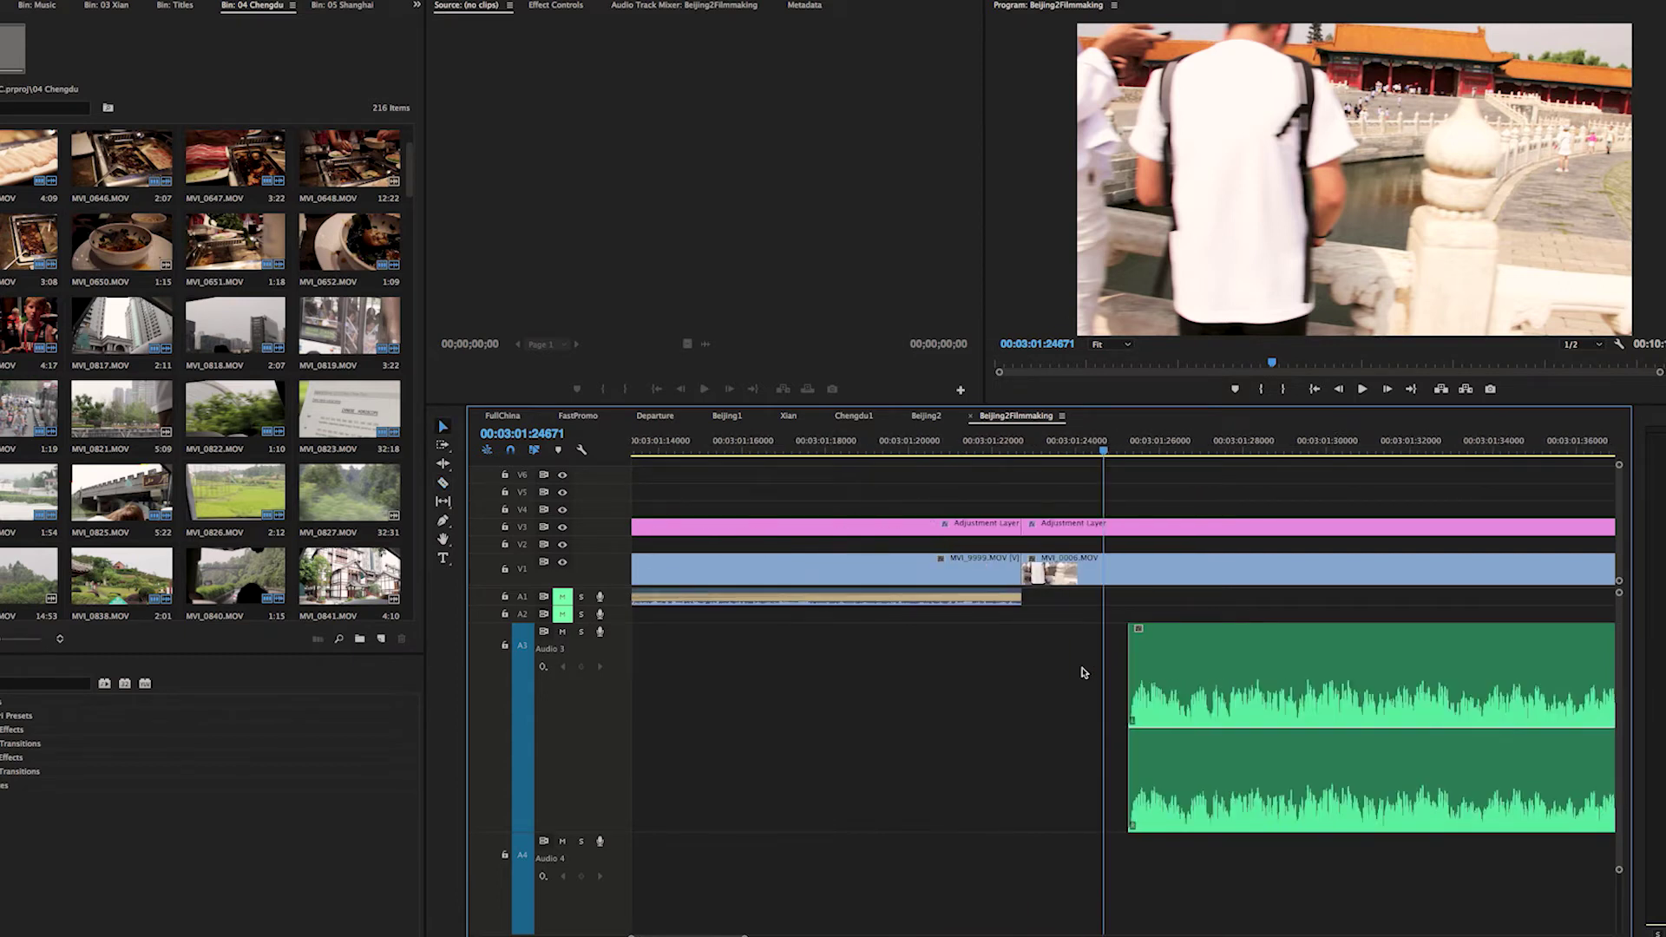
pyautogui.scroll(5, 1082, 672)
pyautogui.moveTo(1480, 668); pyautogui.dragTo(1139, 669)
pyautogui.press('=')
pyautogui.press('=')
pyautogui.press('=')
pyautogui.press('=')
pyautogui.press('=')
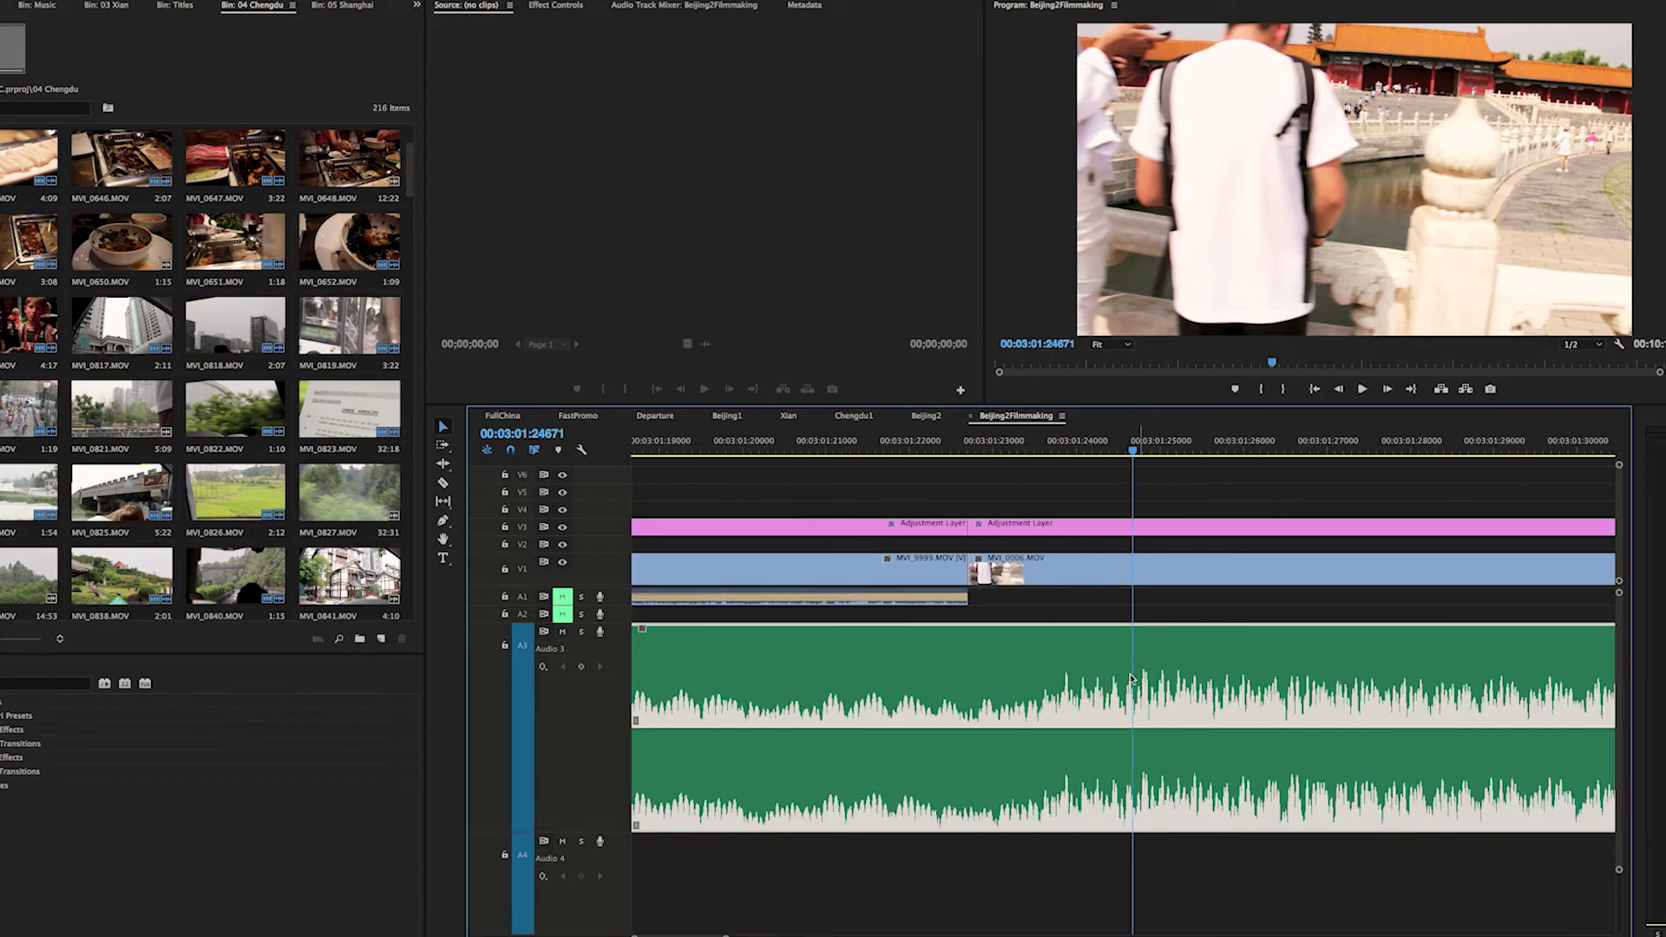
pyautogui.scroll(5, 1080, 685)
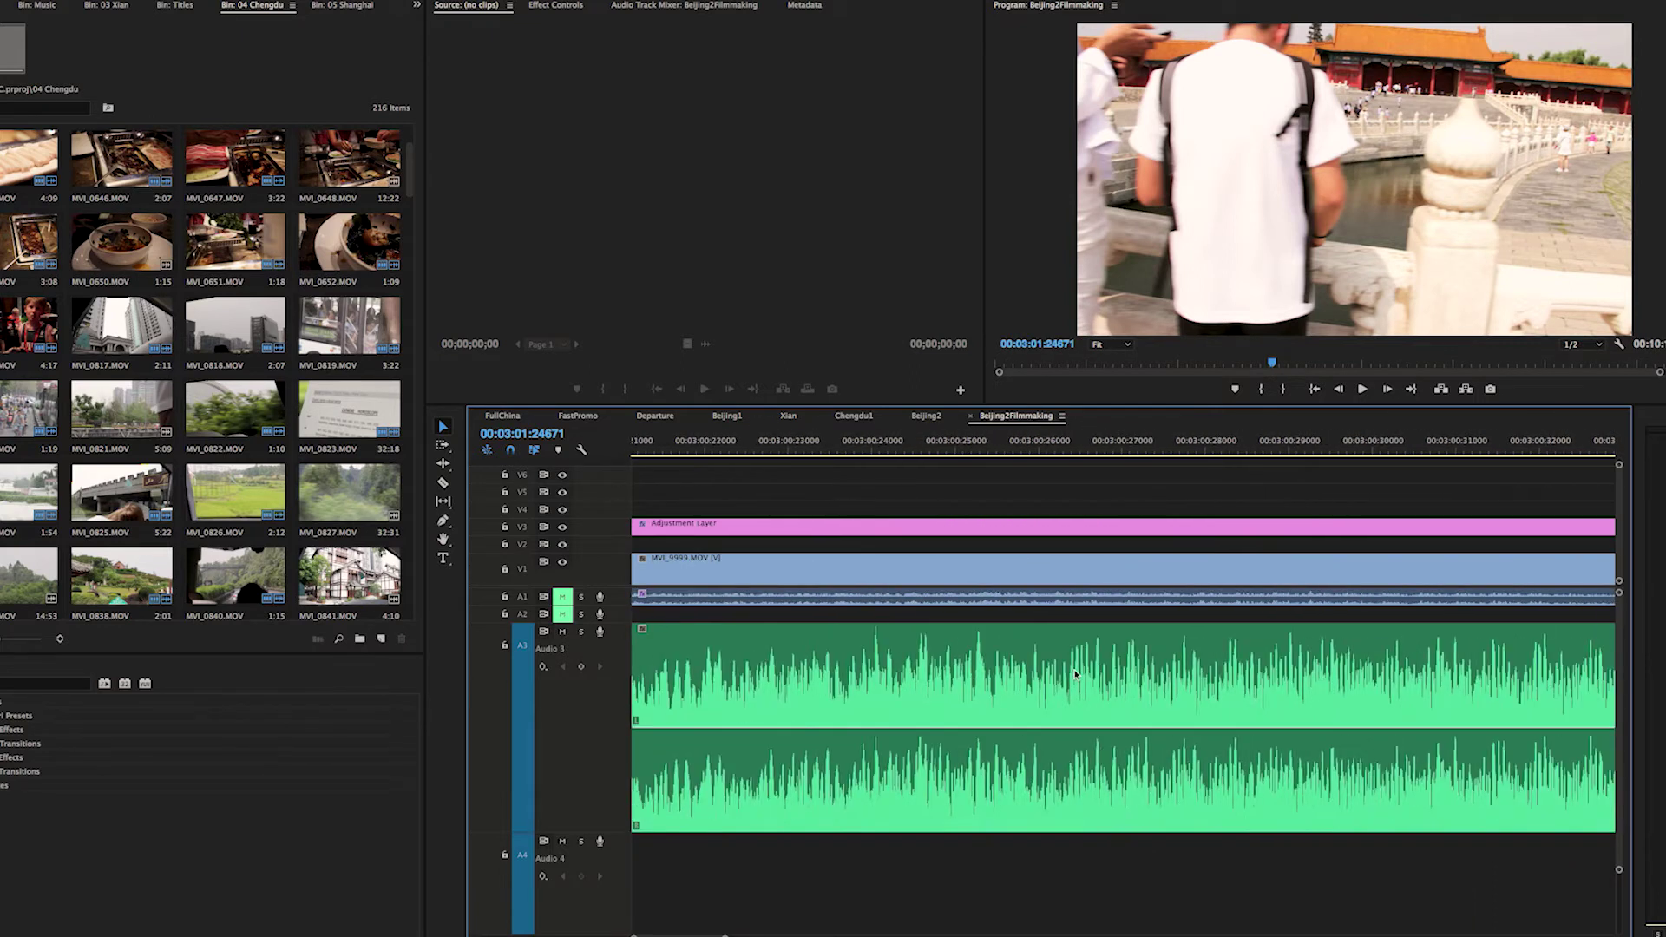
pyautogui.click(1466, 441)
pyautogui.press('=')
pyautogui.press('=')
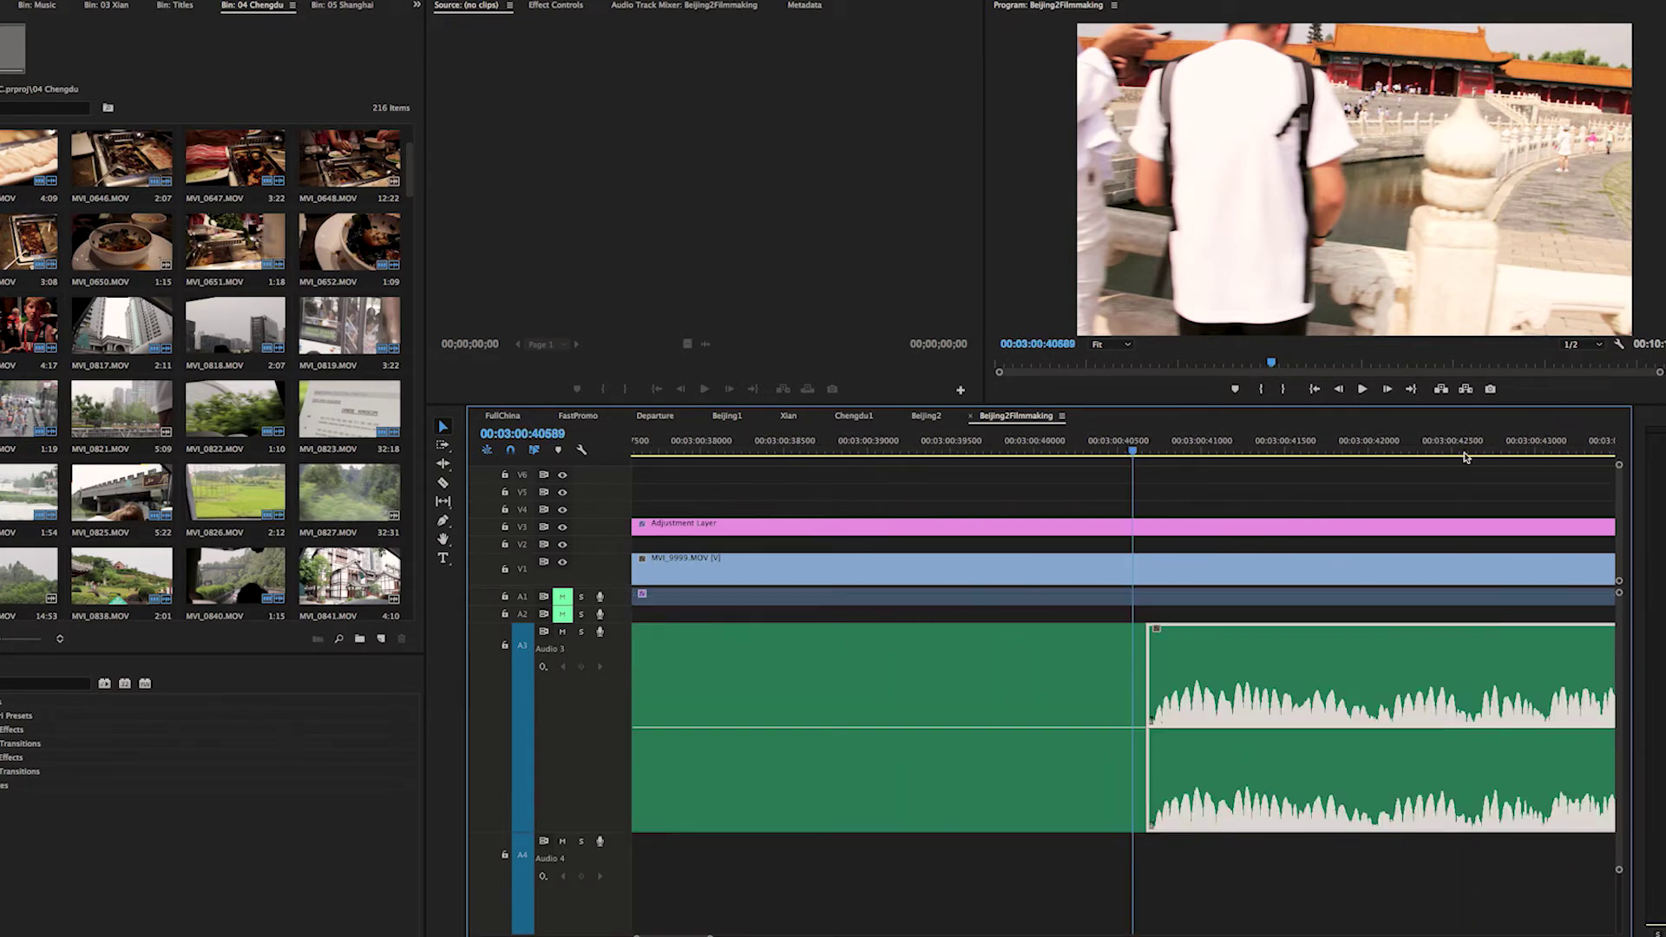
# - Select both music pieces on A3 and apply a Constant Power crossfade at their join
pyautogui.click(1095, 680)
pyautogui.keyDown('shift'); pyautogui.click(1195, 686); pyautogui.keyUp('shift')
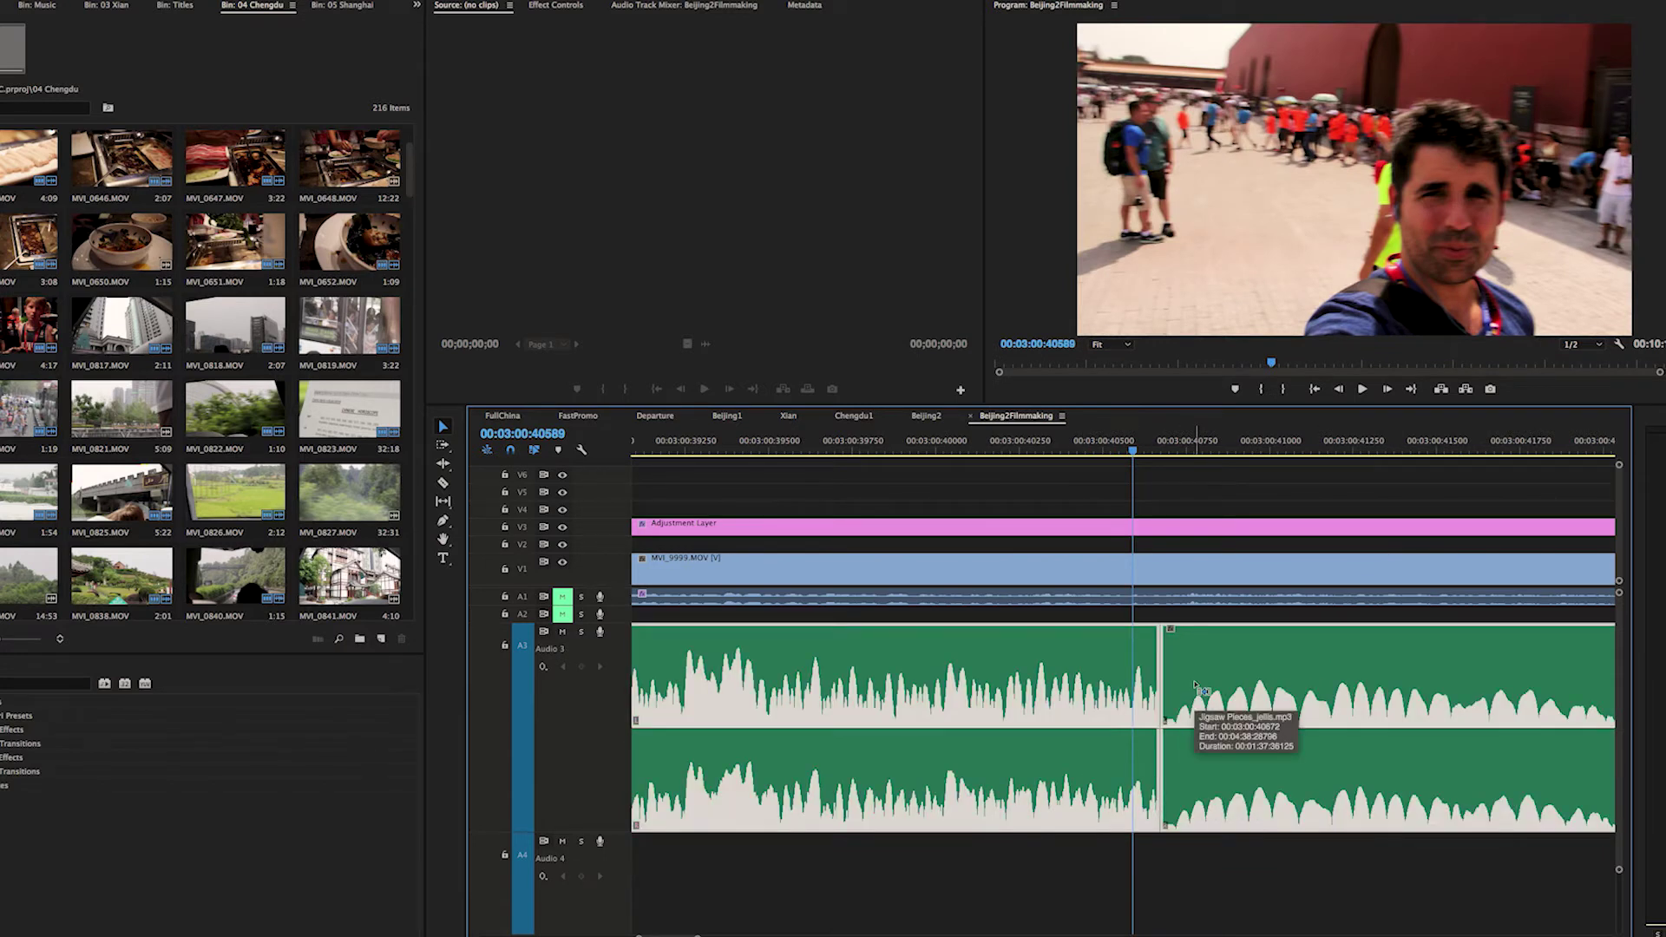
pyautogui.press('super+shift+d')
pyautogui.press('-')
pyautogui.press('-')
pyautogui.press('-')
pyautogui.press('-')
pyautogui.press('-')
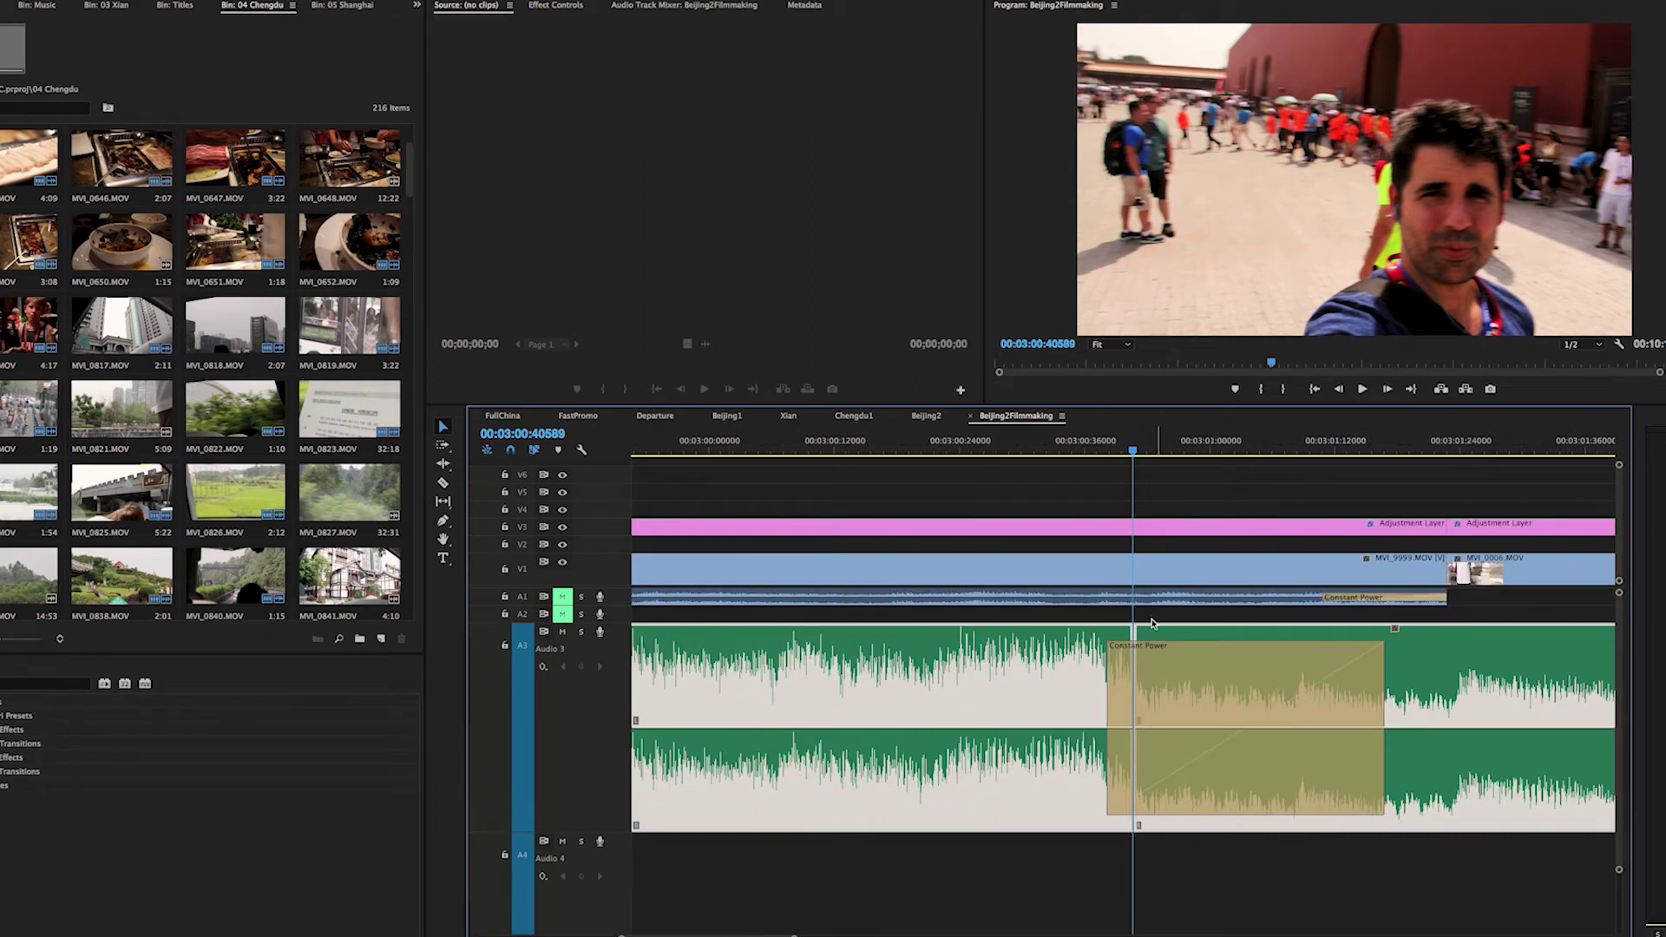
# - Turn off audio time units on the timeline ruler and play back the crossfade between the two music clips
pyautogui.press('-')
pyautogui.press('-')
pyautogui.rightClick(1205, 449)
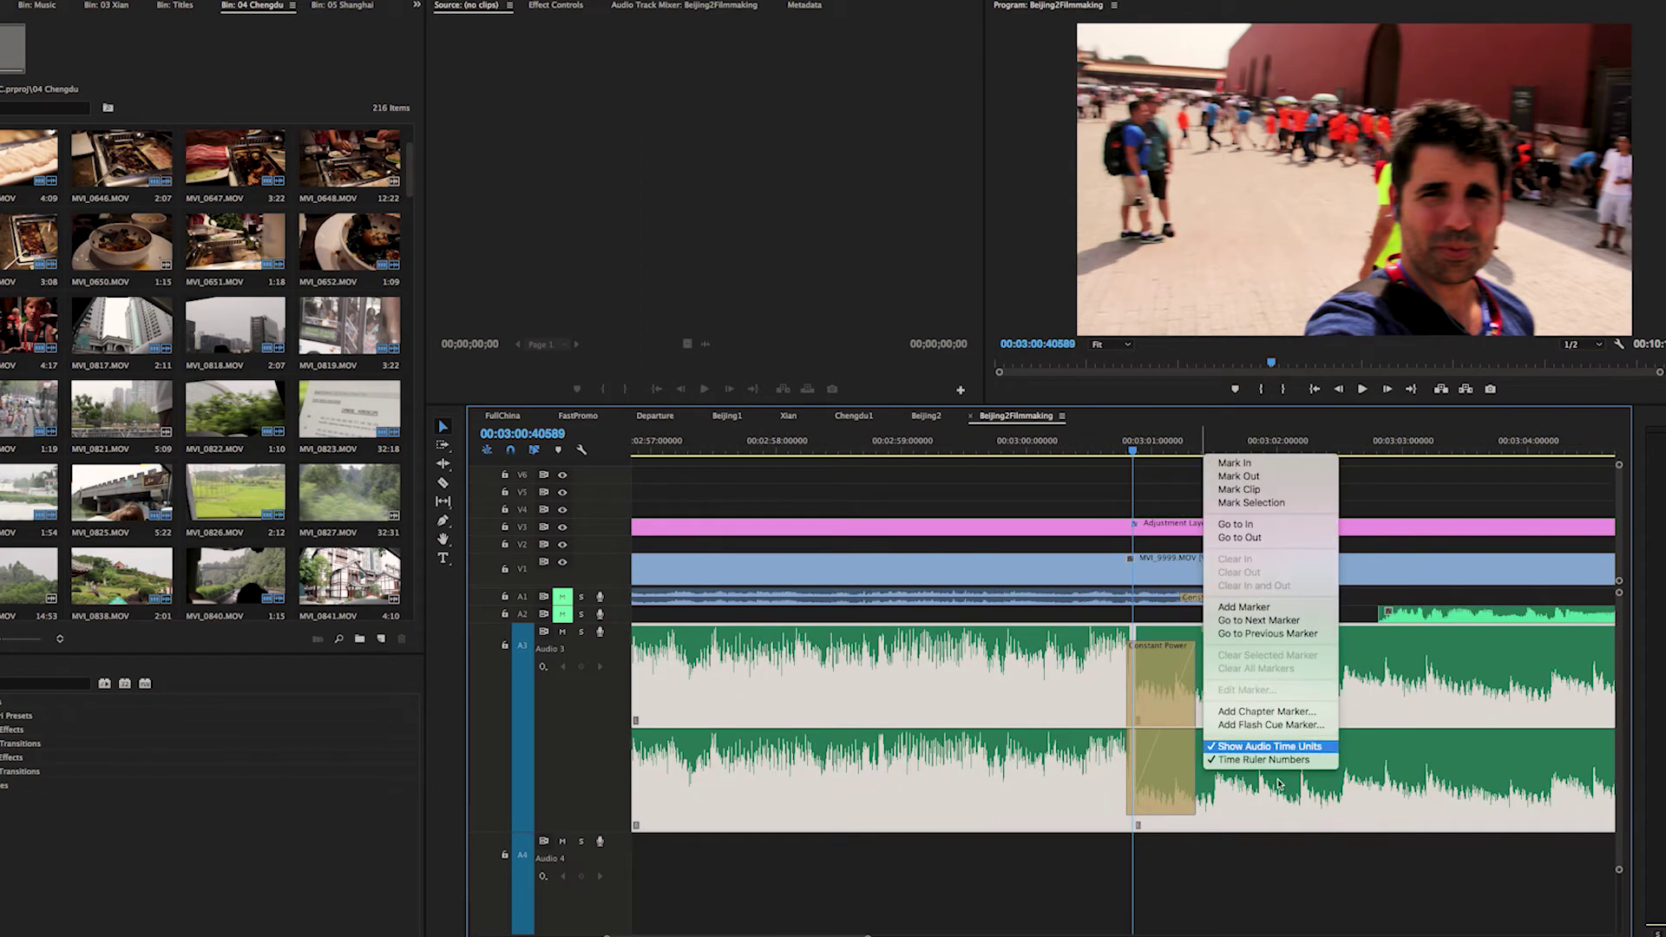
pyautogui.click(1274, 750)
pyautogui.press('space')
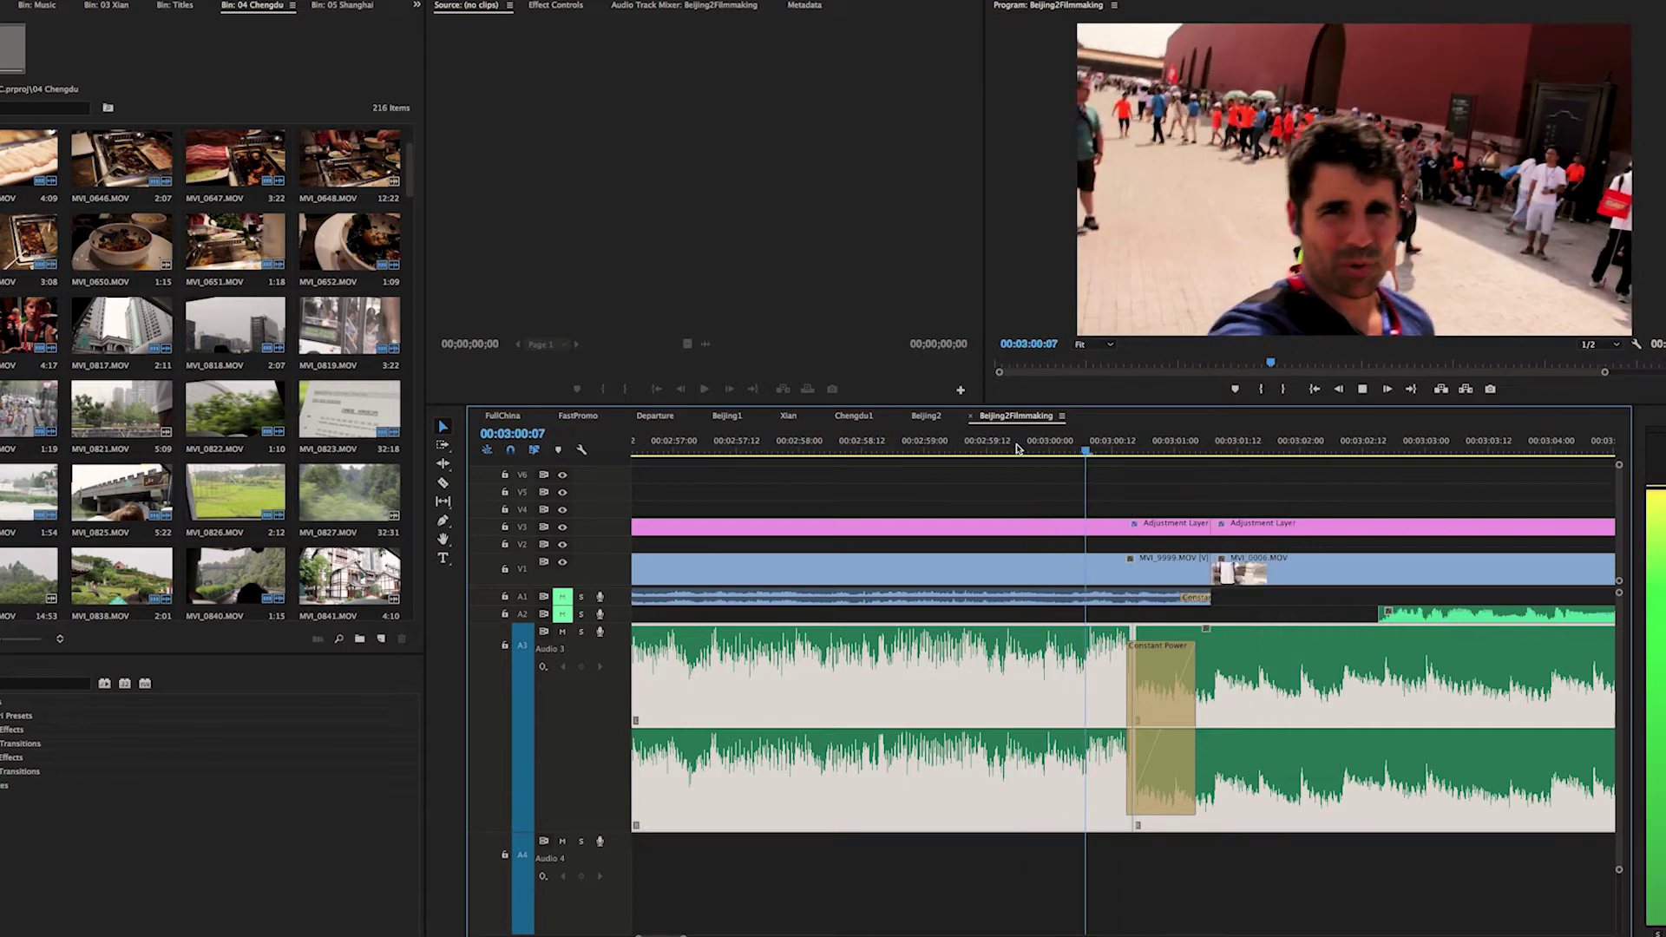
pyautogui.press('space')
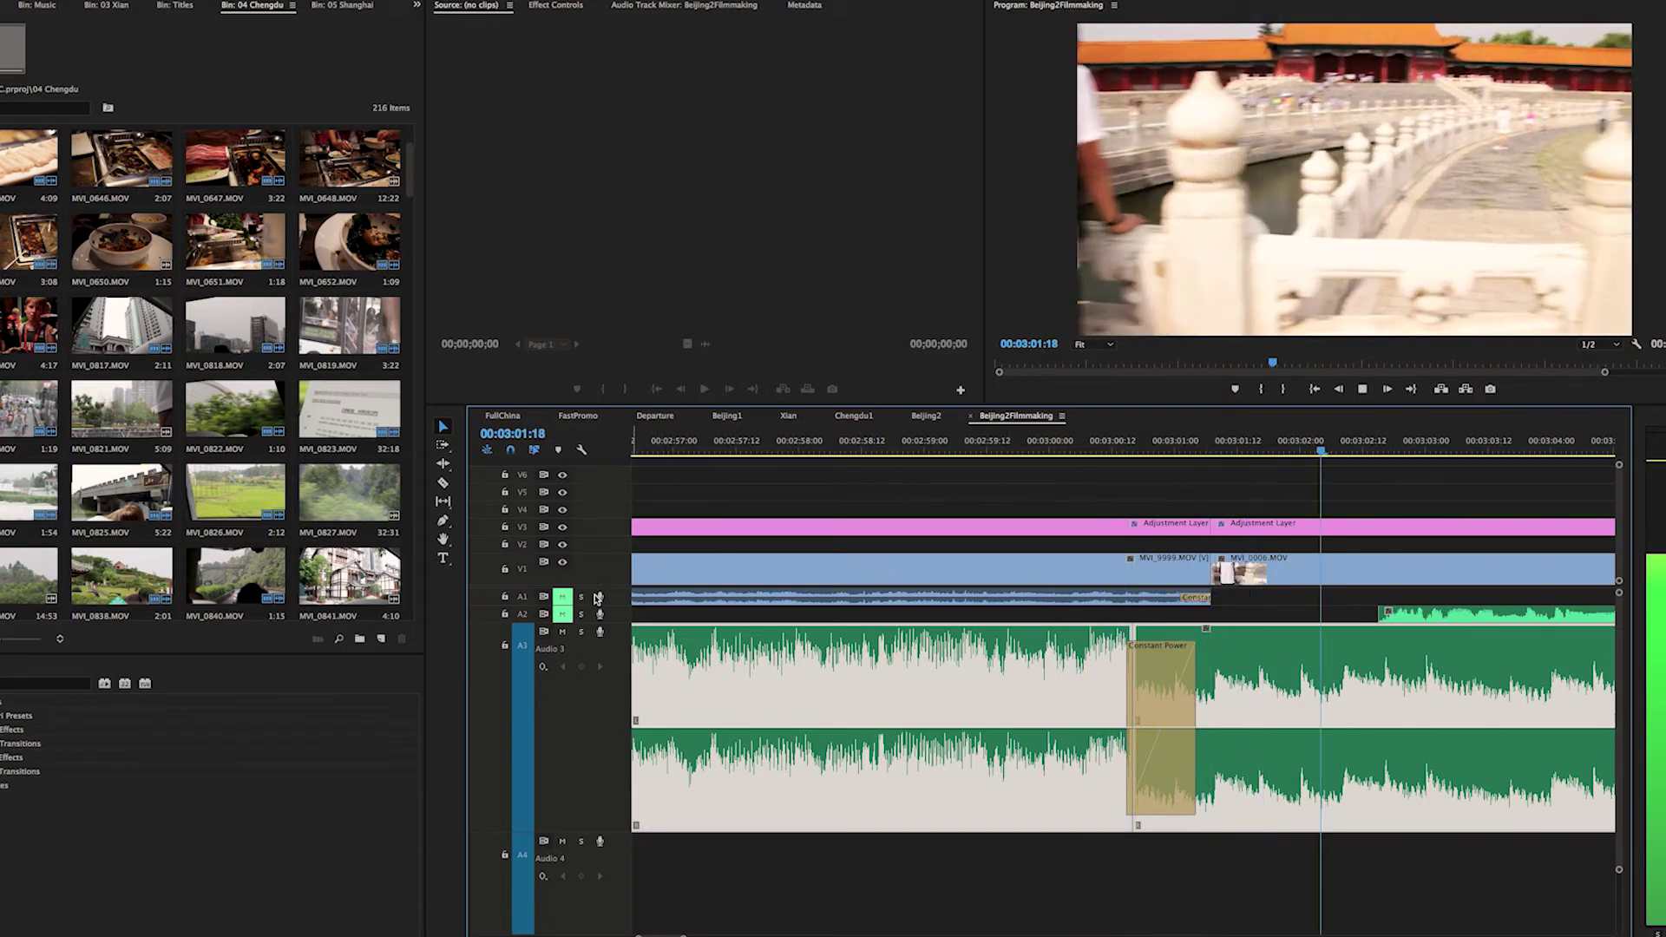
# - Unmute A1 and A2 and play back the music crossfade on A3 from about 00:02:58 with the full mix
pyautogui.press('=')
pyautogui.press('=')
pyautogui.scroll(10, 1100, 674)
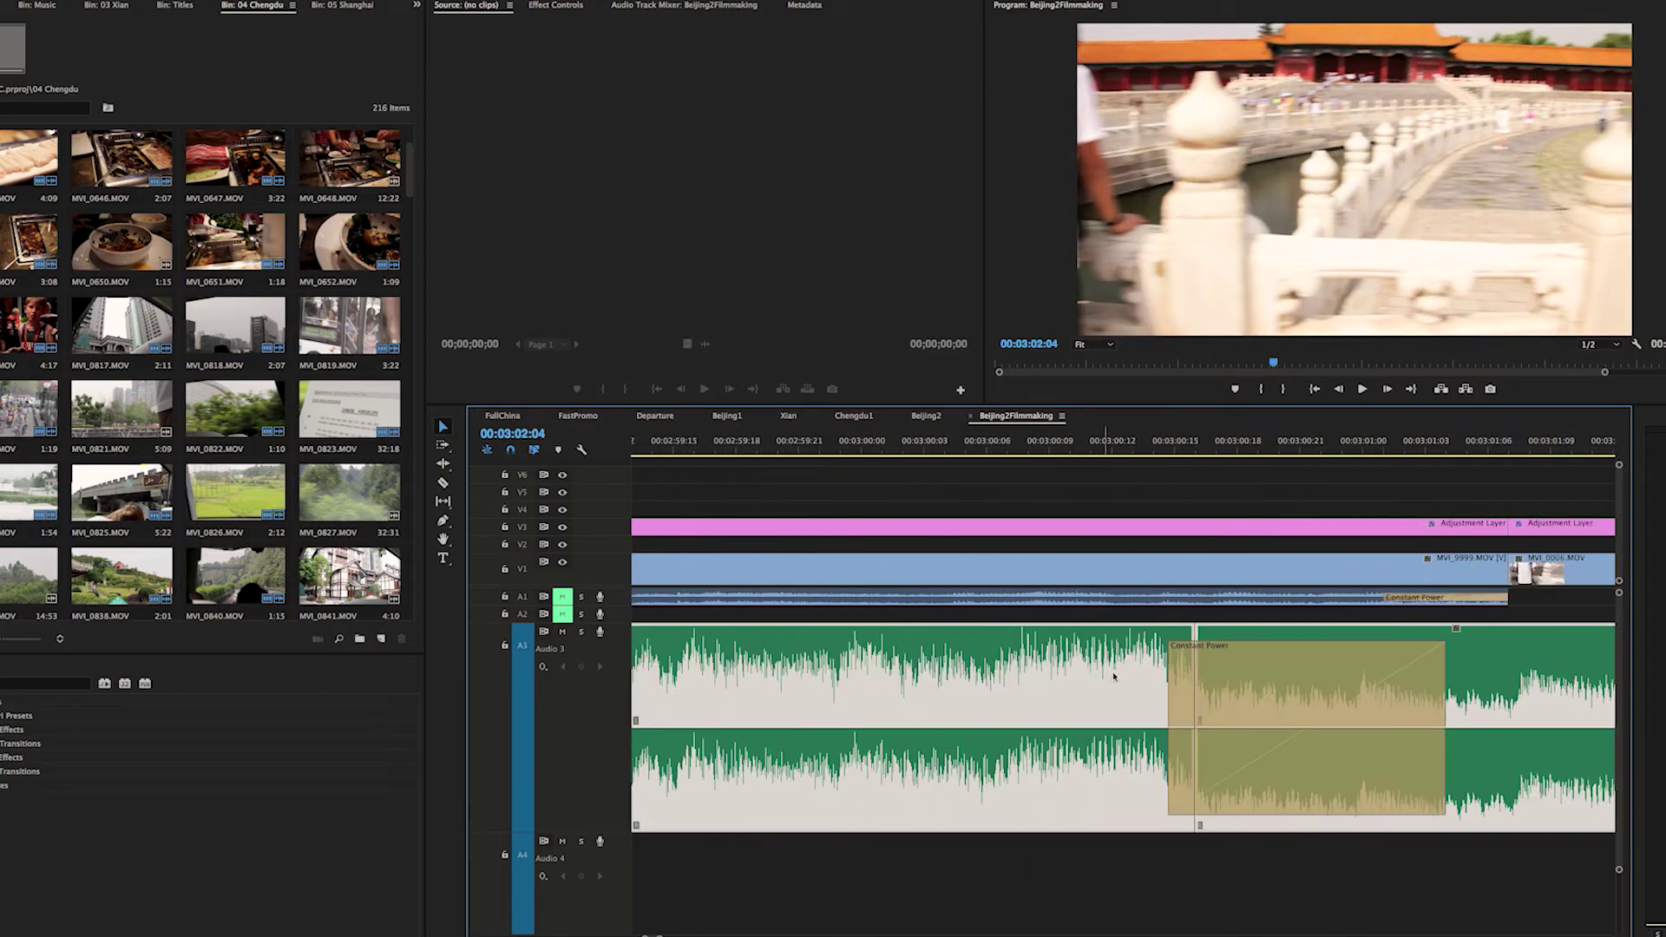
pyautogui.press('-')
pyautogui.press('-')
pyautogui.press('-')
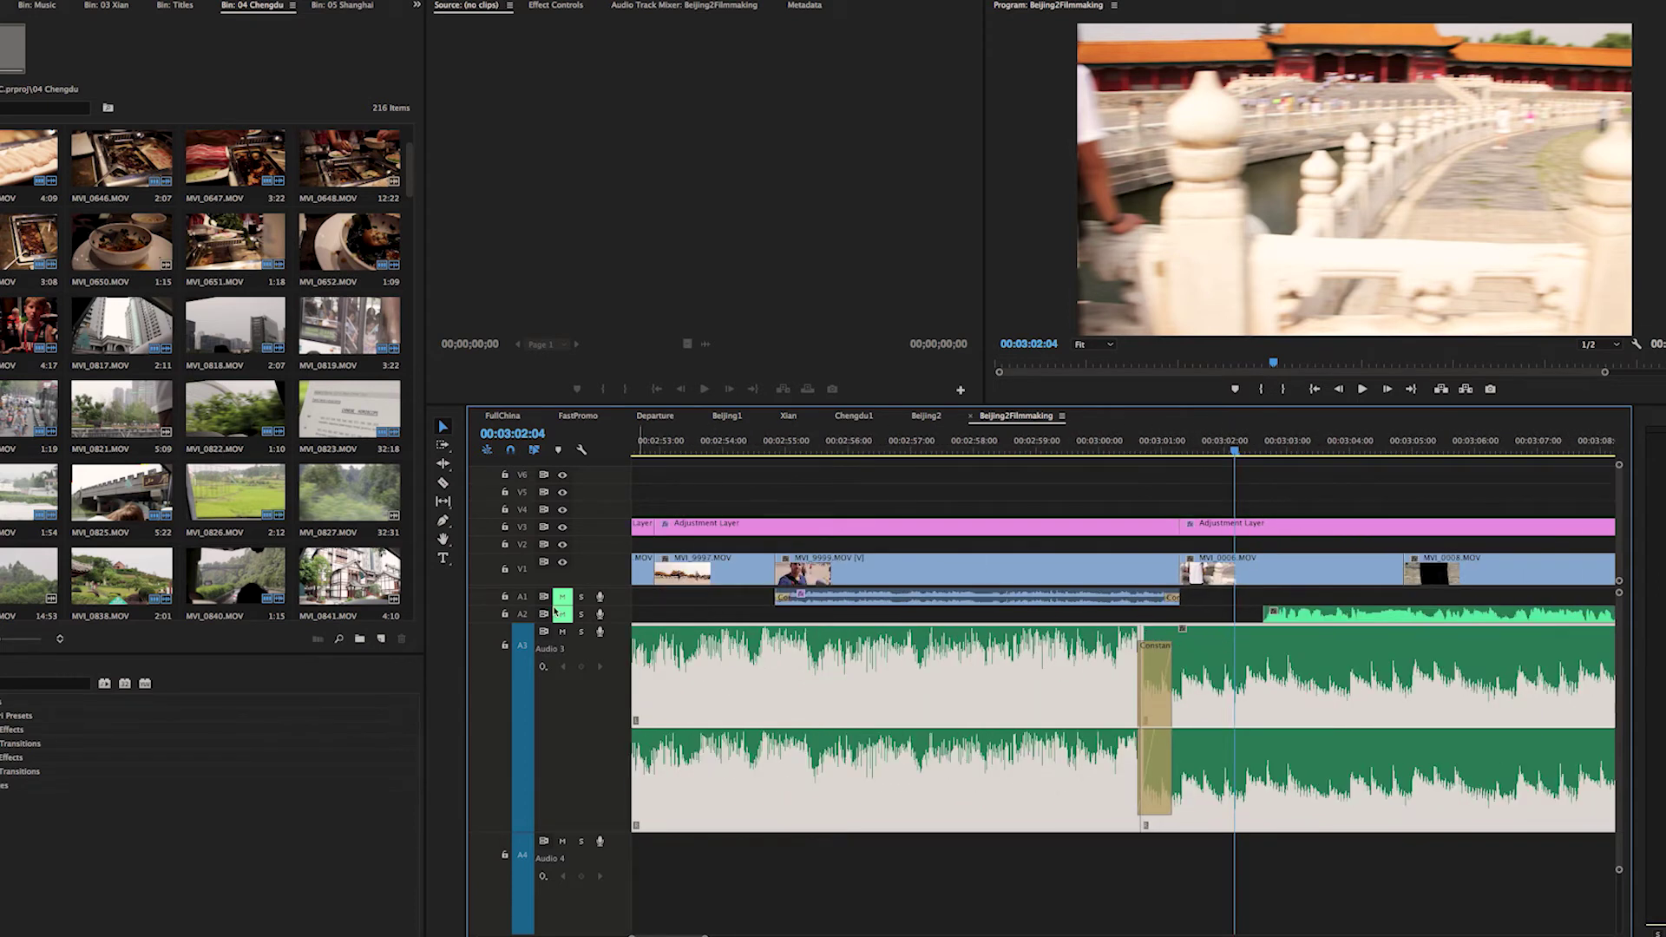
pyautogui.click(561, 598)
pyautogui.click(564, 615)
pyautogui.click(969, 450)
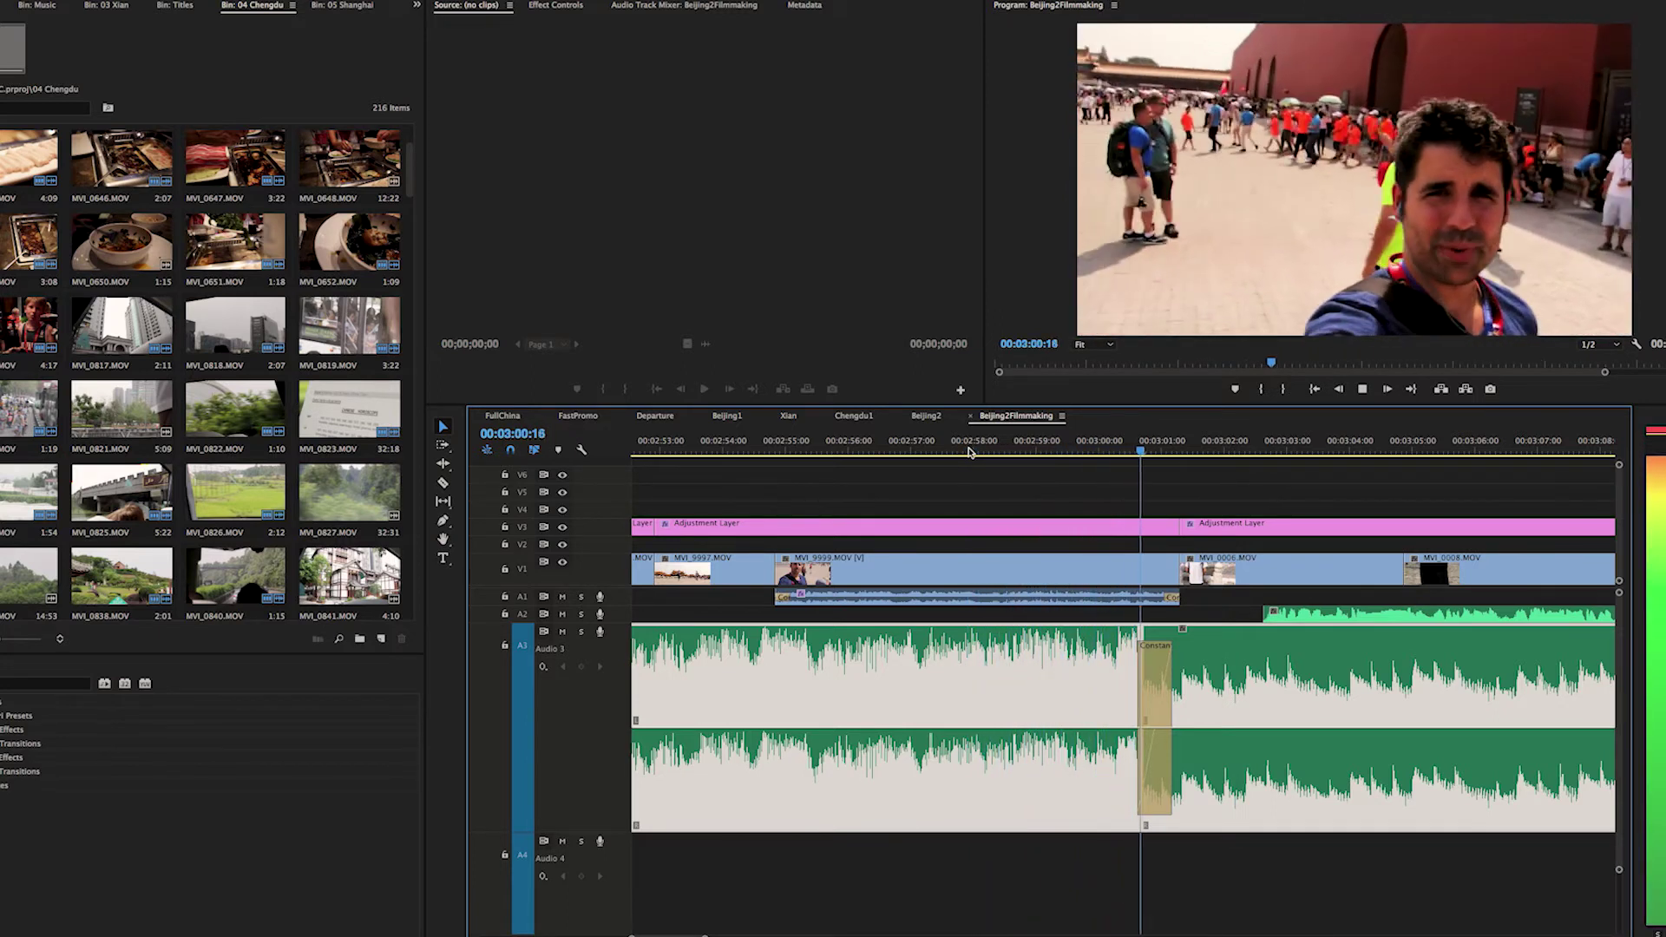
# - Stop playback after the crossfade and mute tracks A1 and A2 again
pyautogui.click(1167, 662)
pyautogui.press('-')
pyautogui.press('-')
pyautogui.press('-')
pyautogui.press('-')
pyautogui.press('-')
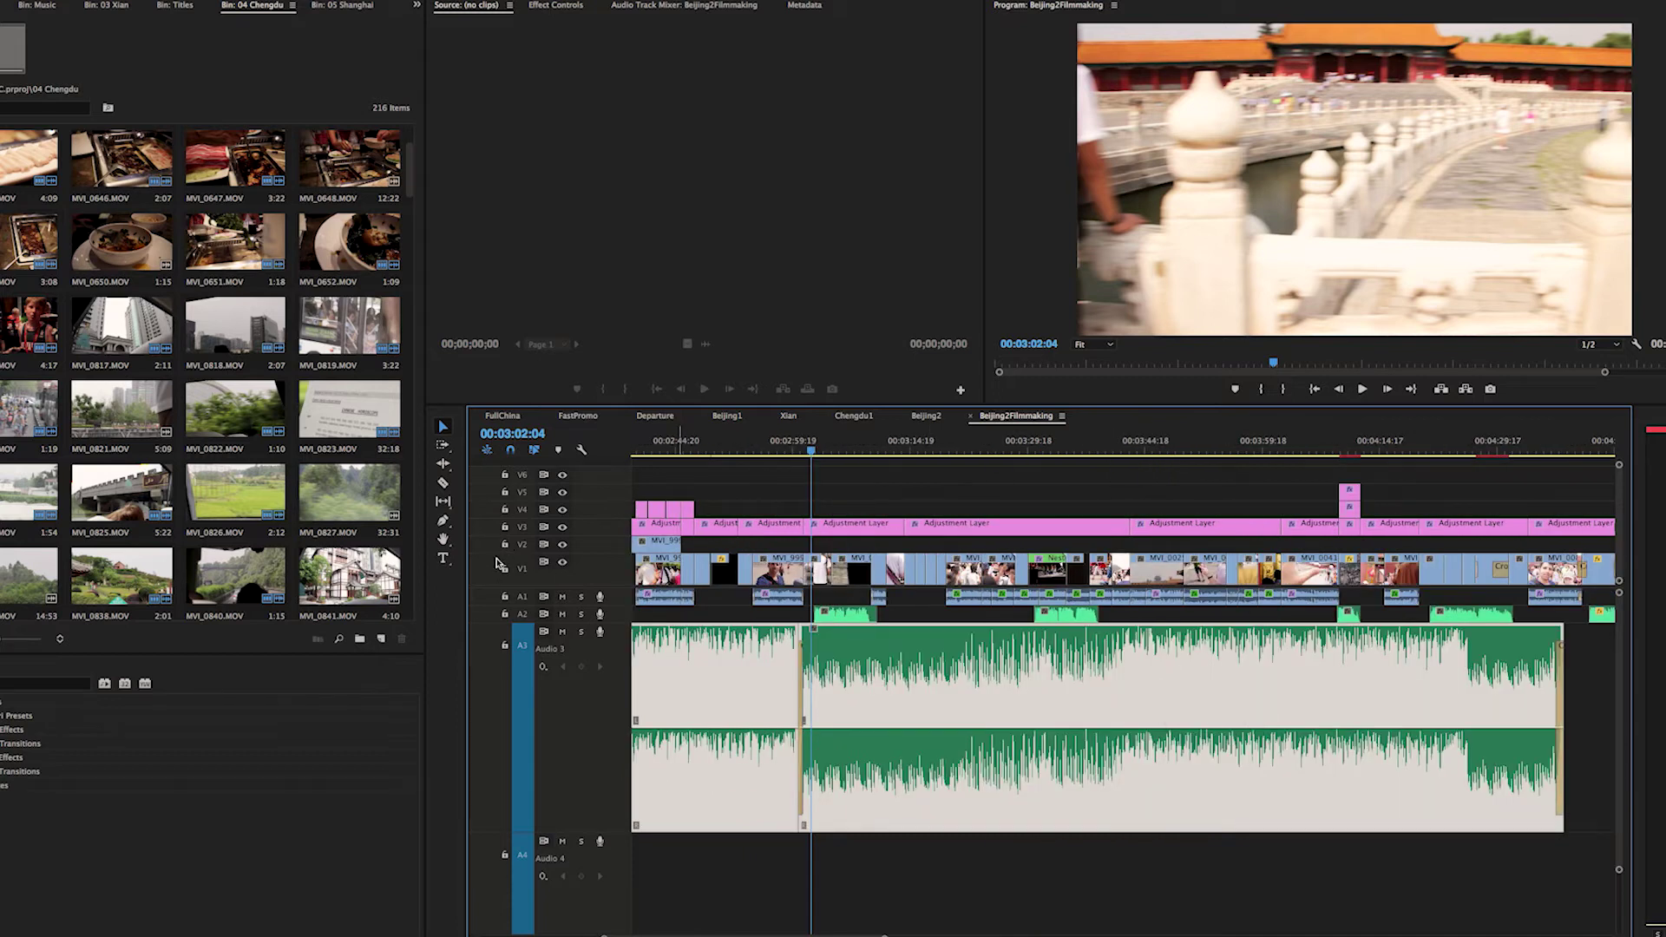
pyautogui.moveTo(563, 597); pyautogui.dragTo(562, 613)
# - Play back the beginning of the next song on A3, starting in the gap at about 00:04:47
pyautogui.scroll(-10, 1124, 698)
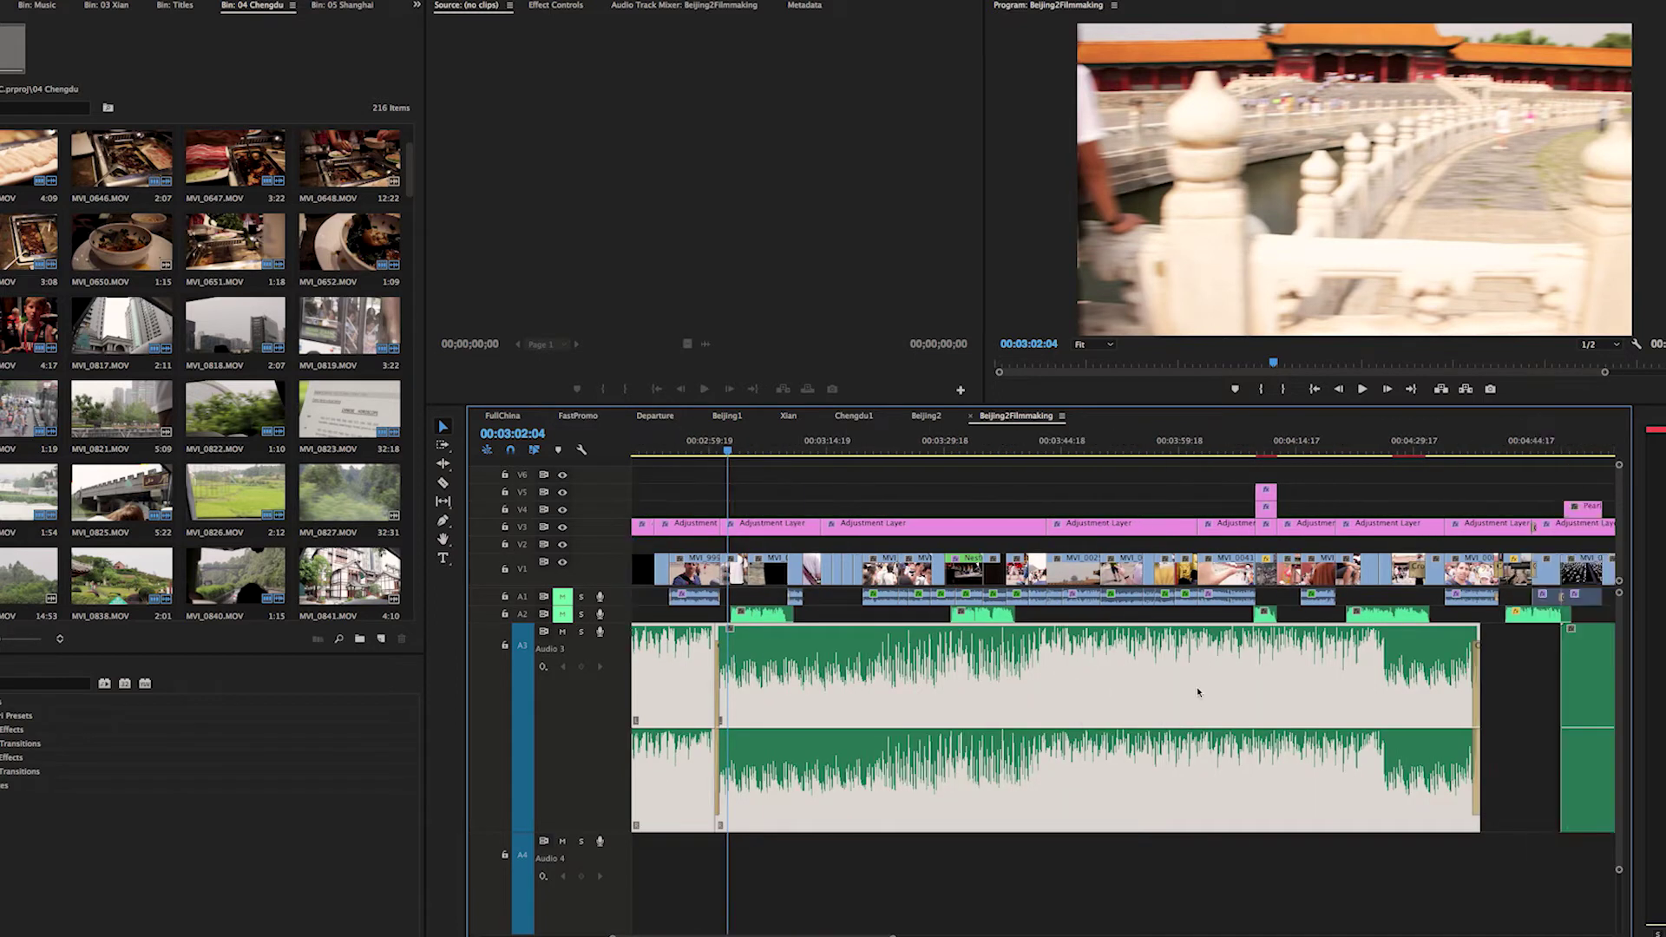
pyautogui.scroll(3, 725, 688)
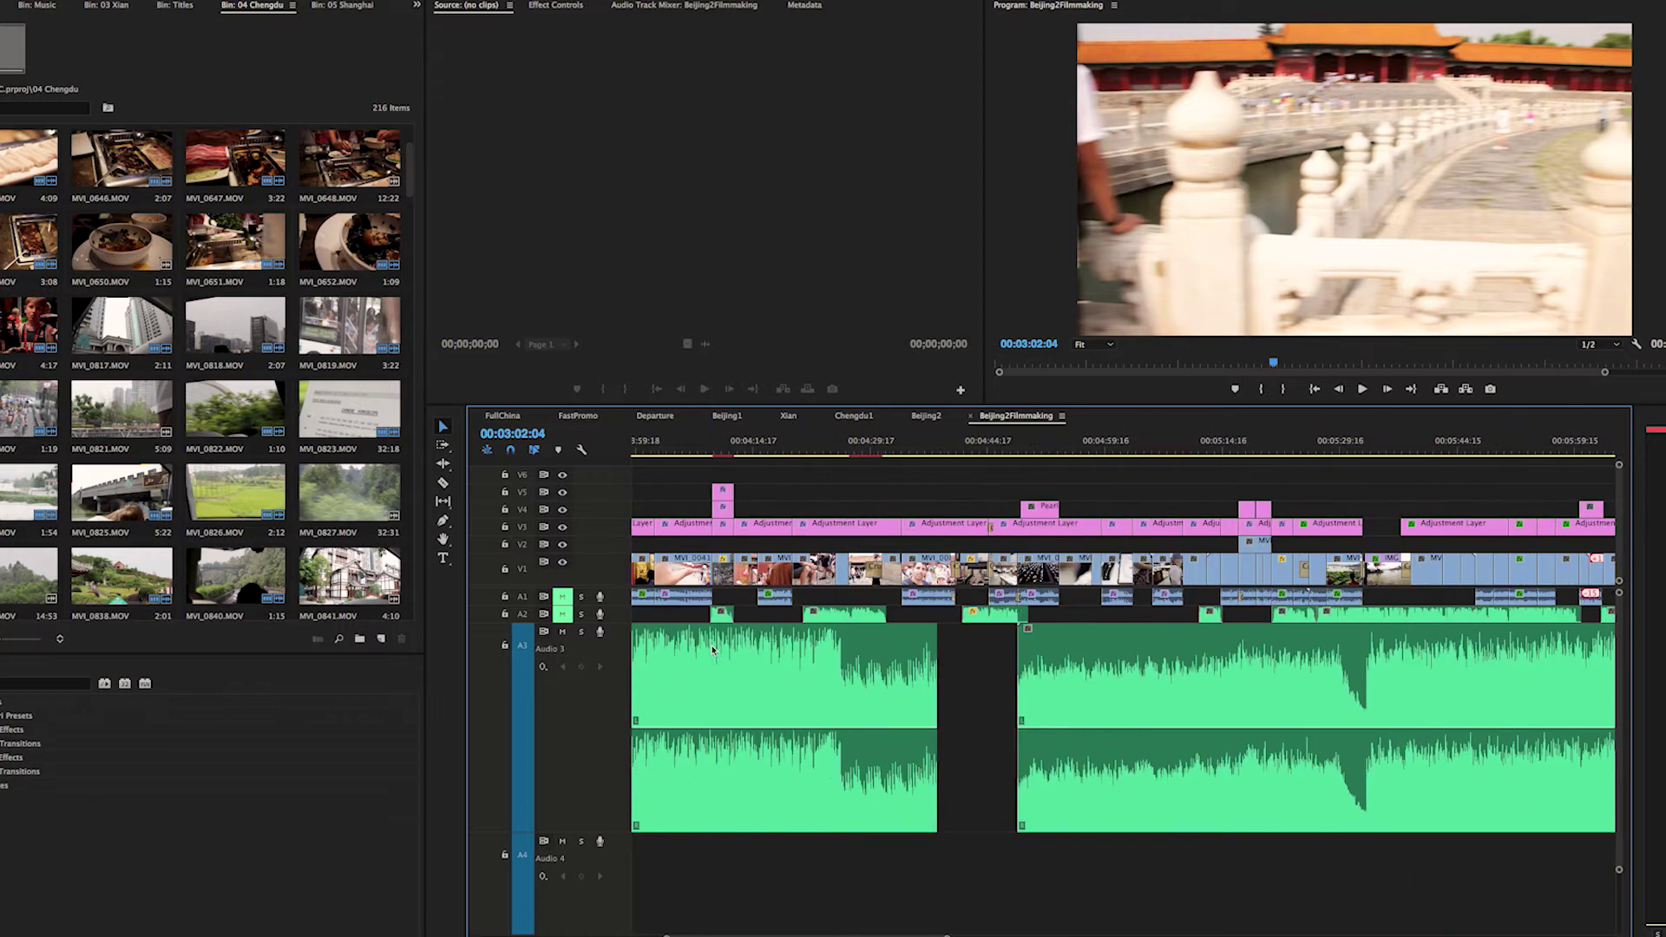
pyautogui.click(1006, 449)
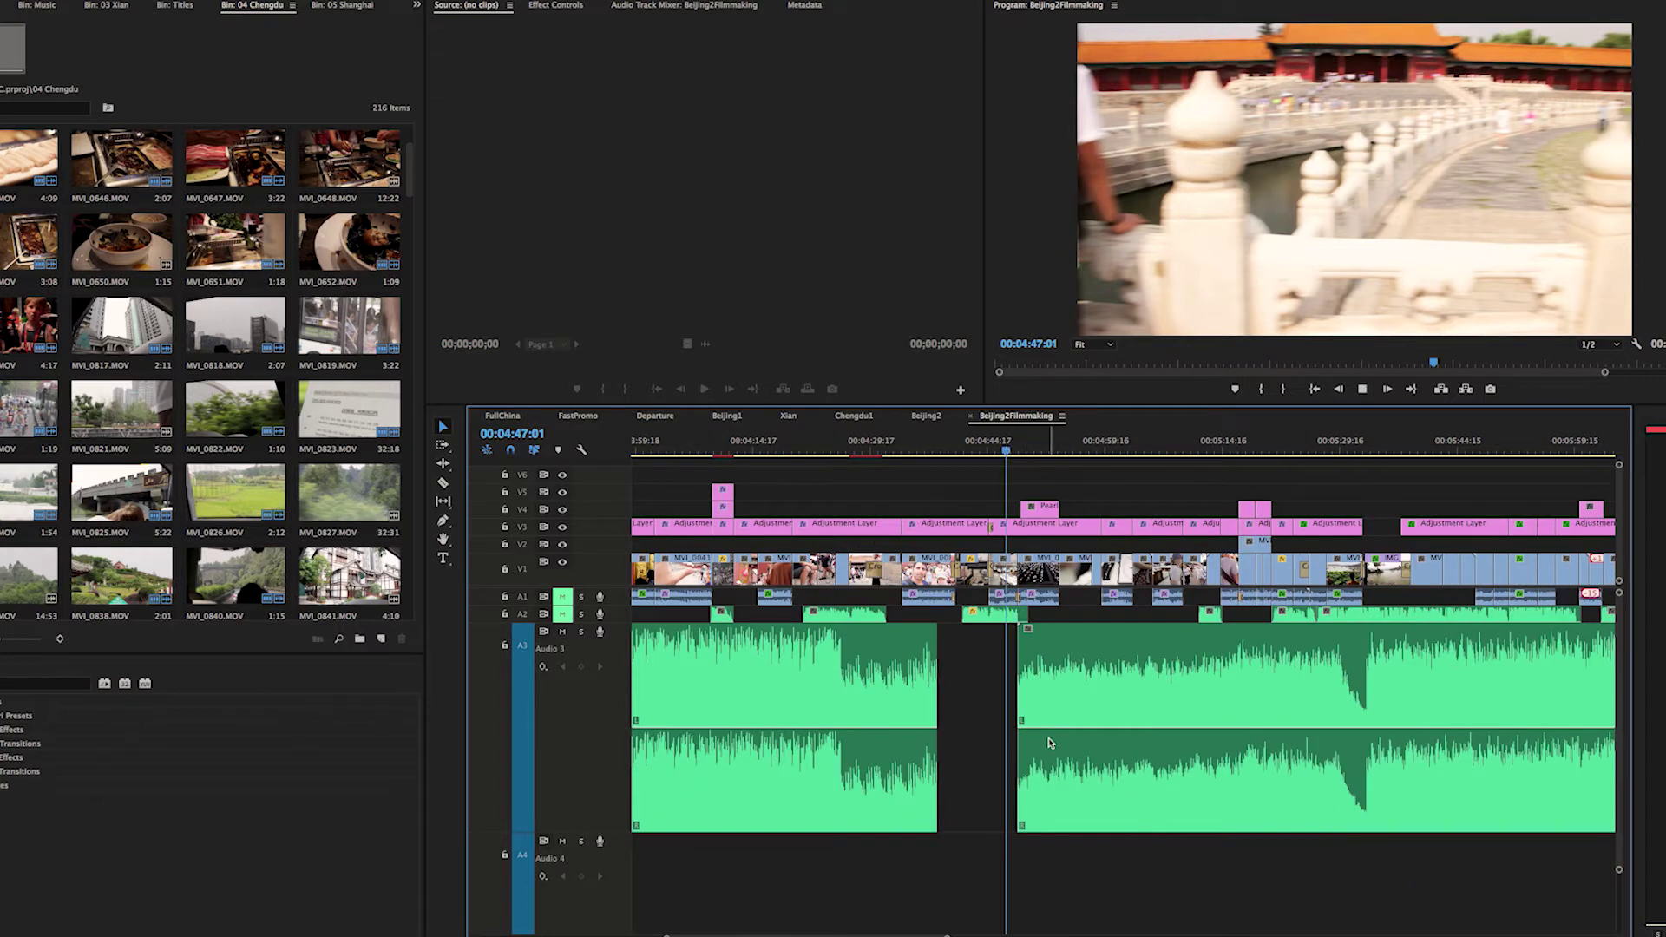
pyautogui.press('=')
pyautogui.press('=')
pyautogui.press('space')
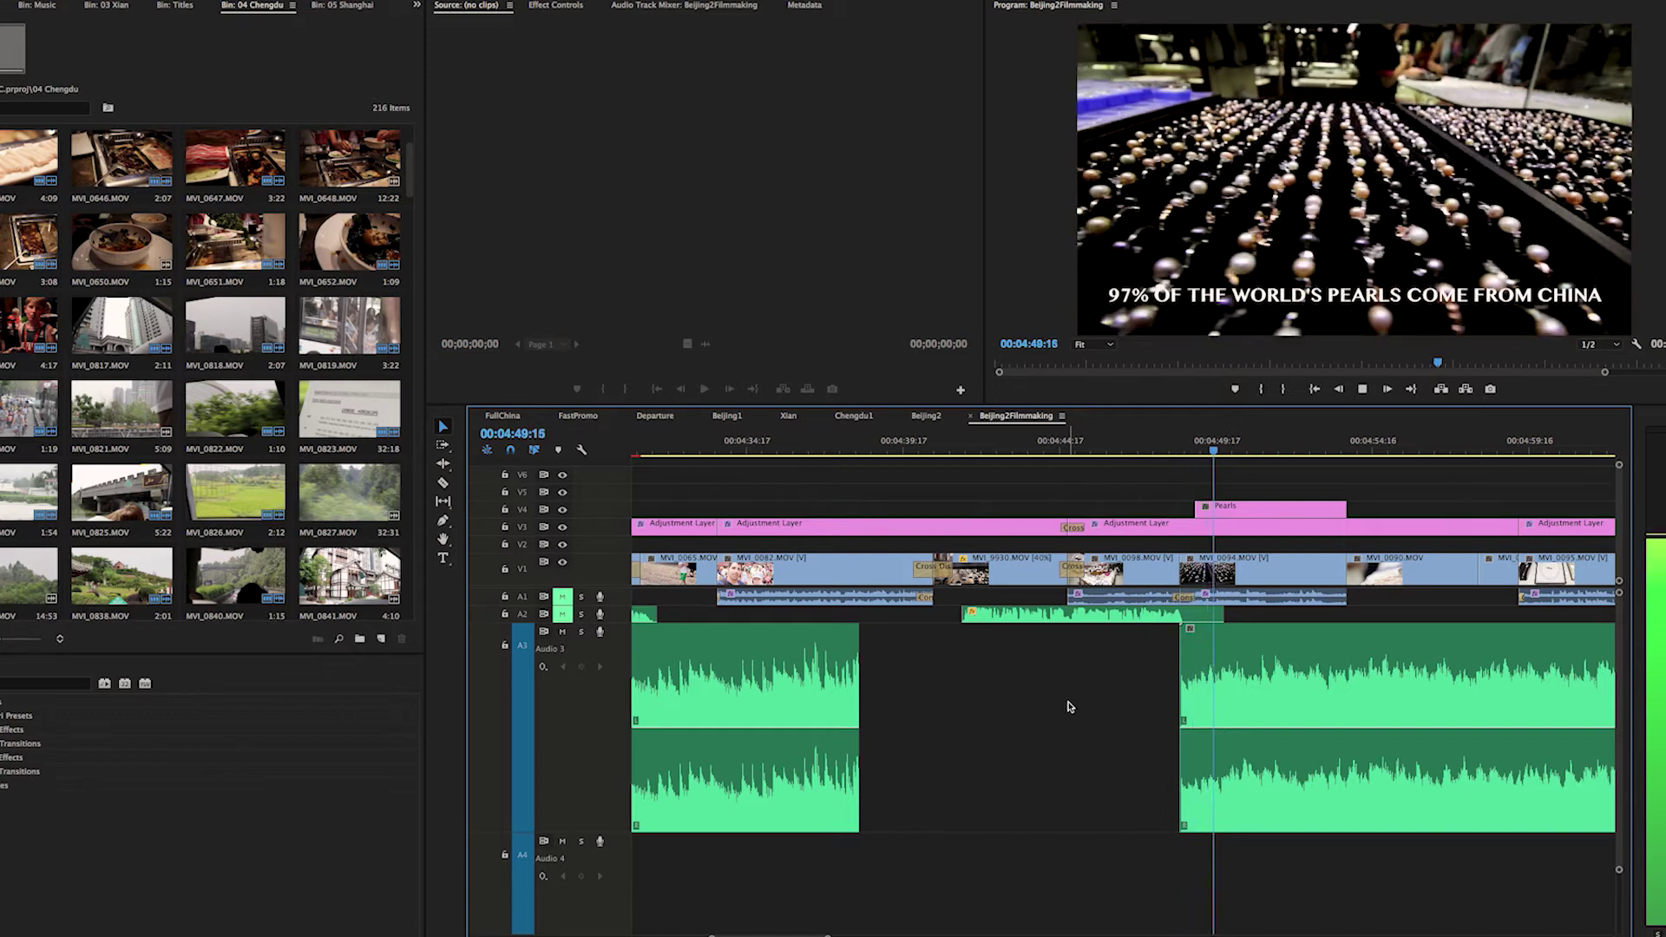
pyautogui.press('space')
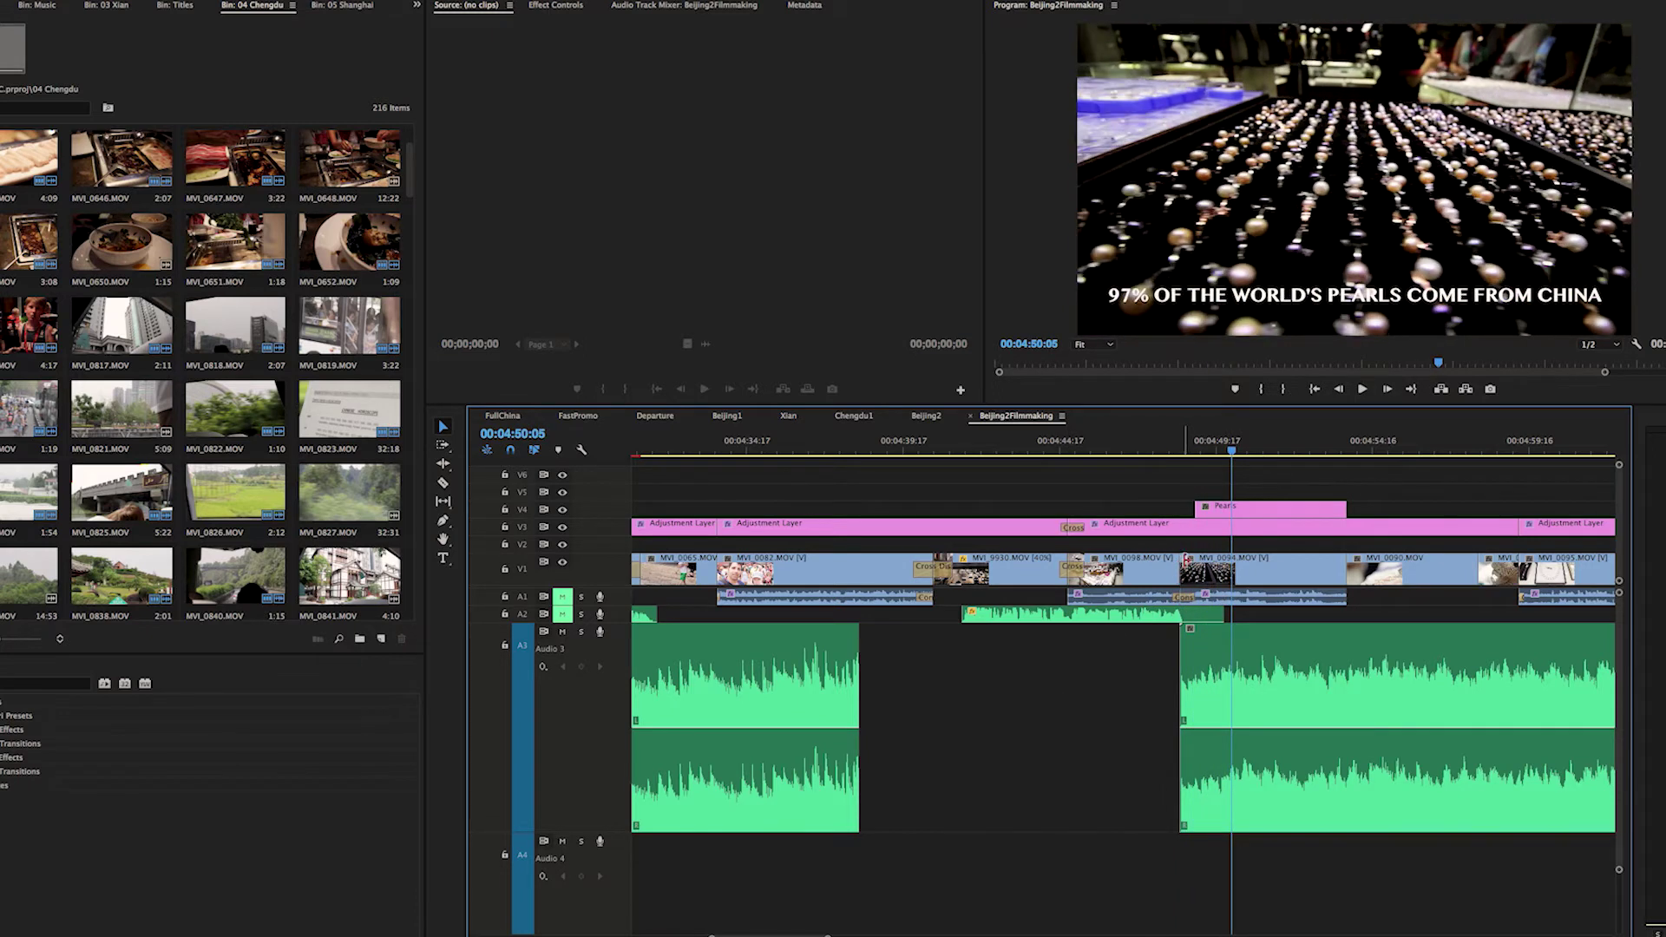
# - Extend the end of the earlier song on A3 to meet the next song and give it a lengthened Constant Power fade-out
pyautogui.moveTo(855, 638); pyautogui.dragTo(1165, 667)
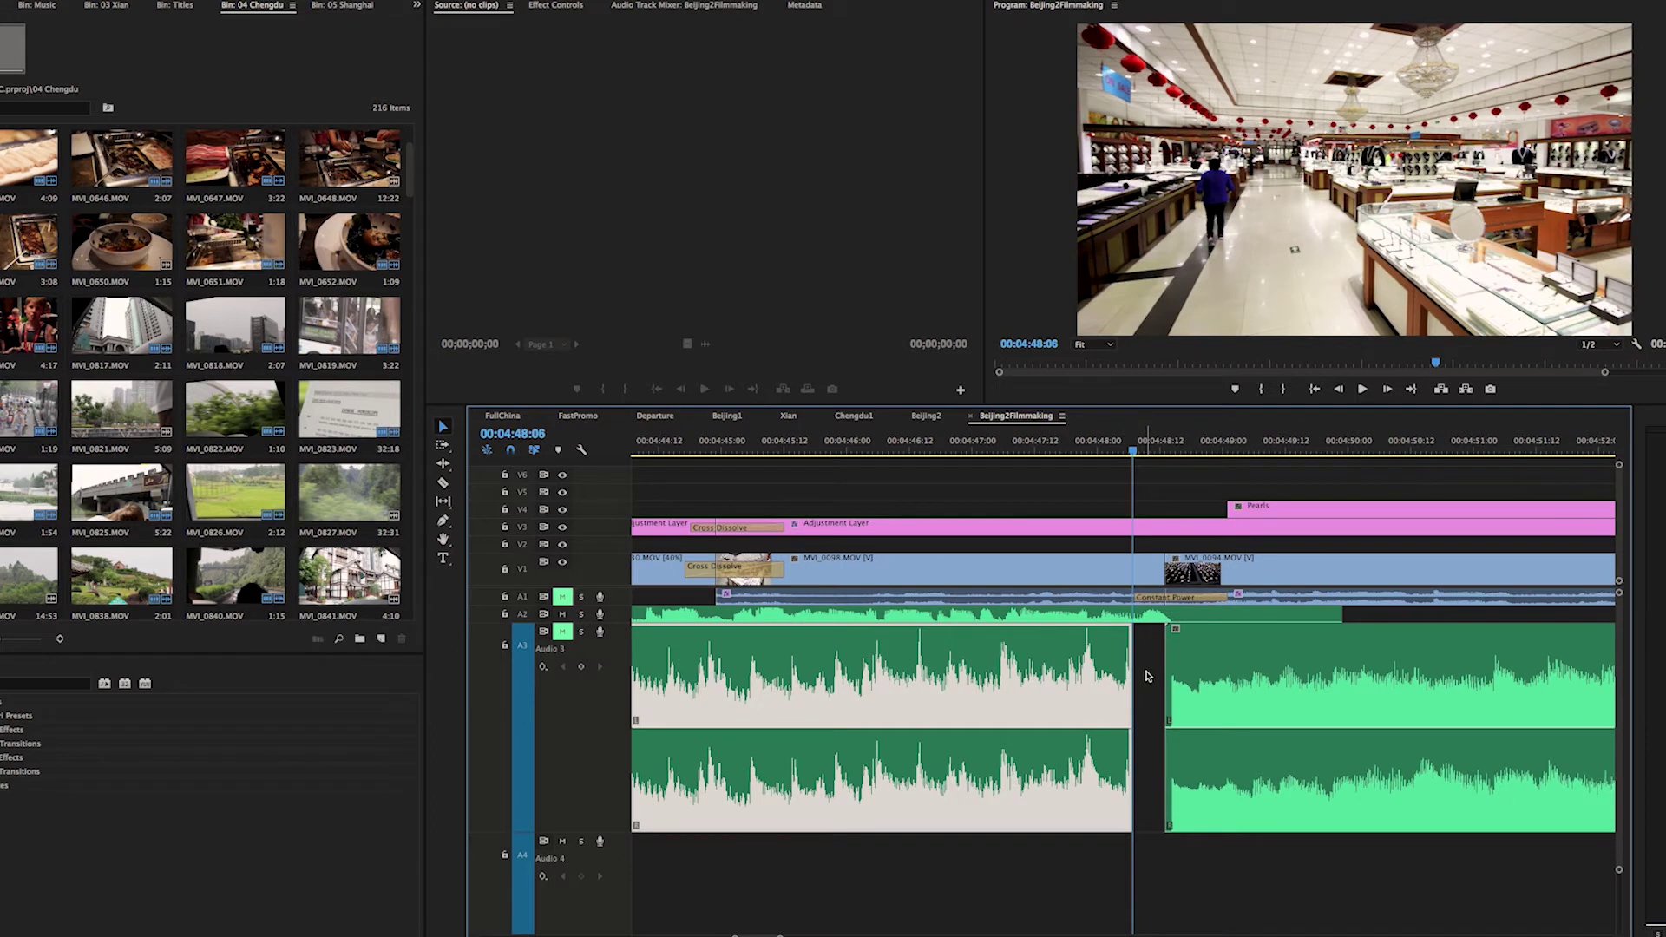
pyautogui.hotkey('ctrl', 'shift', 'd')
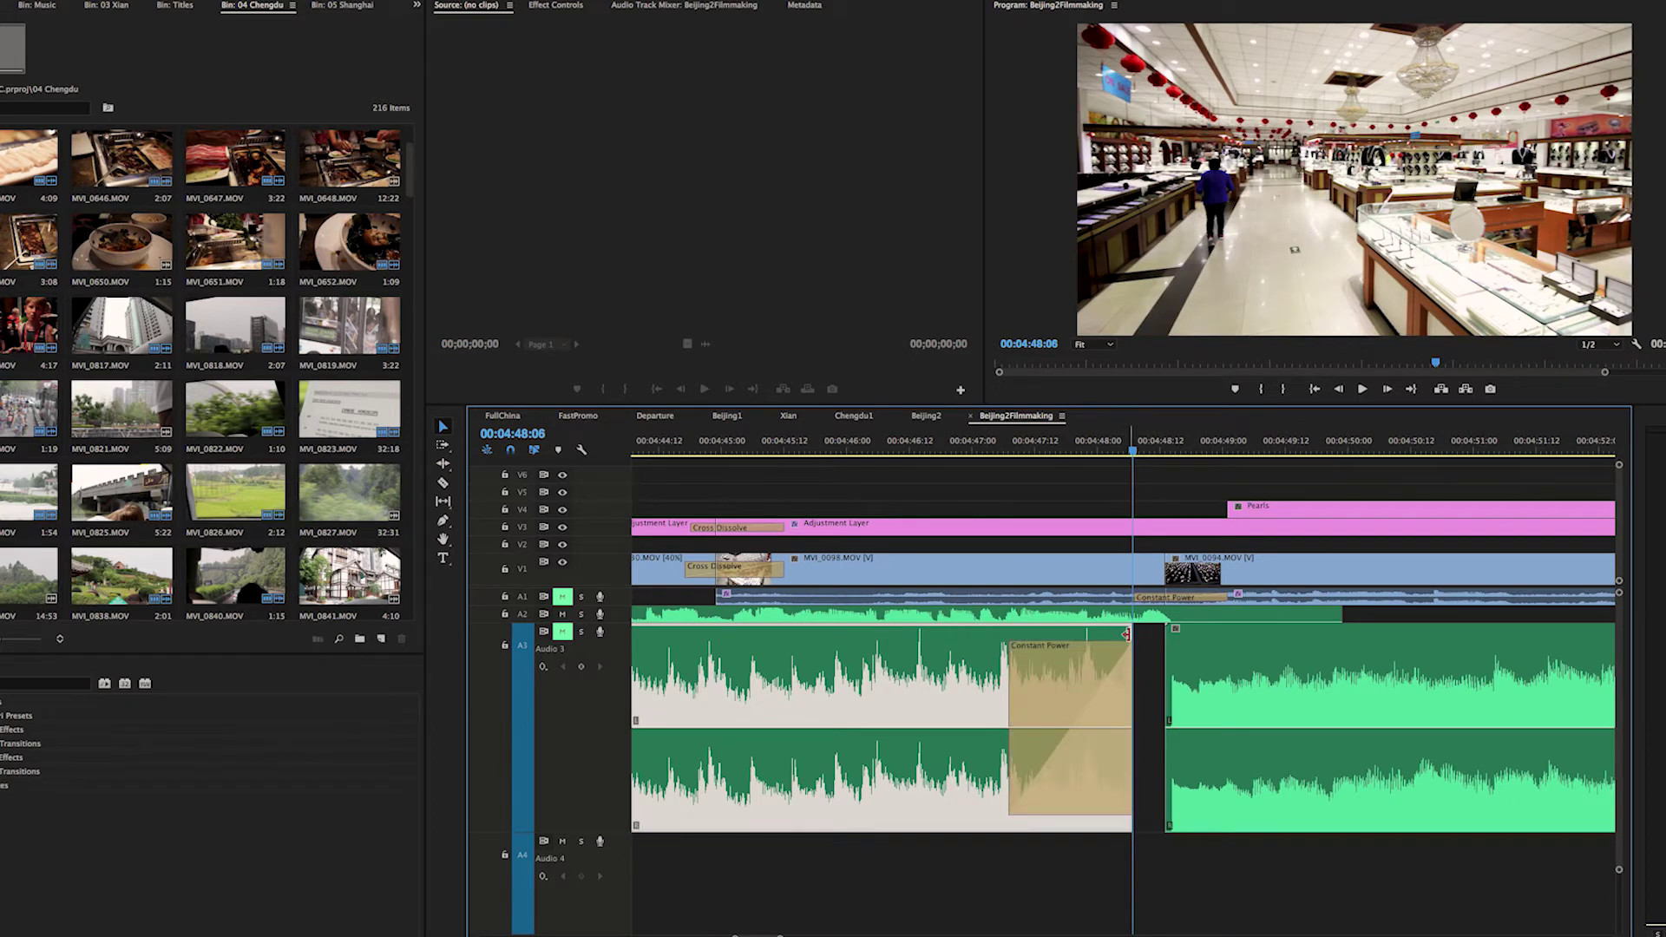
pyautogui.moveTo(1125, 634); pyautogui.dragTo(1035, 639)
pyautogui.press('-')
# - Unmute A1 and A3 and play back the change between the two songs from about 00:04:44
pyautogui.click(1006, 442)
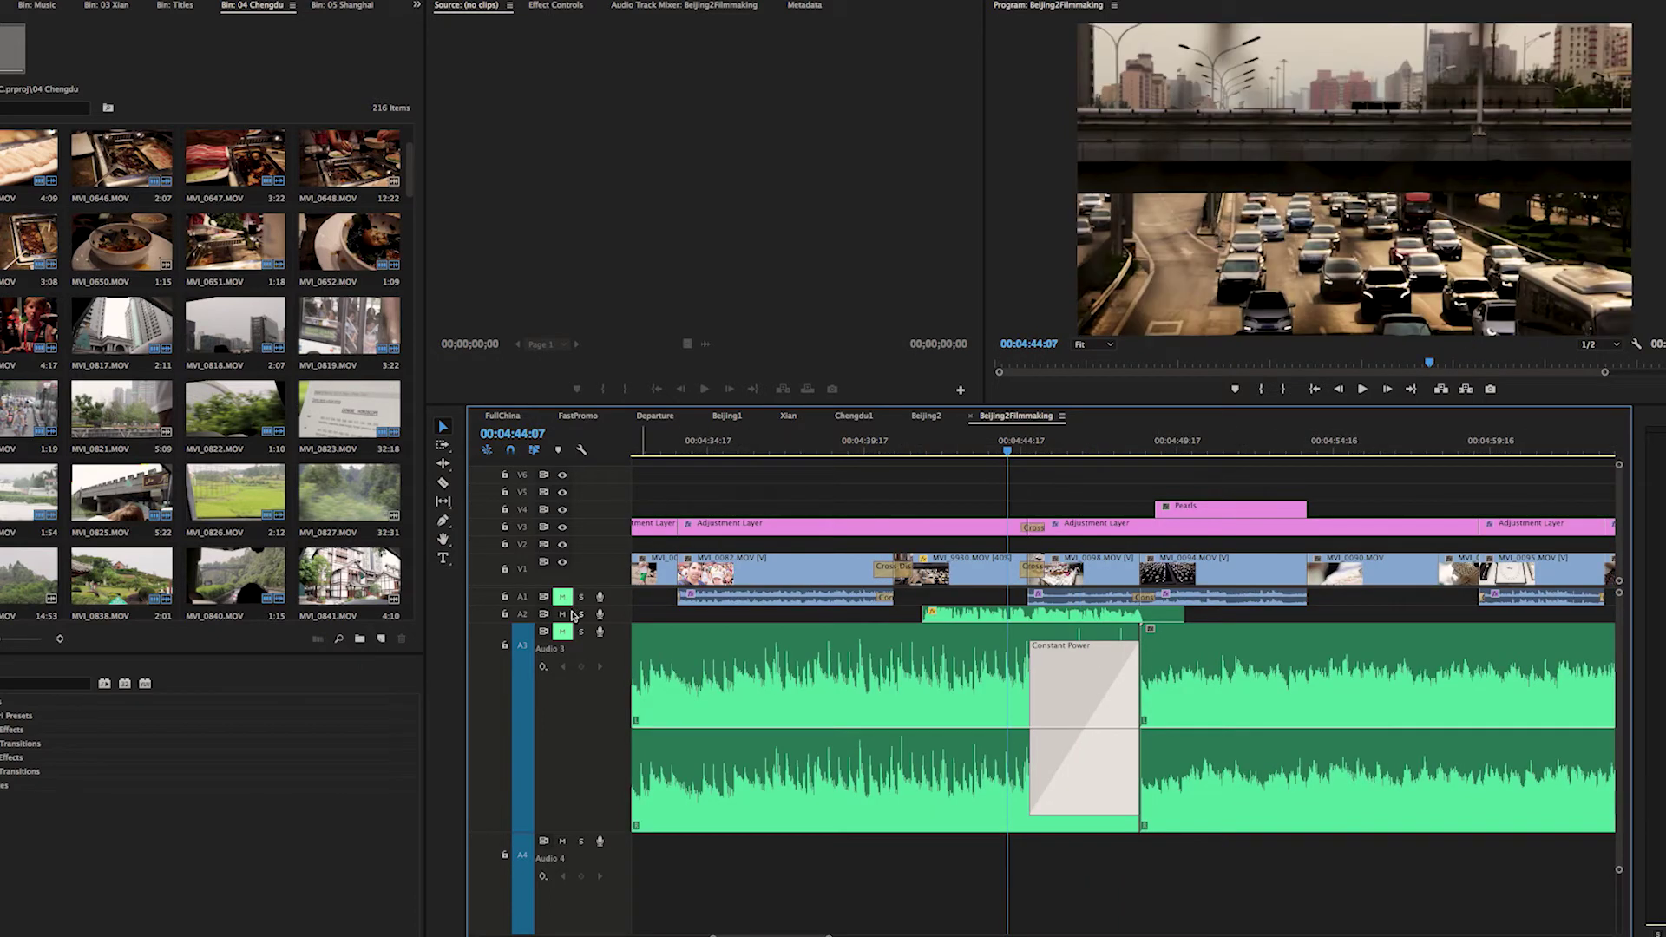
pyautogui.click(564, 597)
pyautogui.click(562, 632)
pyautogui.press('space')
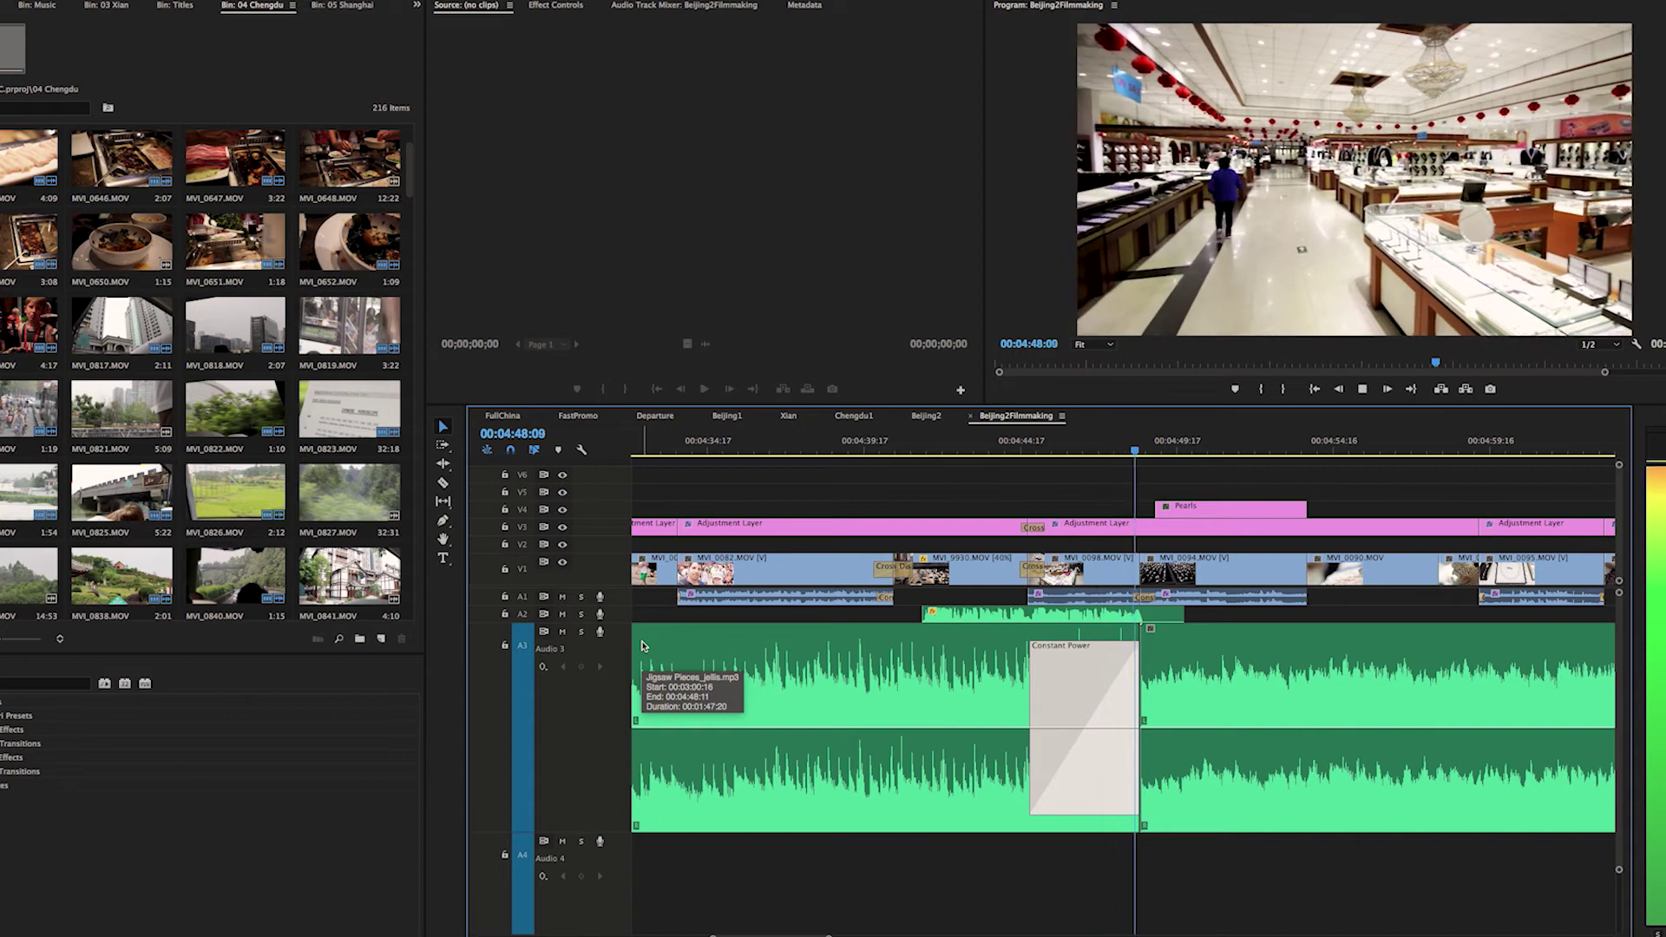
pyautogui.press('space')
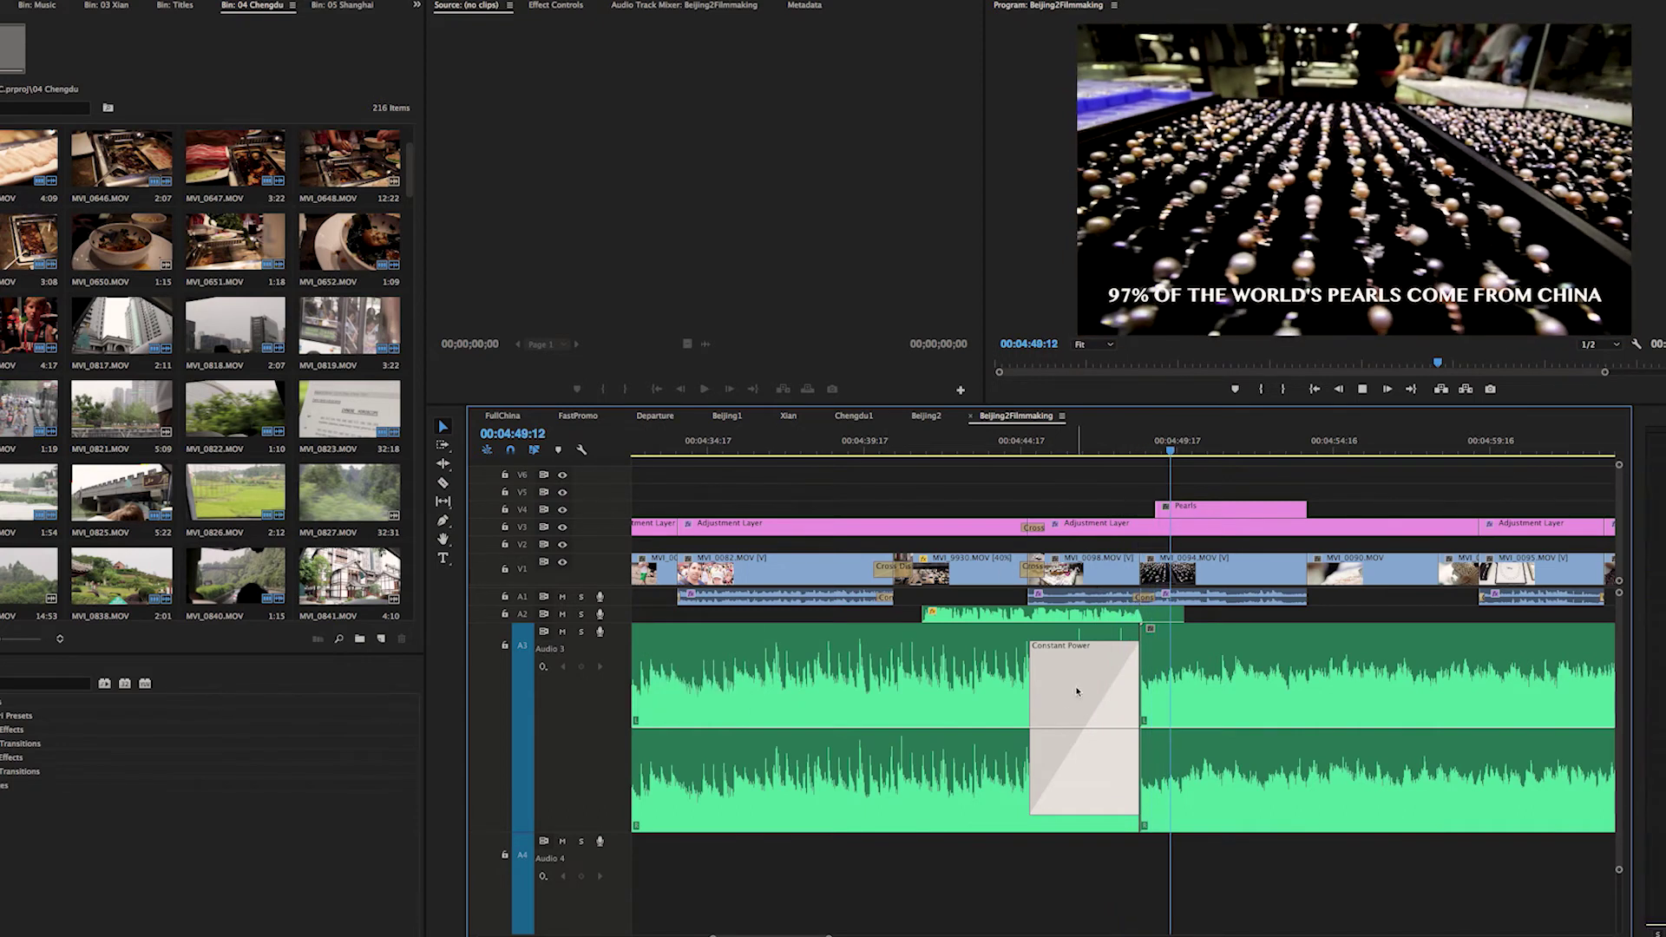
# - Go to the start of the overlapping song on A4 near 00:06:34 and mute A1, A2 and A3
pyautogui.press('-')
pyautogui.press('-')
pyautogui.press('-')
pyautogui.press('-')
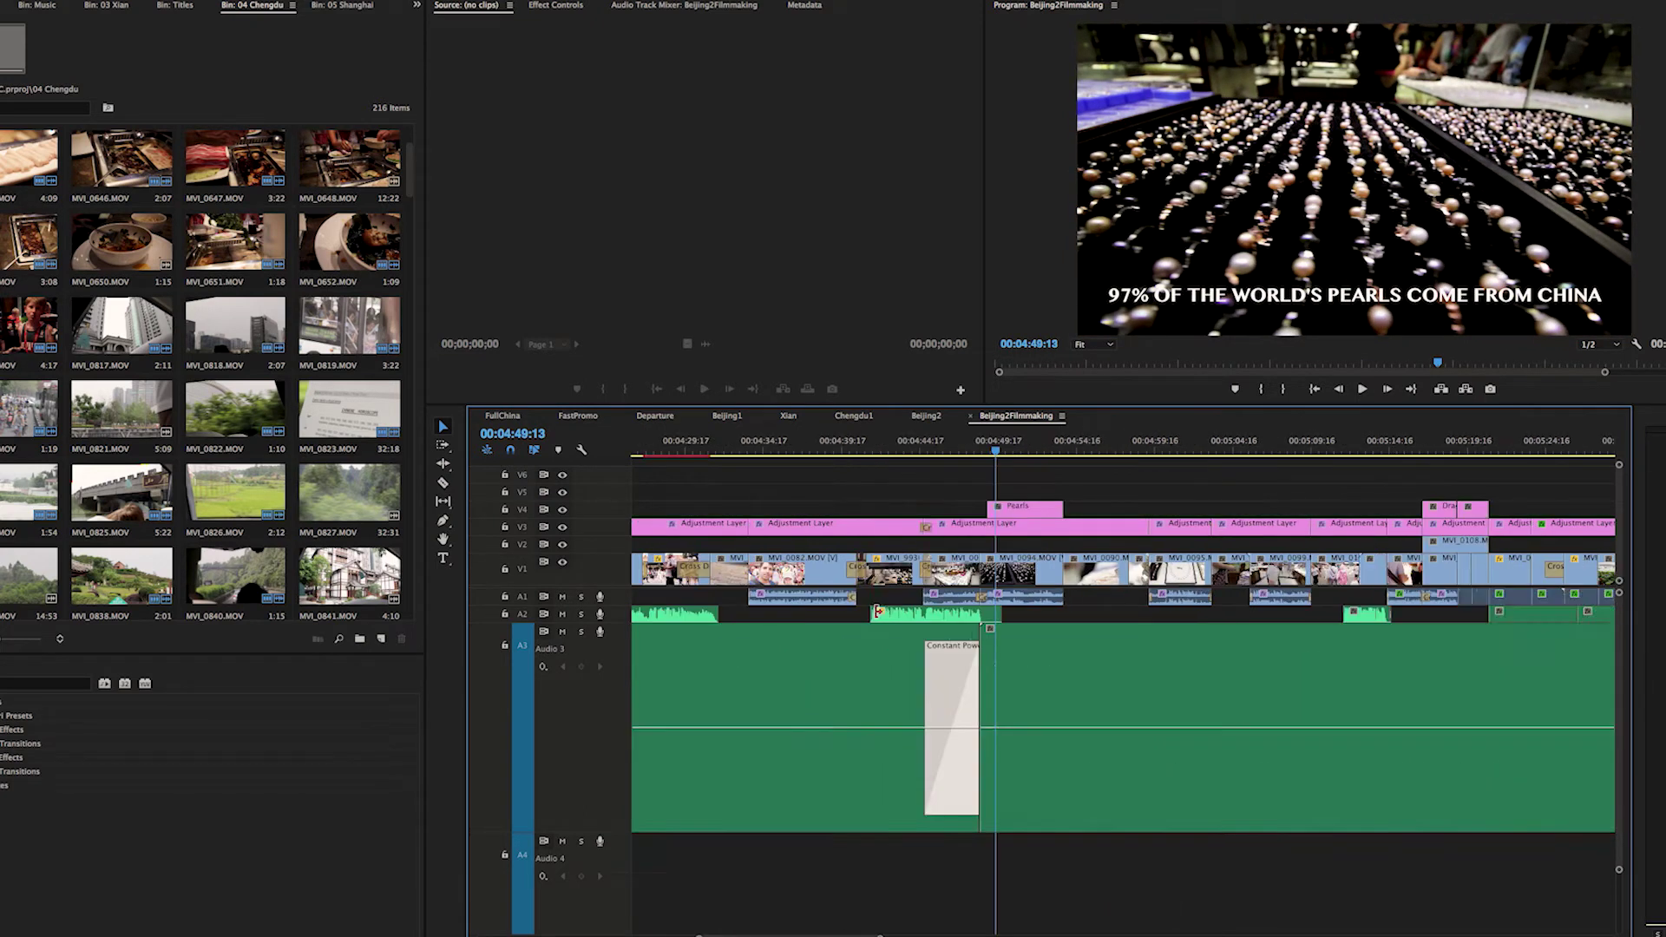
pyautogui.scroll(-3, 978, 688)
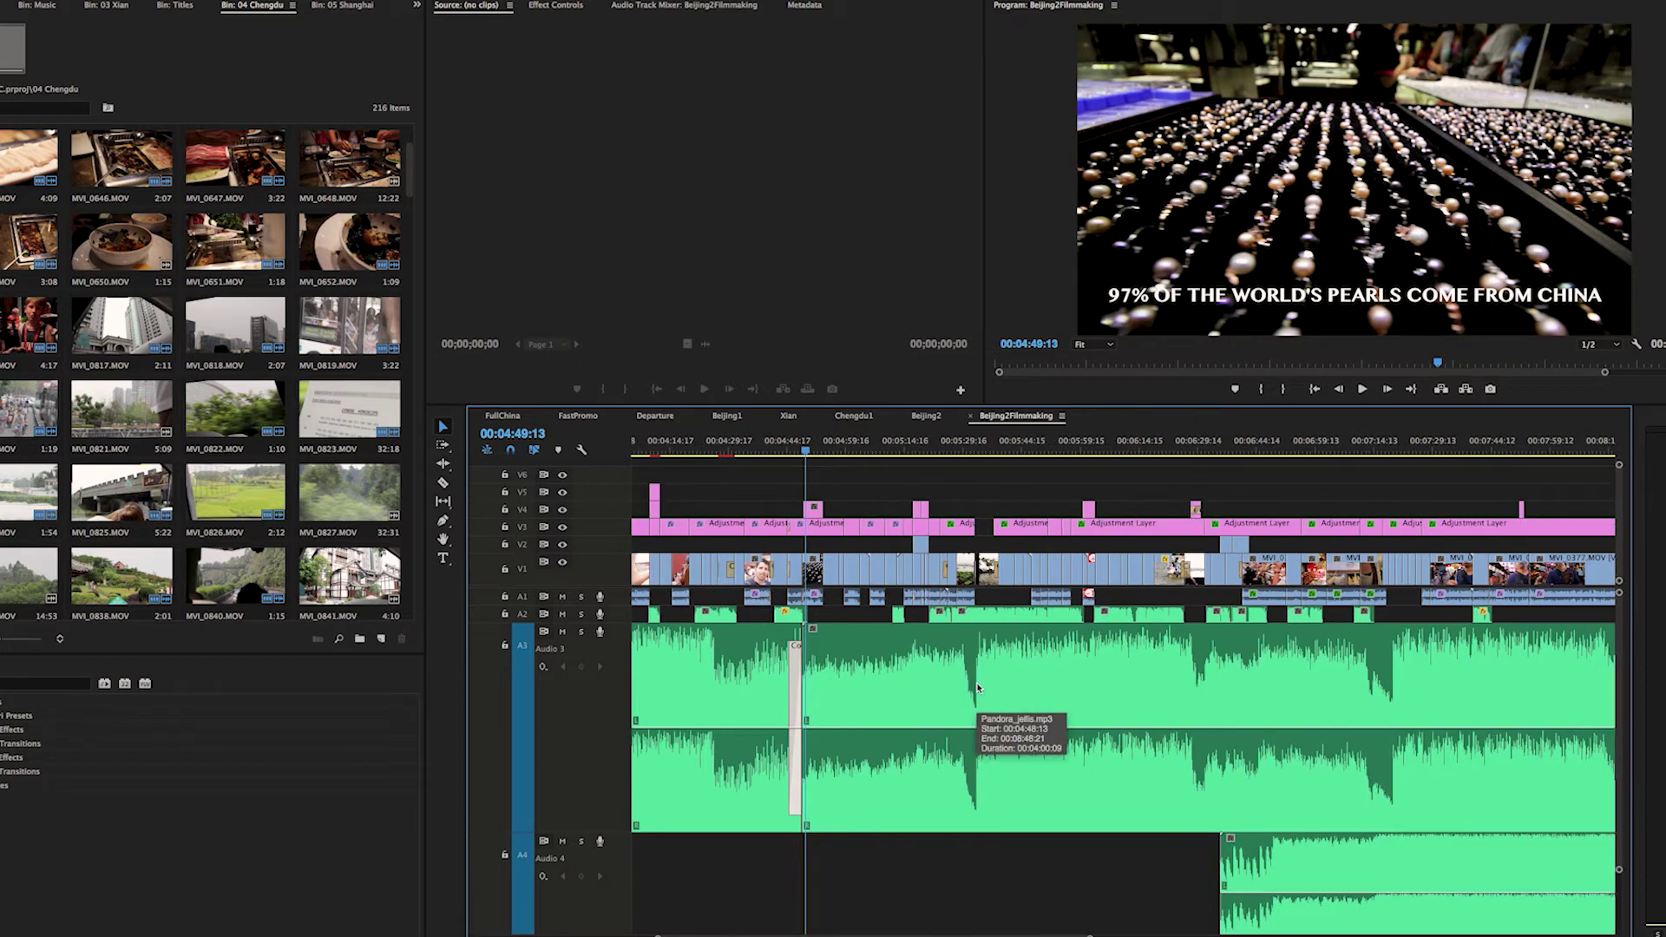
pyautogui.scroll(-2, 978, 688)
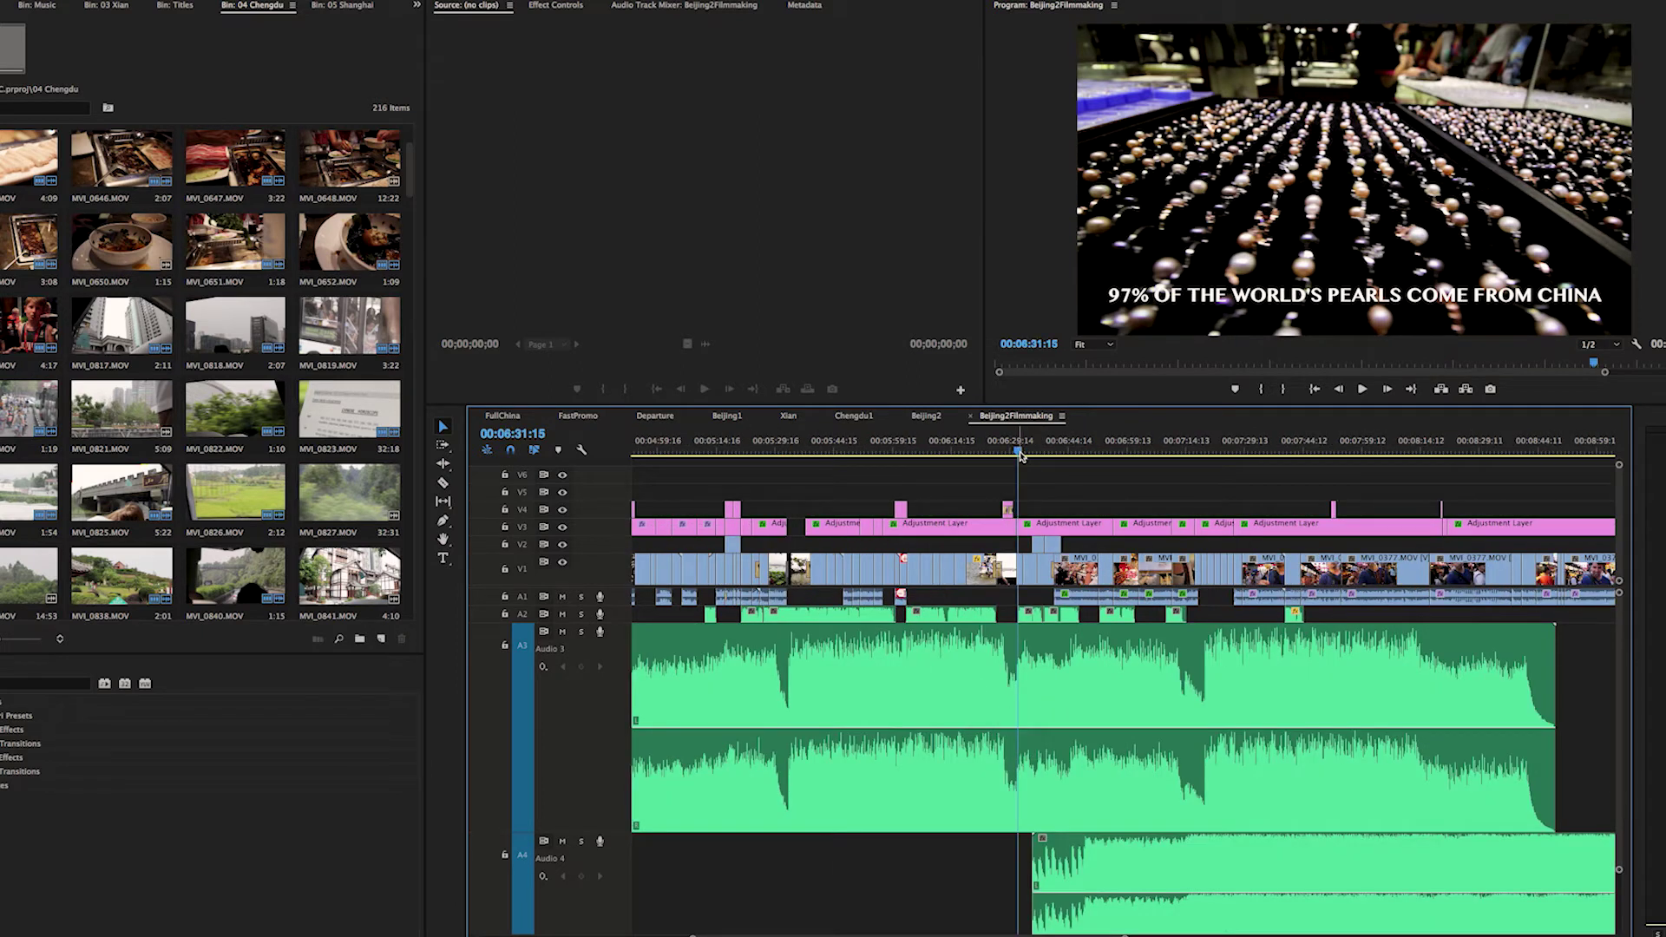
pyautogui.press('=')
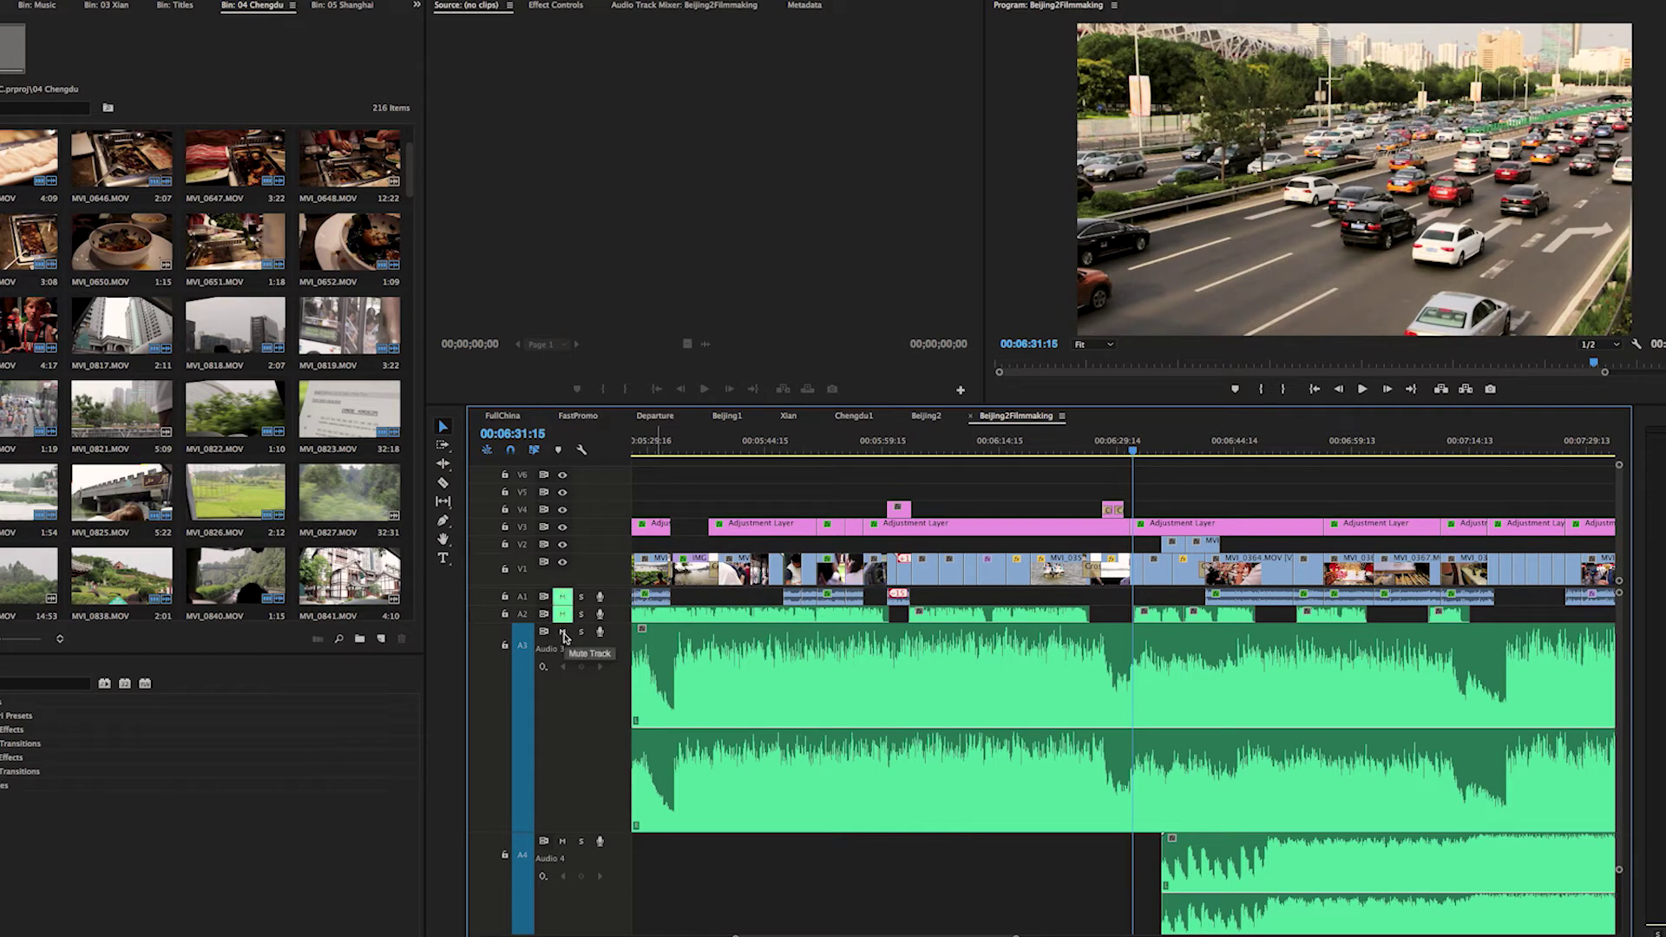
pyautogui.press('=')
pyautogui.press('=')
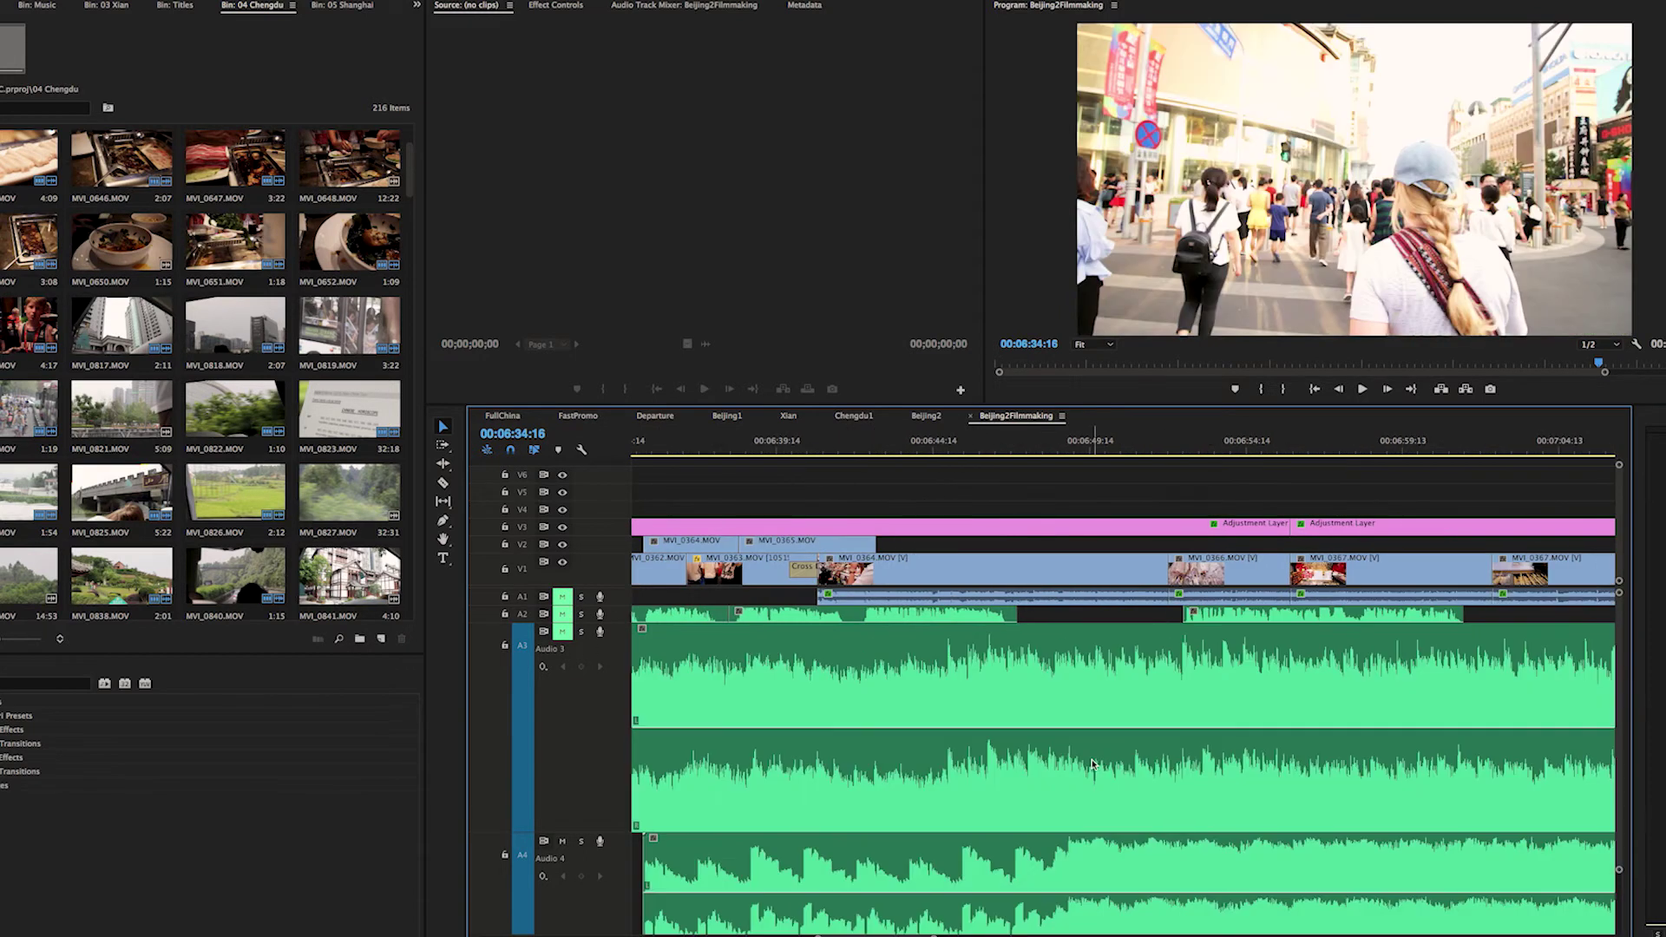
# - Play back the A4 song's intro from 00:06:34:16 and its louder section from about 00:06:48
pyautogui.press('-')
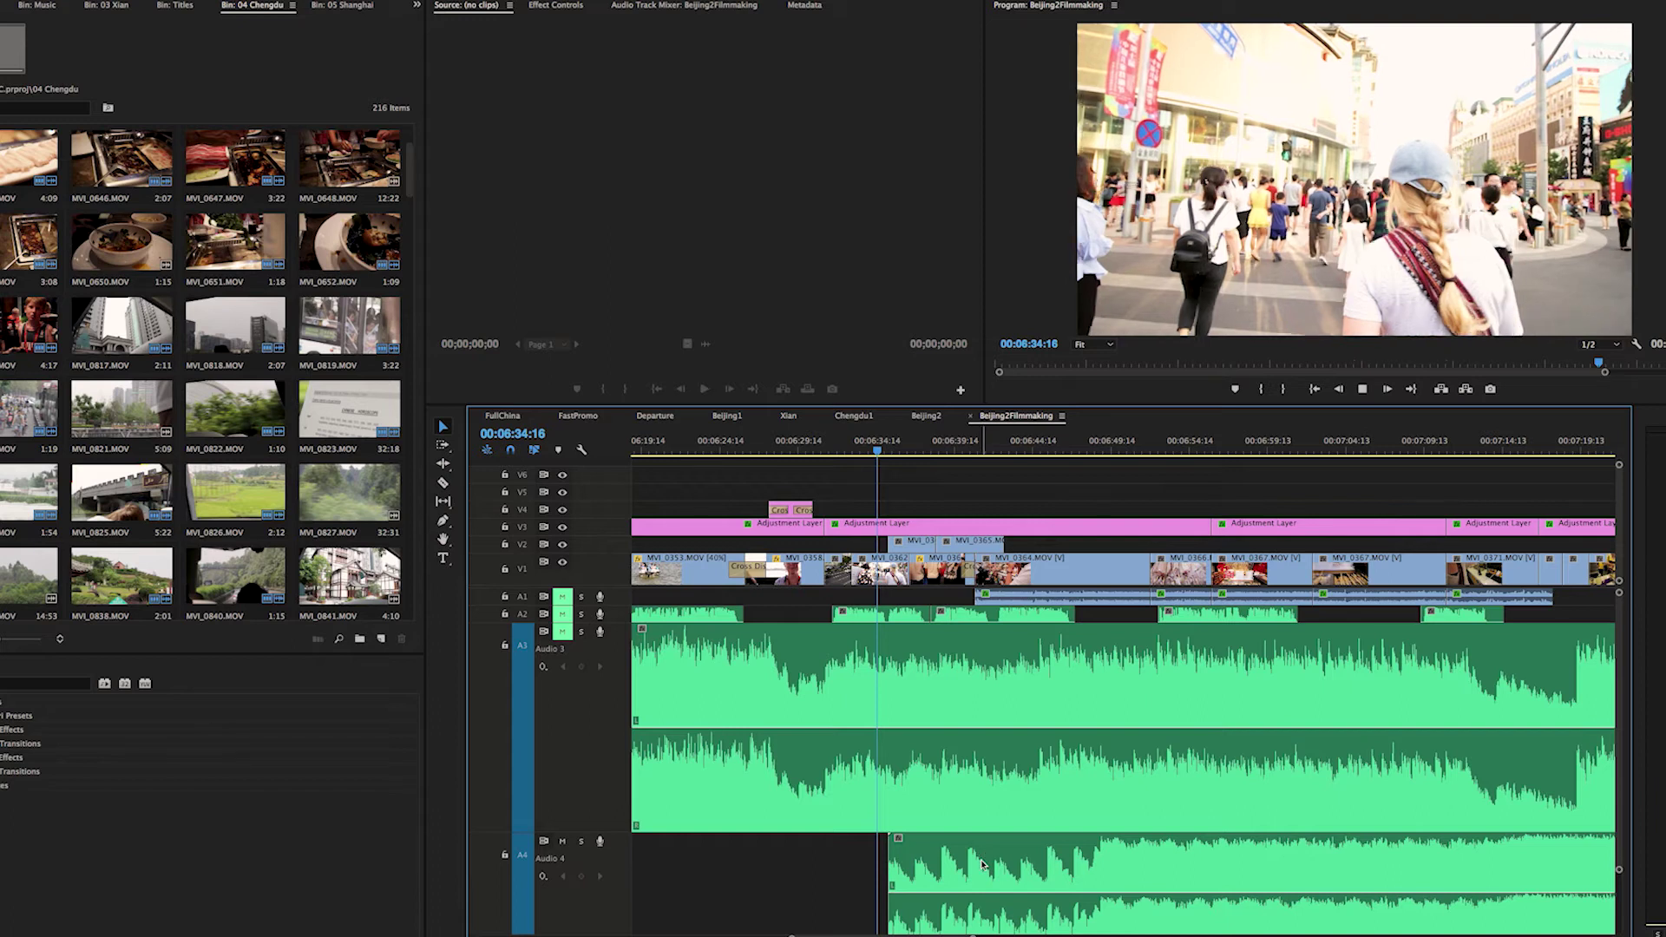
pyautogui.scroll(-2, 997, 859)
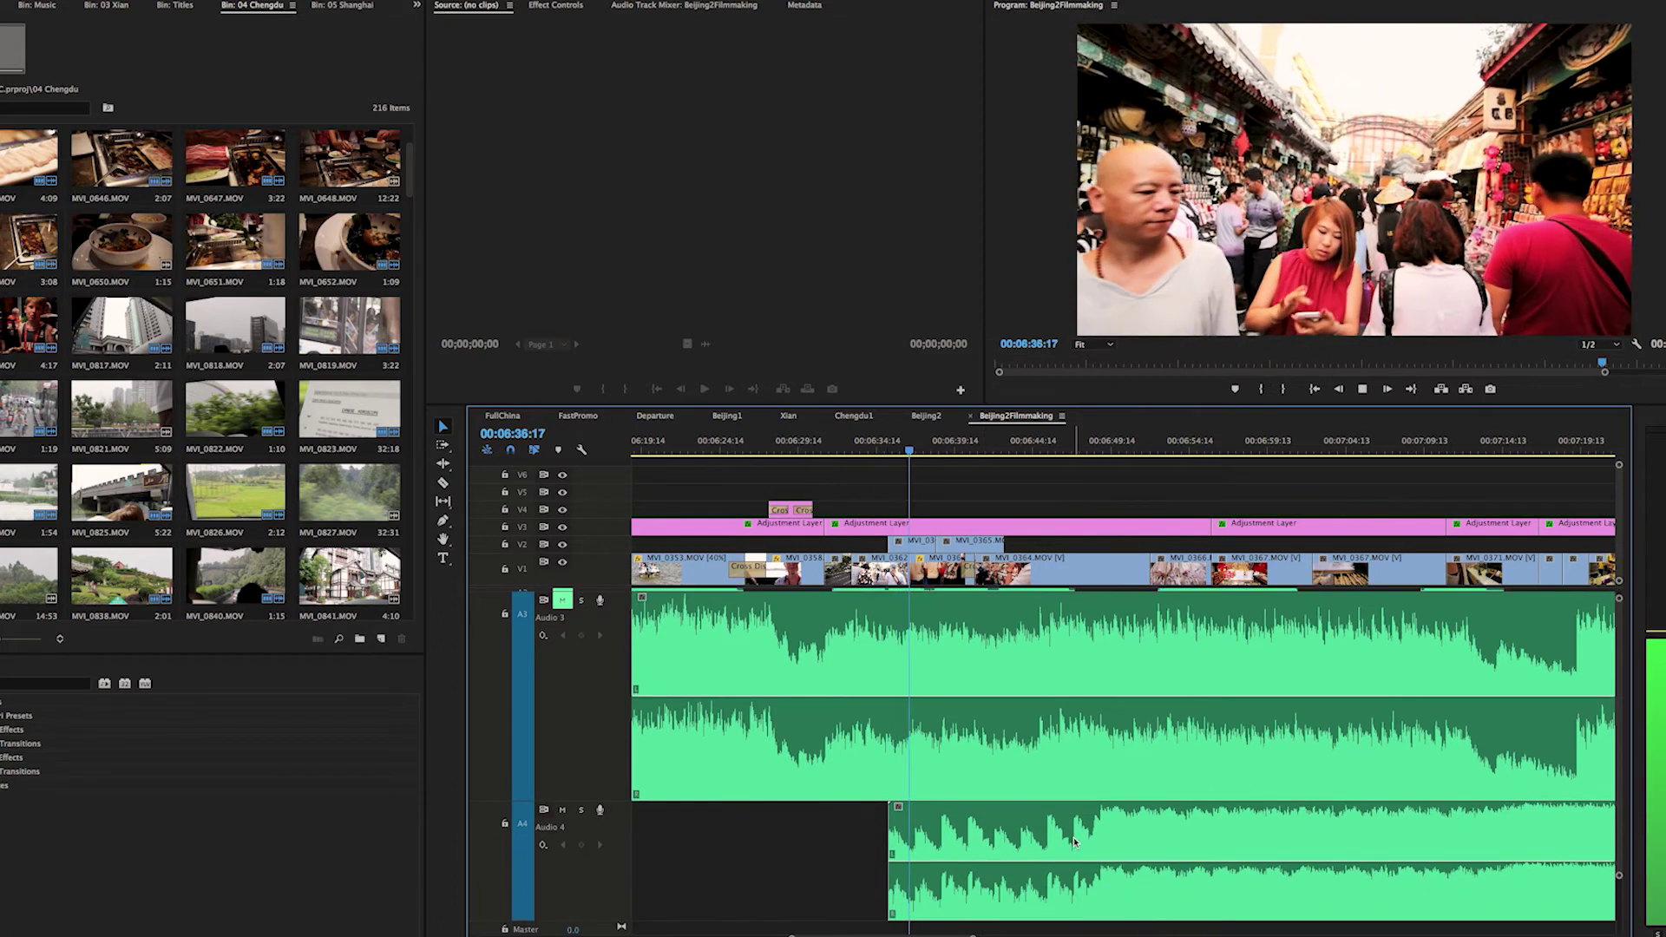
pyautogui.click(1086, 451)
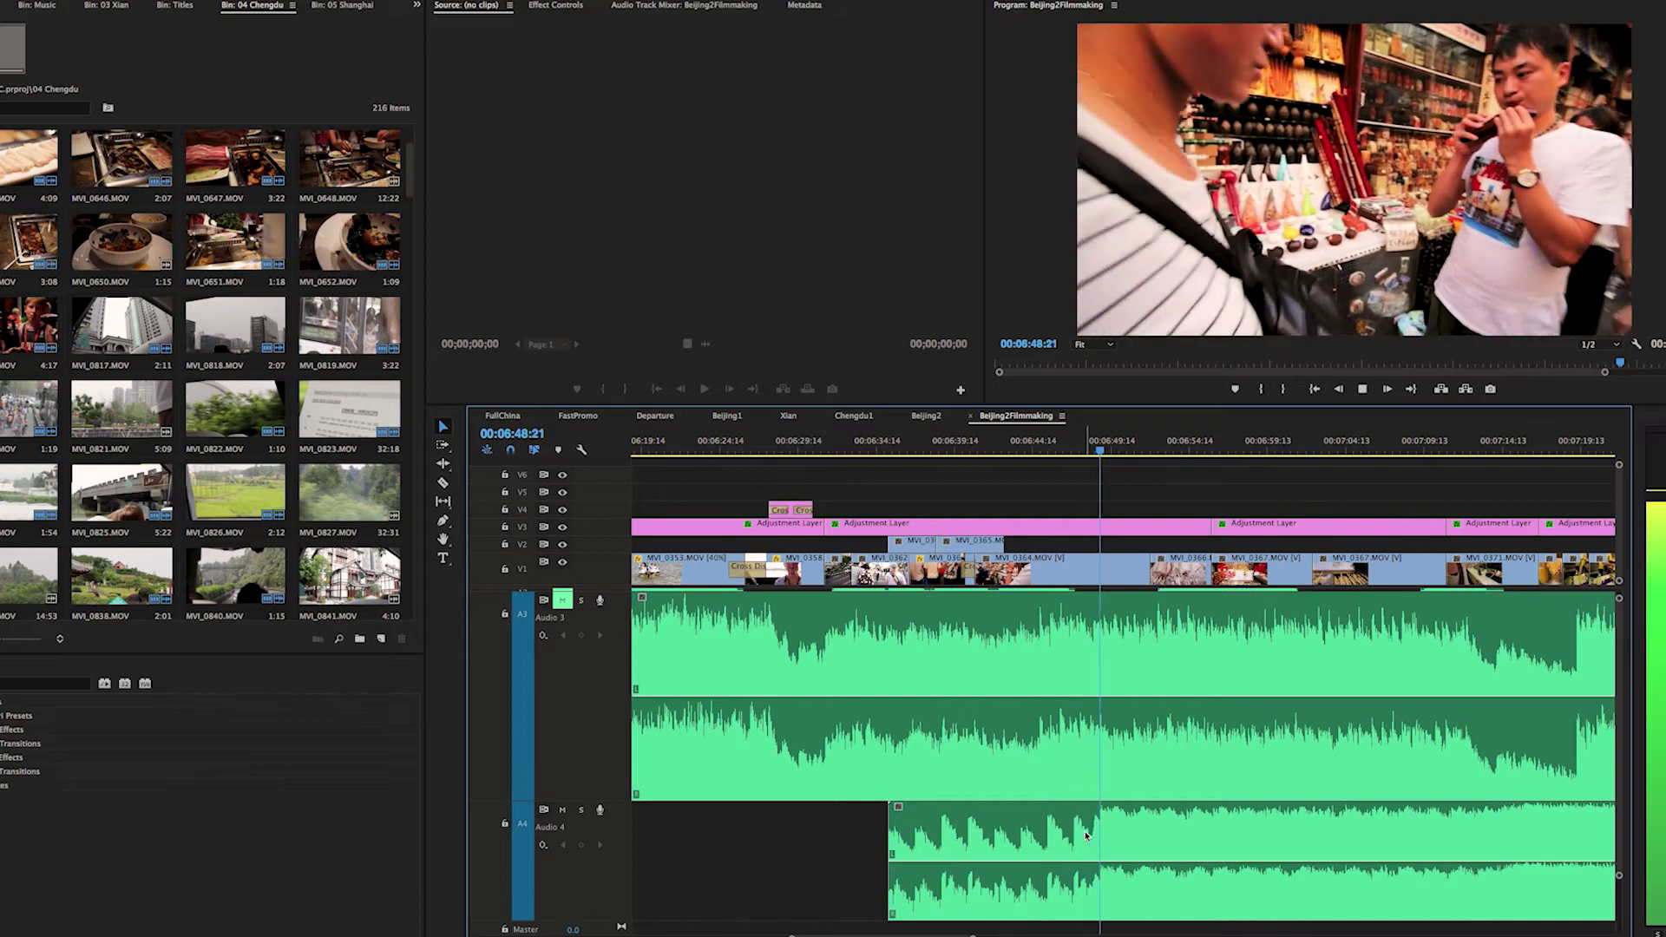
pyautogui.press('space')
# - Cut the A4 song at 00:06:48:22, exactly where its waveform jumps to the louder section
pyautogui.press('=')
pyautogui.press('=')
pyautogui.press('=')
pyautogui.press('=')
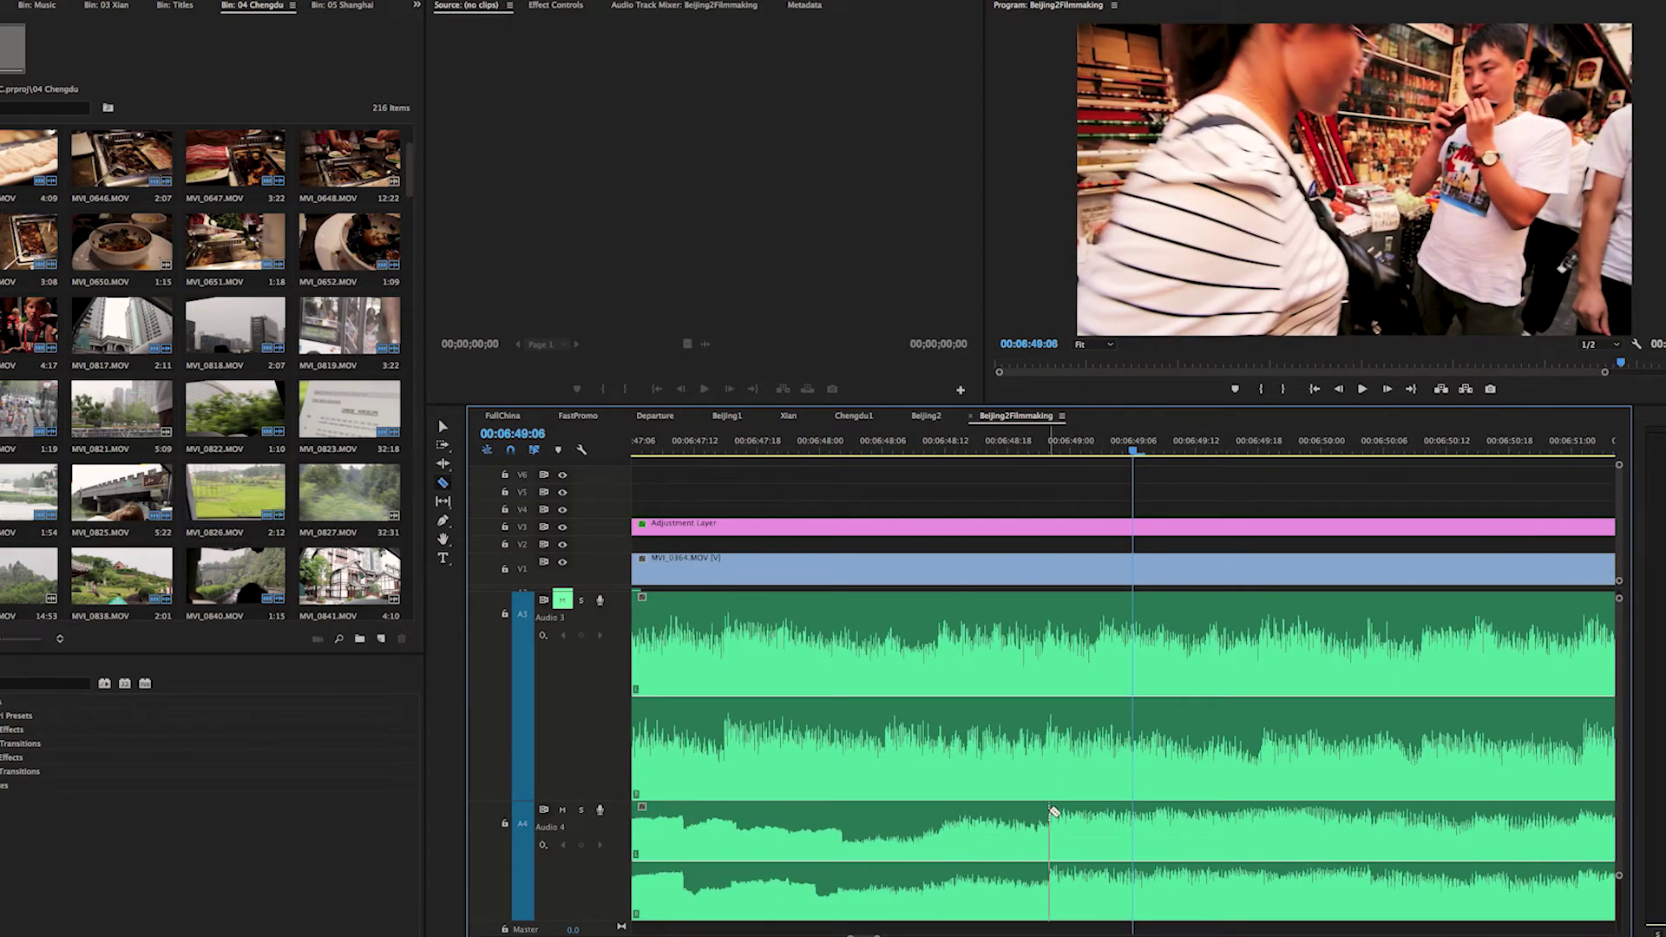
pyautogui.press('Left')
pyautogui.press('Left')
pyautogui.press('Left')
pyautogui.press('Left')
pyautogui.press('Left')
pyautogui.press('Left')
pyautogui.moveTo(1018, 442); pyautogui.dragTo(1041, 445)
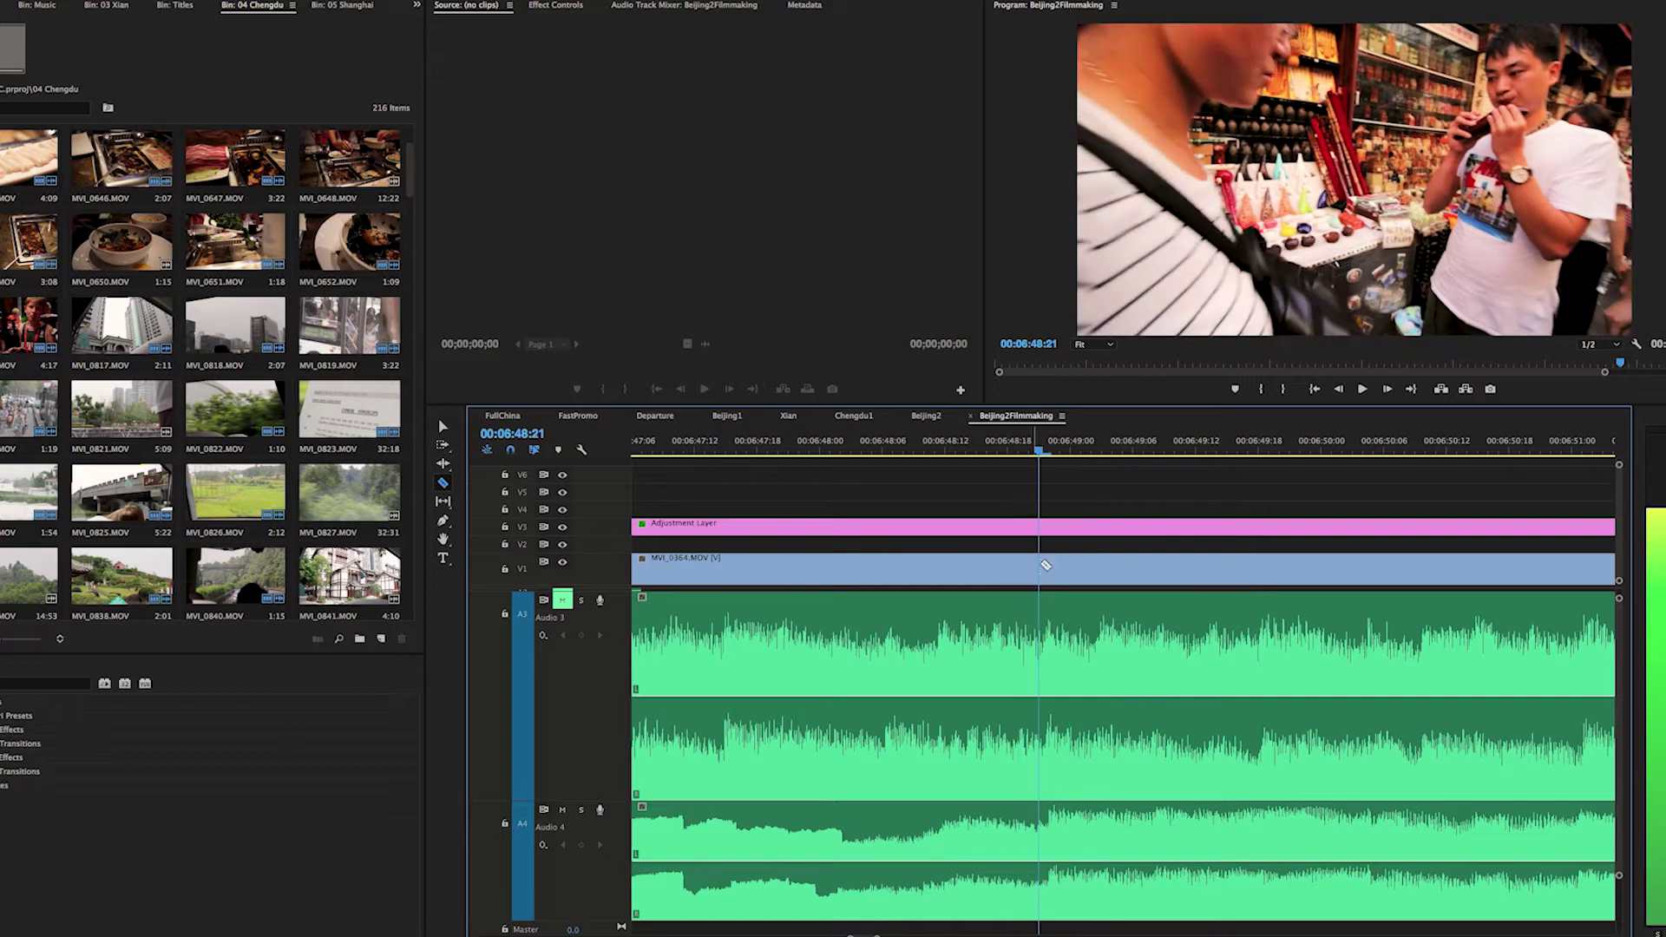
pyautogui.press('Right')
pyautogui.click(1050, 808)
# - Delete the quiet intro piece of the A4 song before the cut
pyautogui.press('v')
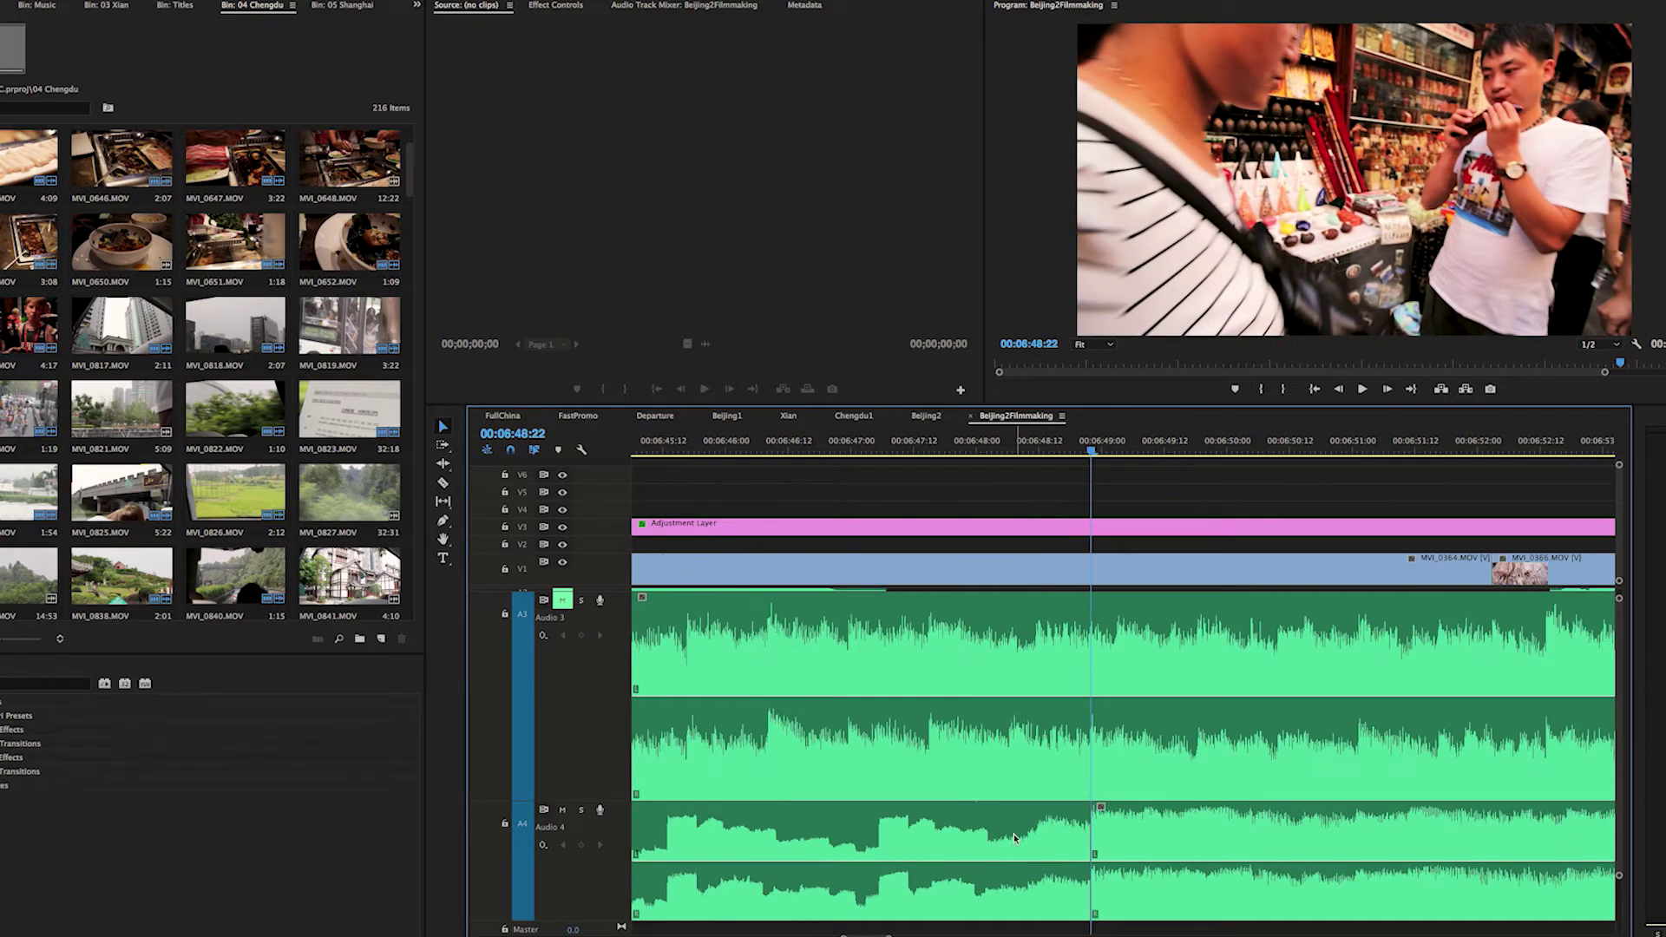
pyautogui.press('-')
pyautogui.click(1013, 838)
pyautogui.press('-')
pyautogui.press('Delete')
pyautogui.press('-')
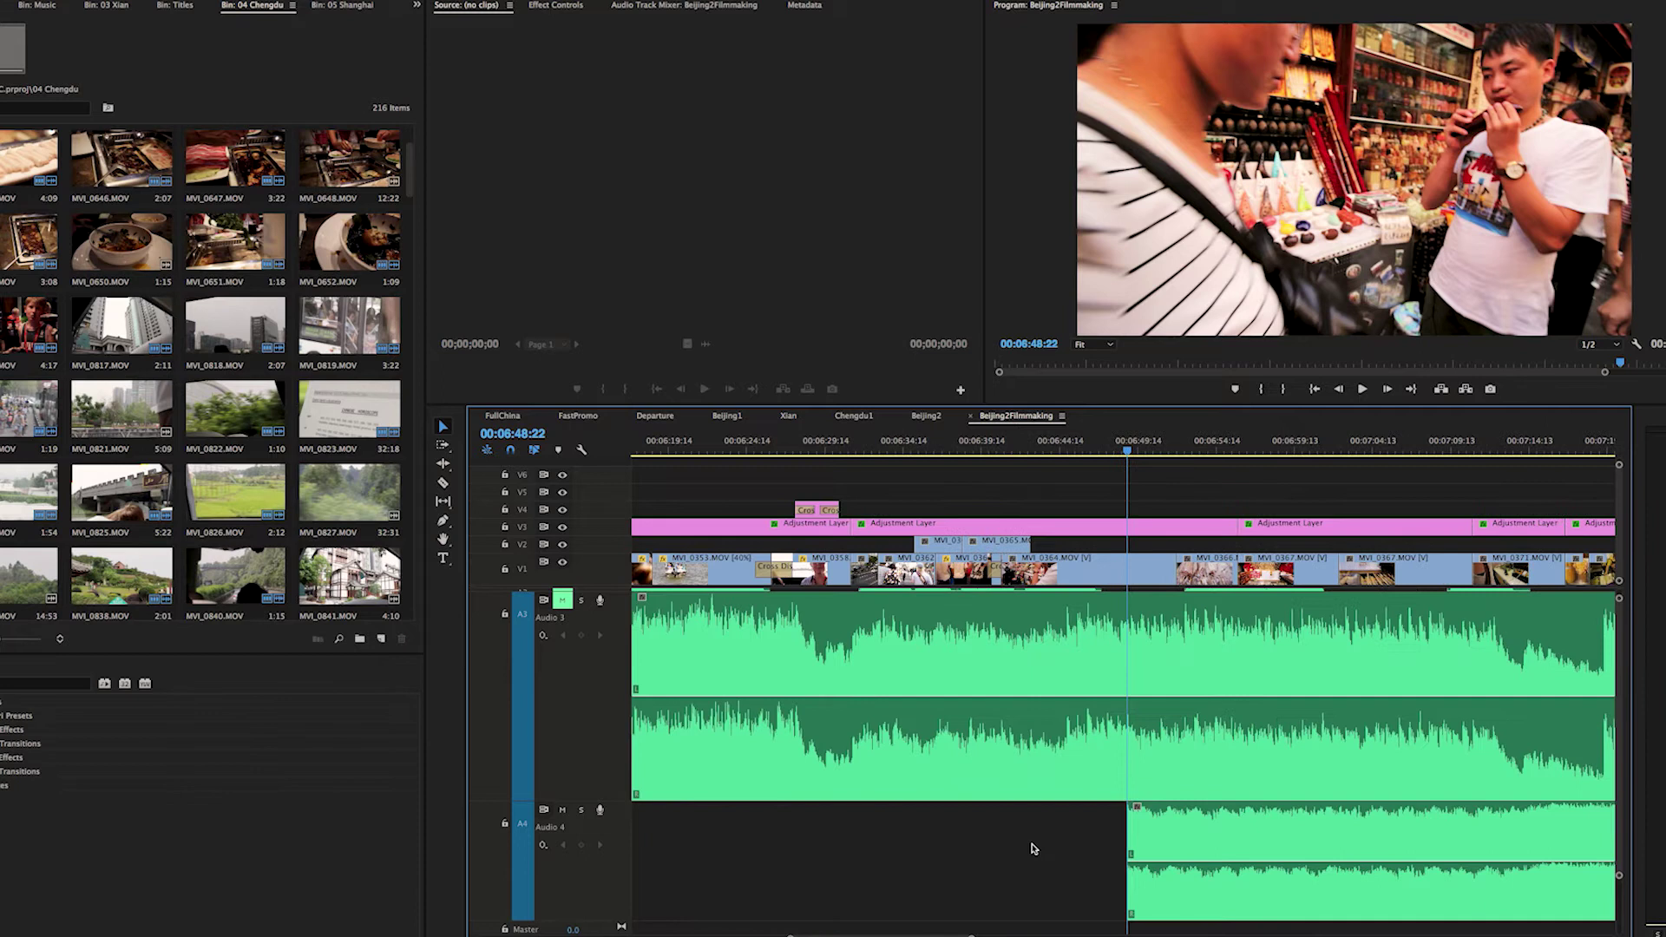
# - Move the remaining A4 song earlier to start at about 00:06:33 and play back its beginning
pyautogui.moveTo(1174, 819); pyautogui.dragTo(936, 822)
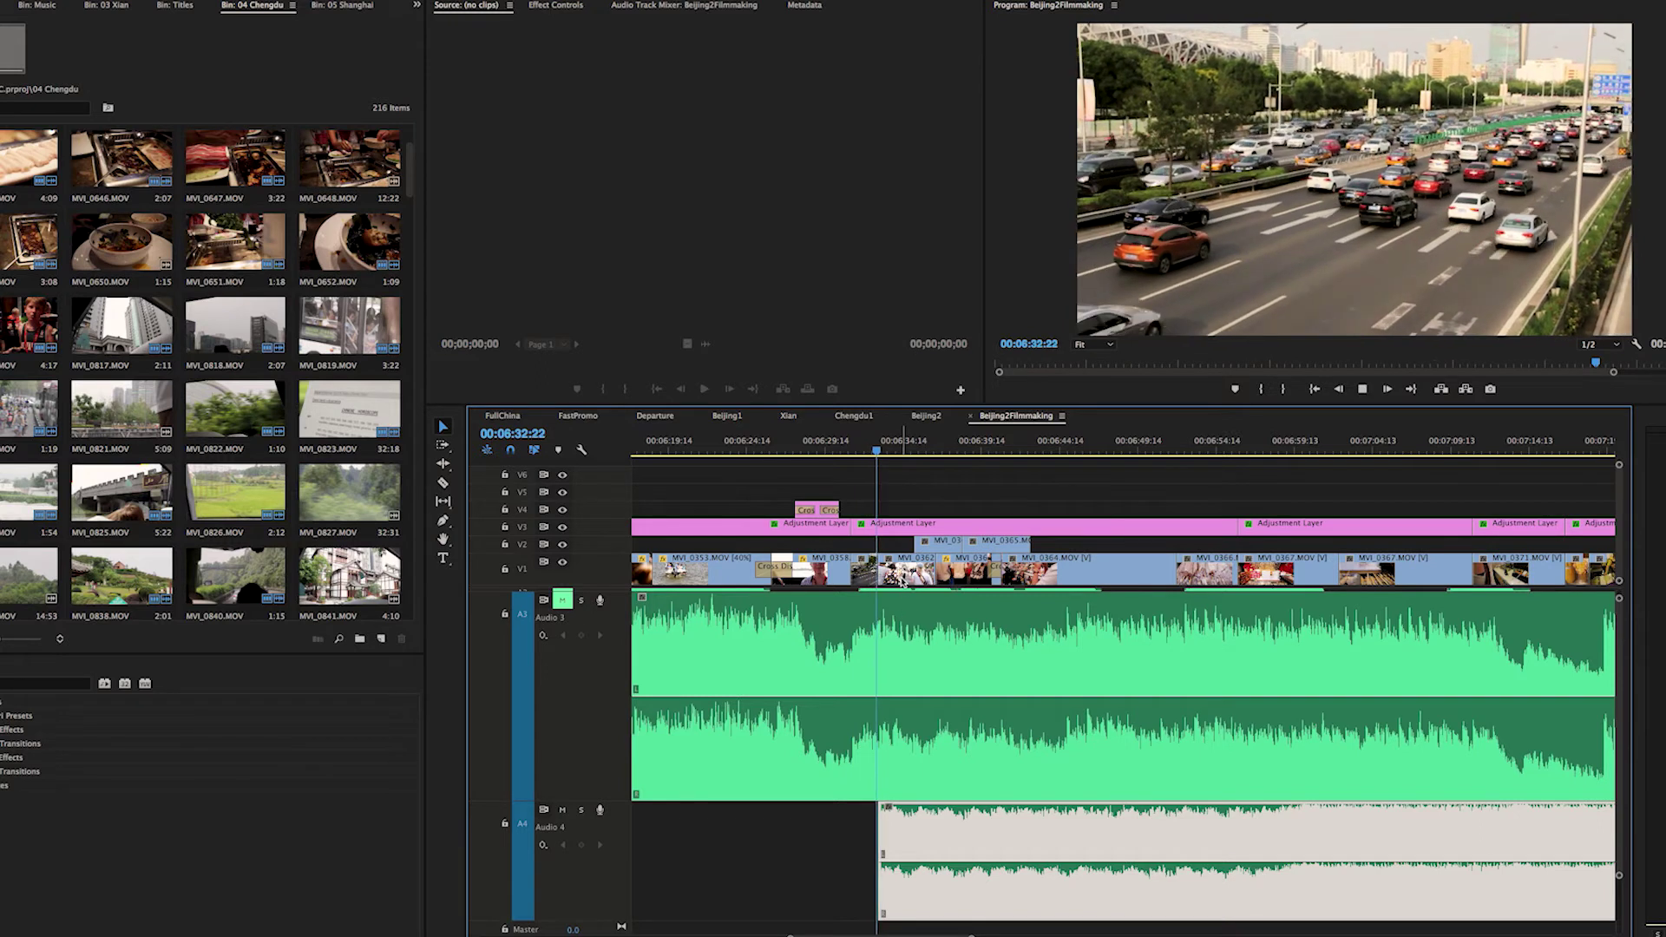
pyautogui.press('space')
pyautogui.press('=')
pyautogui.press('=')
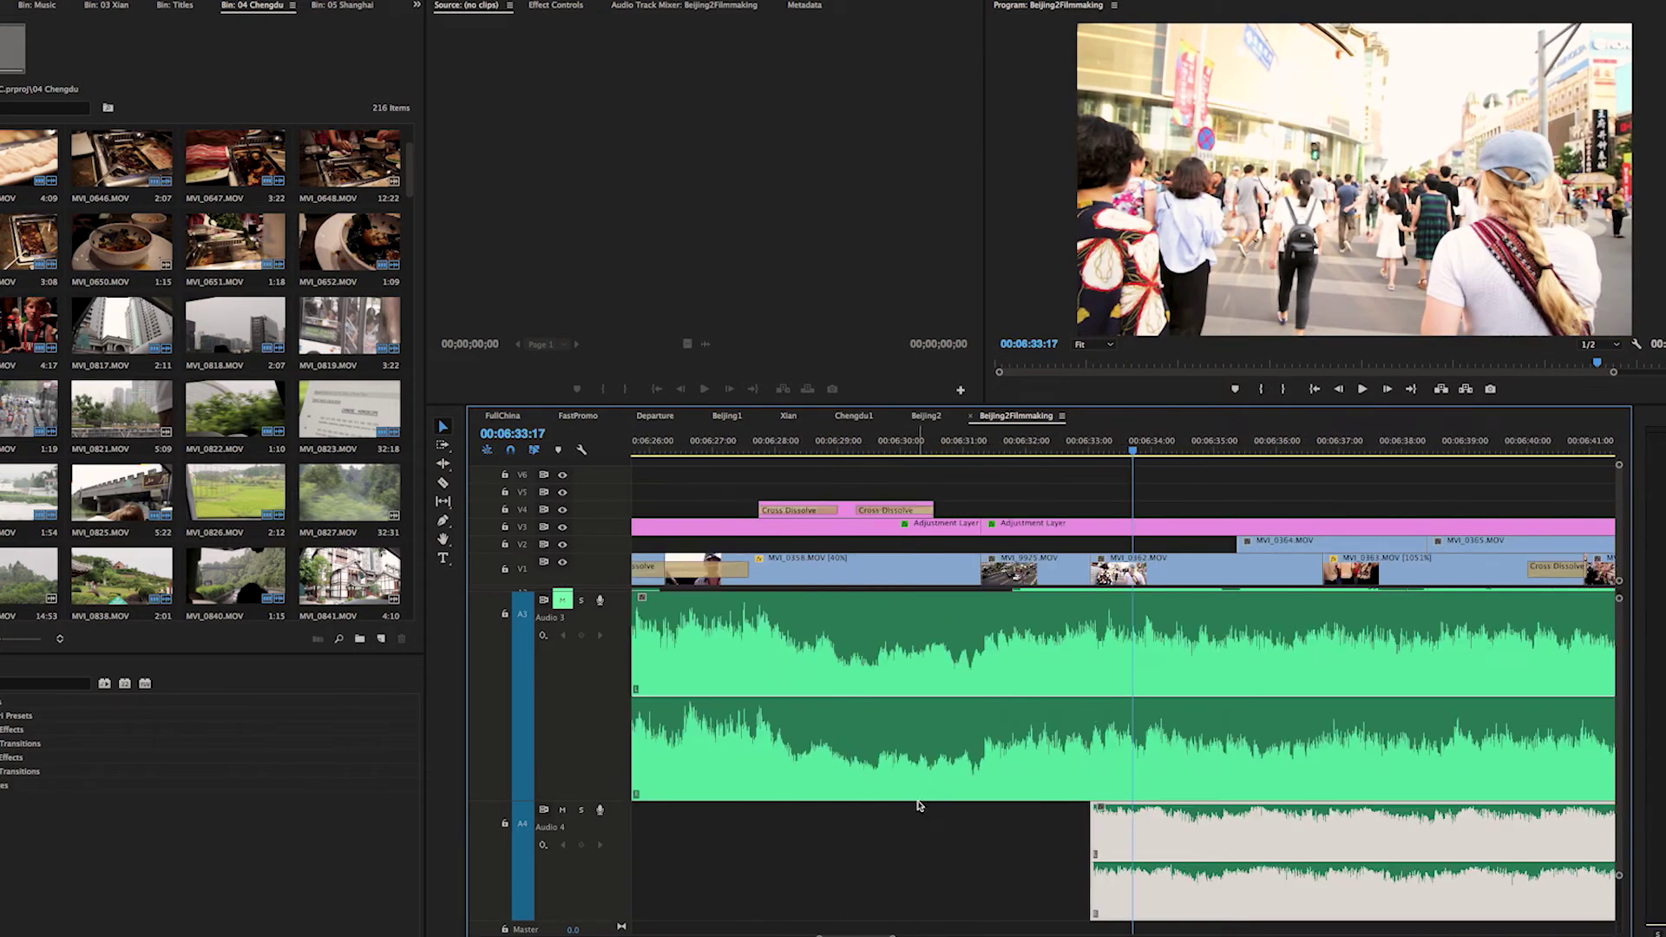
# - Extend the start of the A4 clip about 1.5 seconds earlier and play back its new opening
pyautogui.hscroll(-5, 919, 794)
pyautogui.moveTo(1408, 825); pyautogui.dragTo(1313, 825)
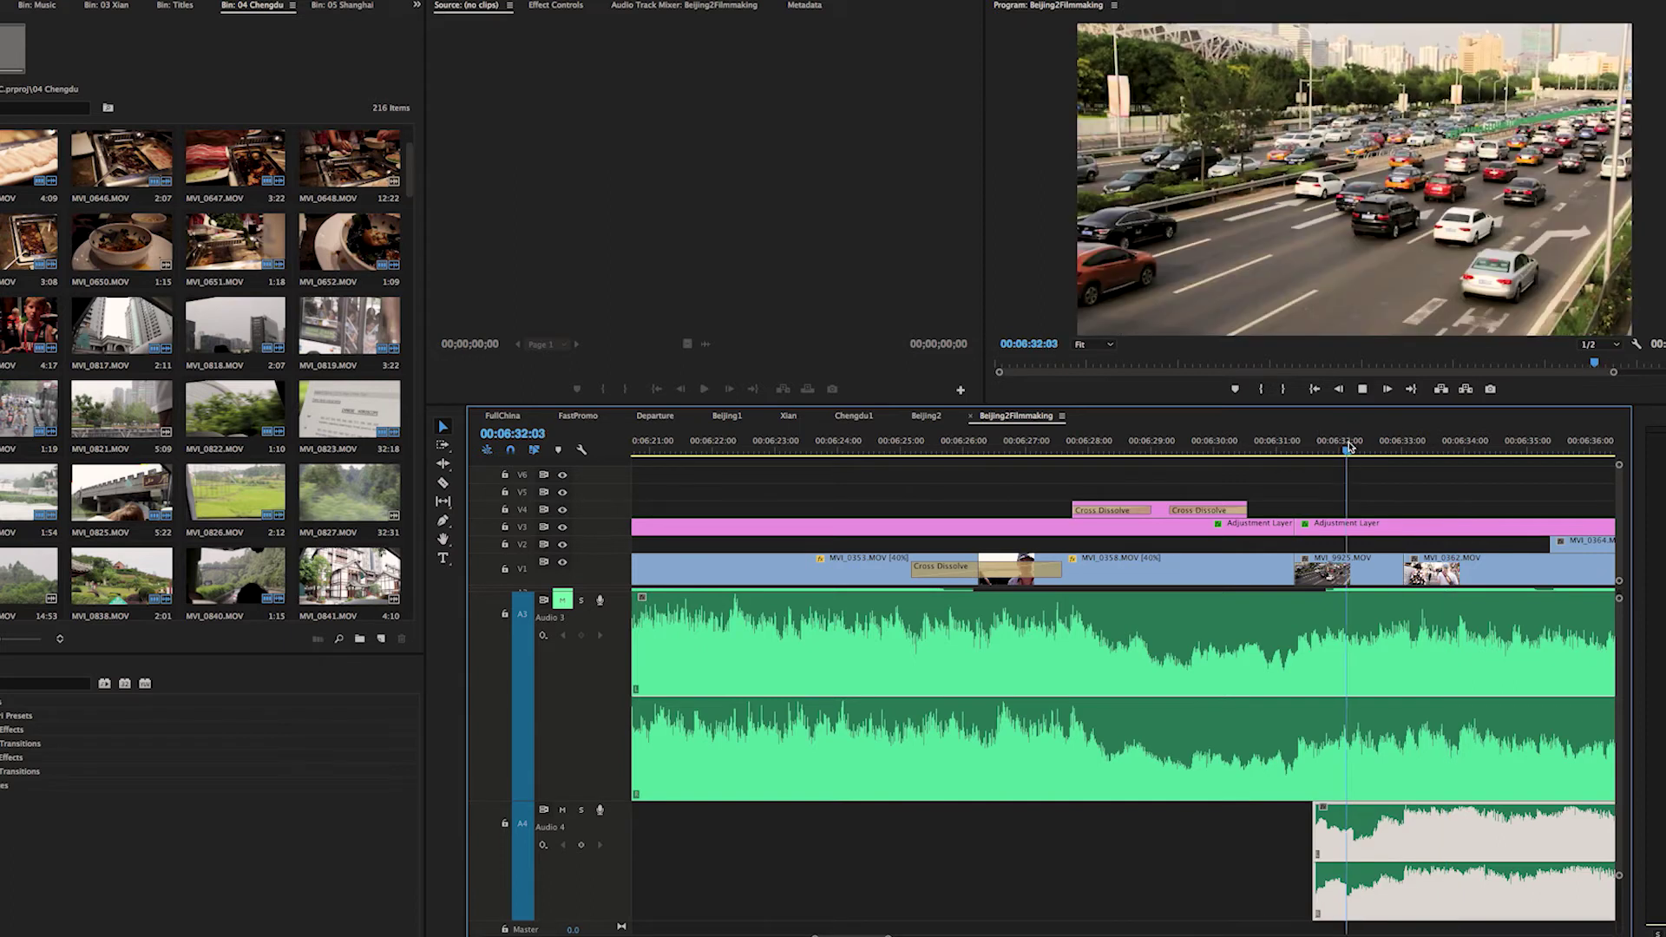
pyautogui.press('space')
pyautogui.press('space')
pyautogui.press('-')
pyautogui.press('-')
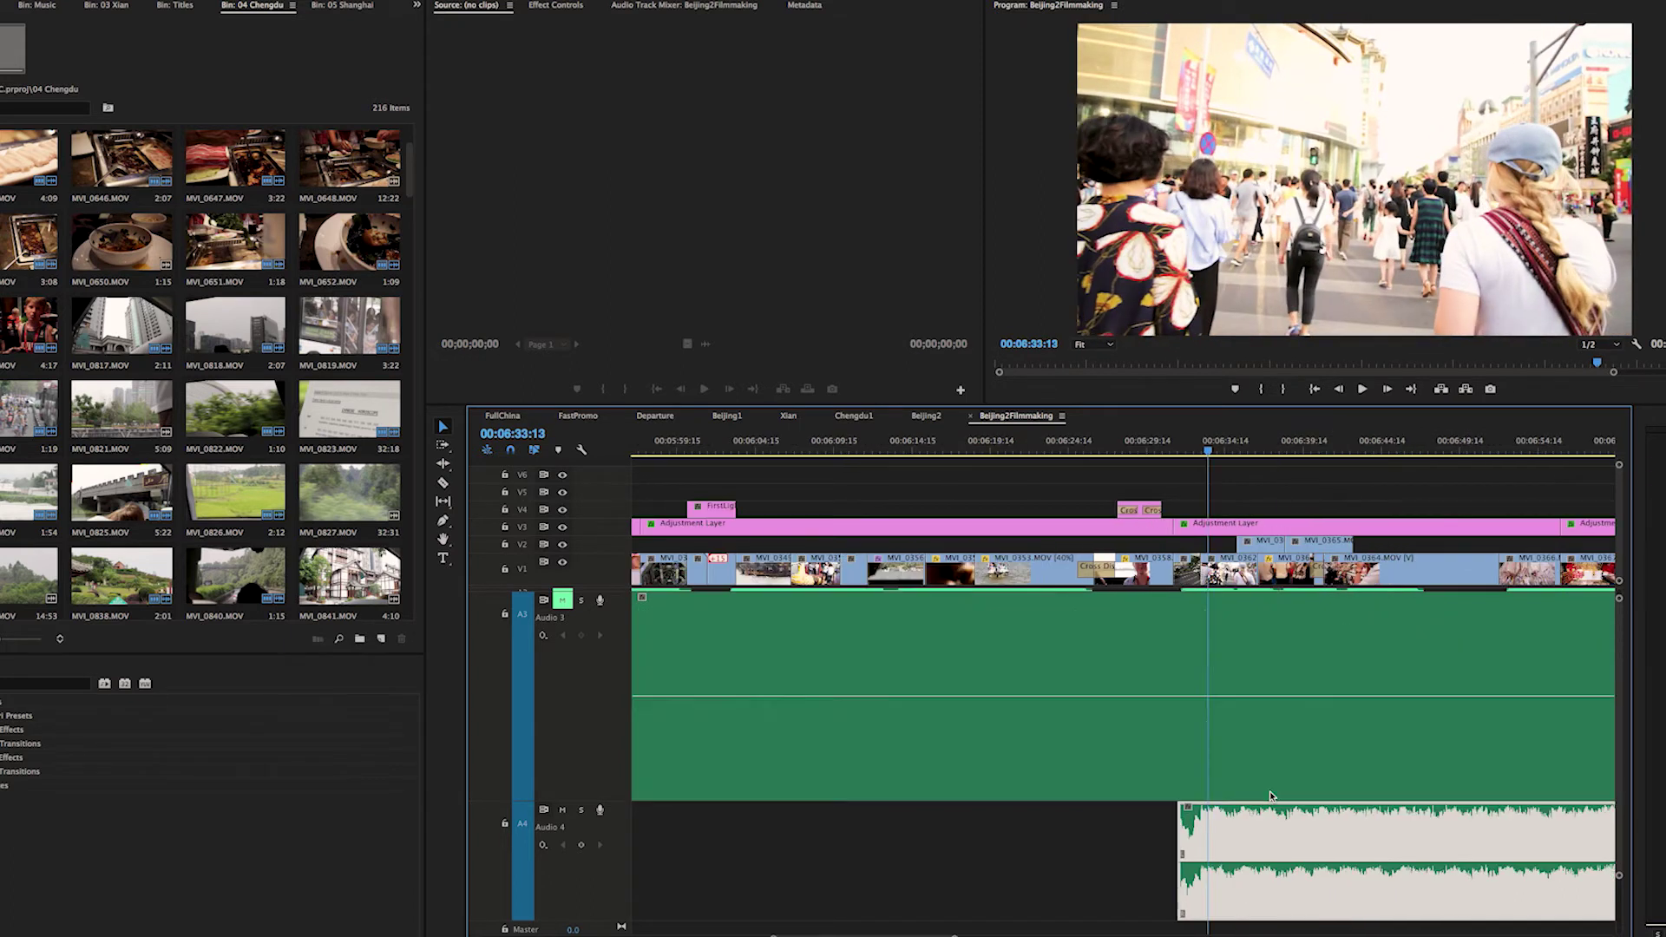
pyautogui.press('-')
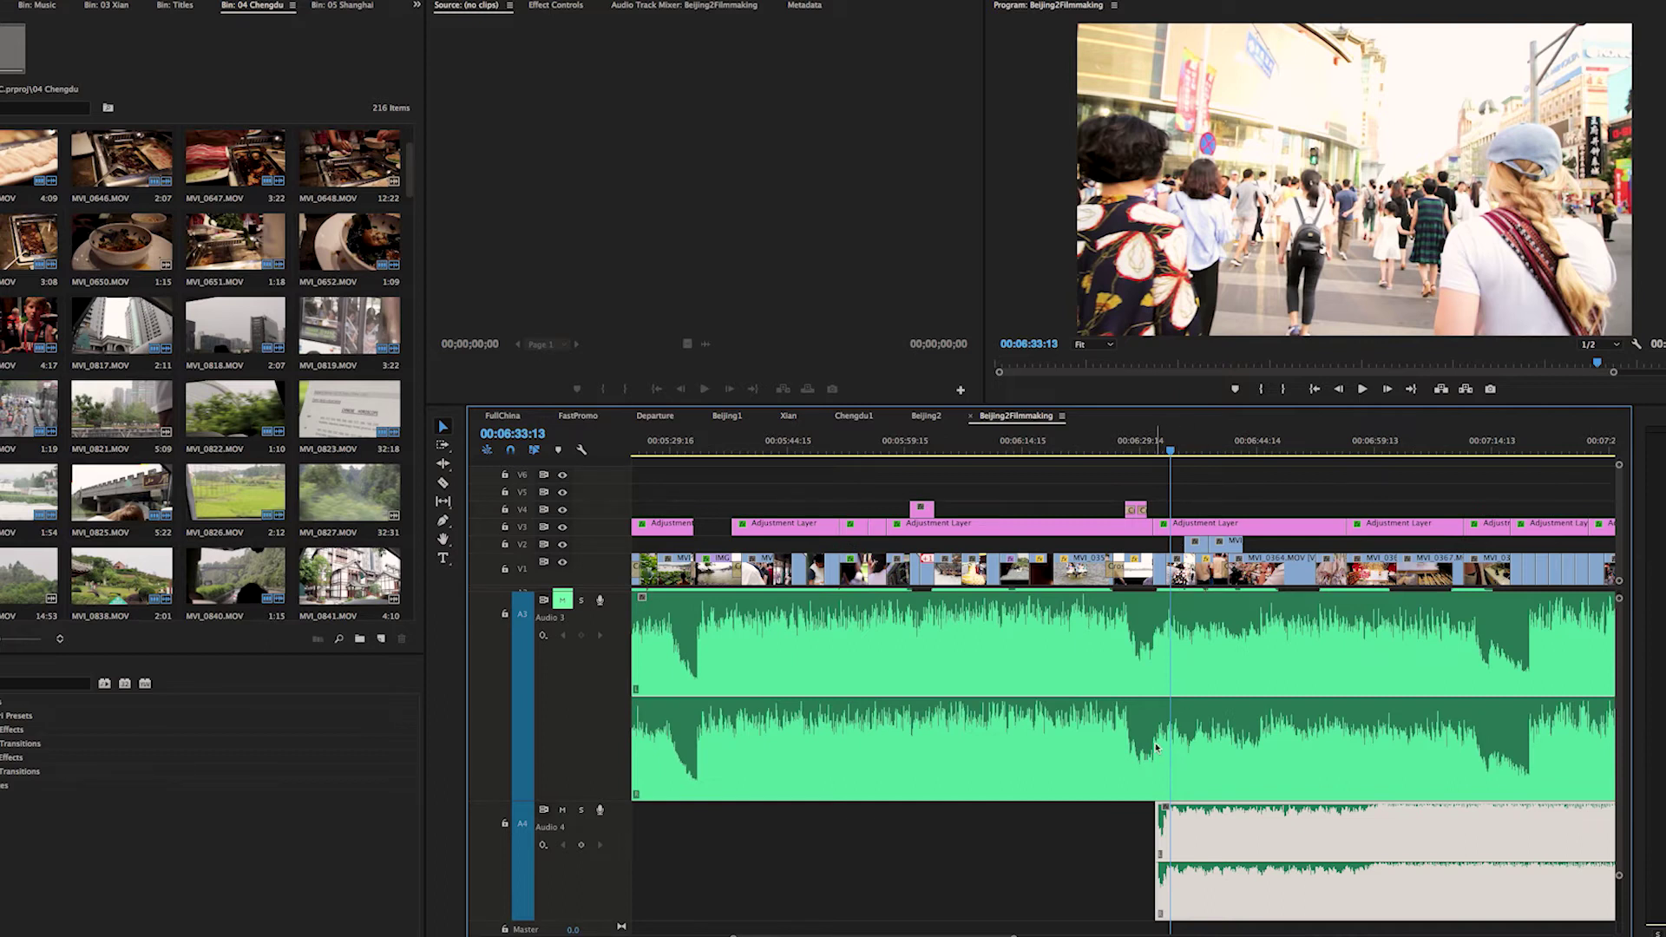
# - Unmute A3 and play back the passage from the A3 song into the A4 song, stopping at 00:06:32:00
pyautogui.press('-')
pyautogui.press('-')
pyautogui.press('=')
pyautogui.press('=')
pyautogui.press('=')
pyautogui.press('=')
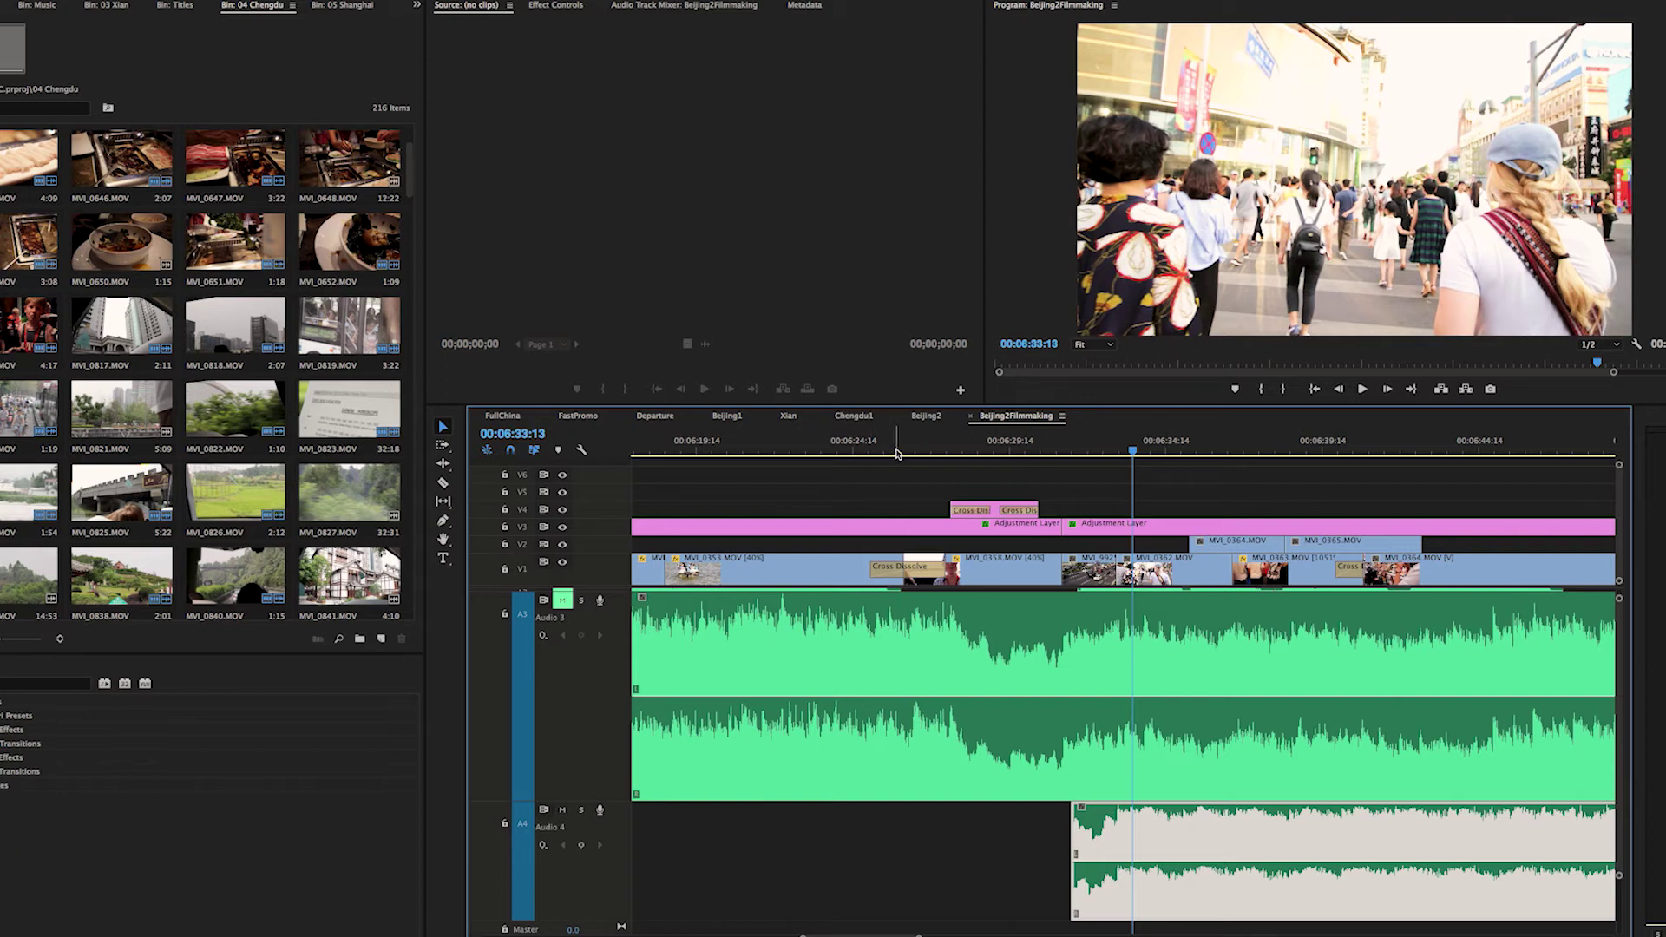
pyautogui.press('space')
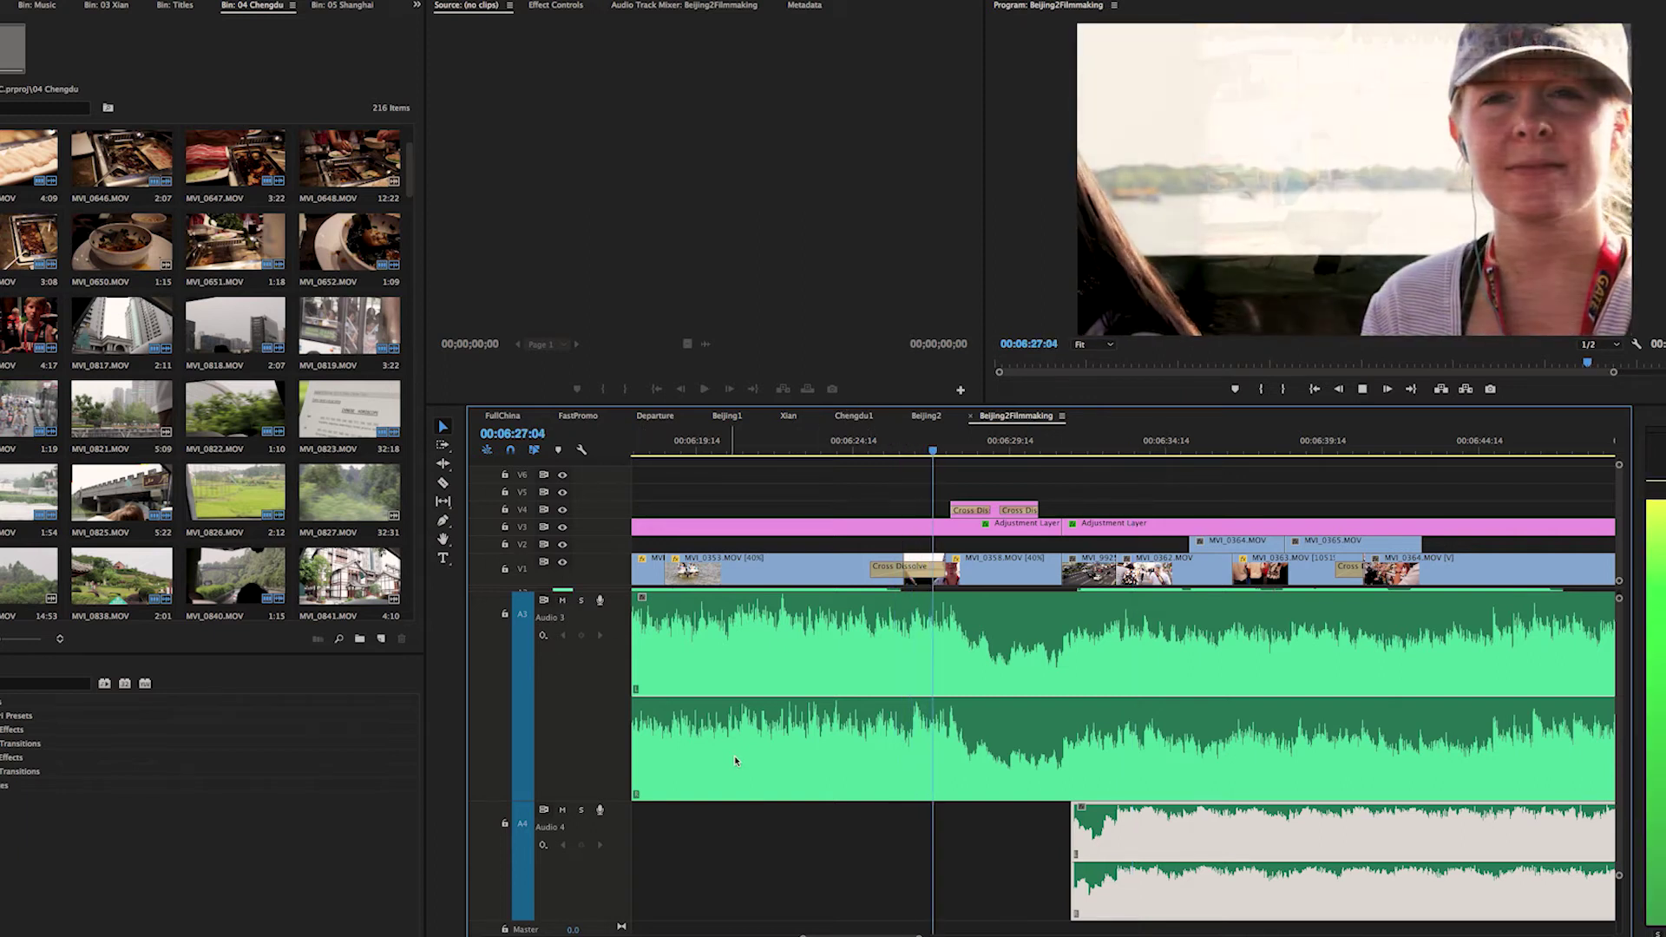
pyautogui.scroll(1, 753, 757)
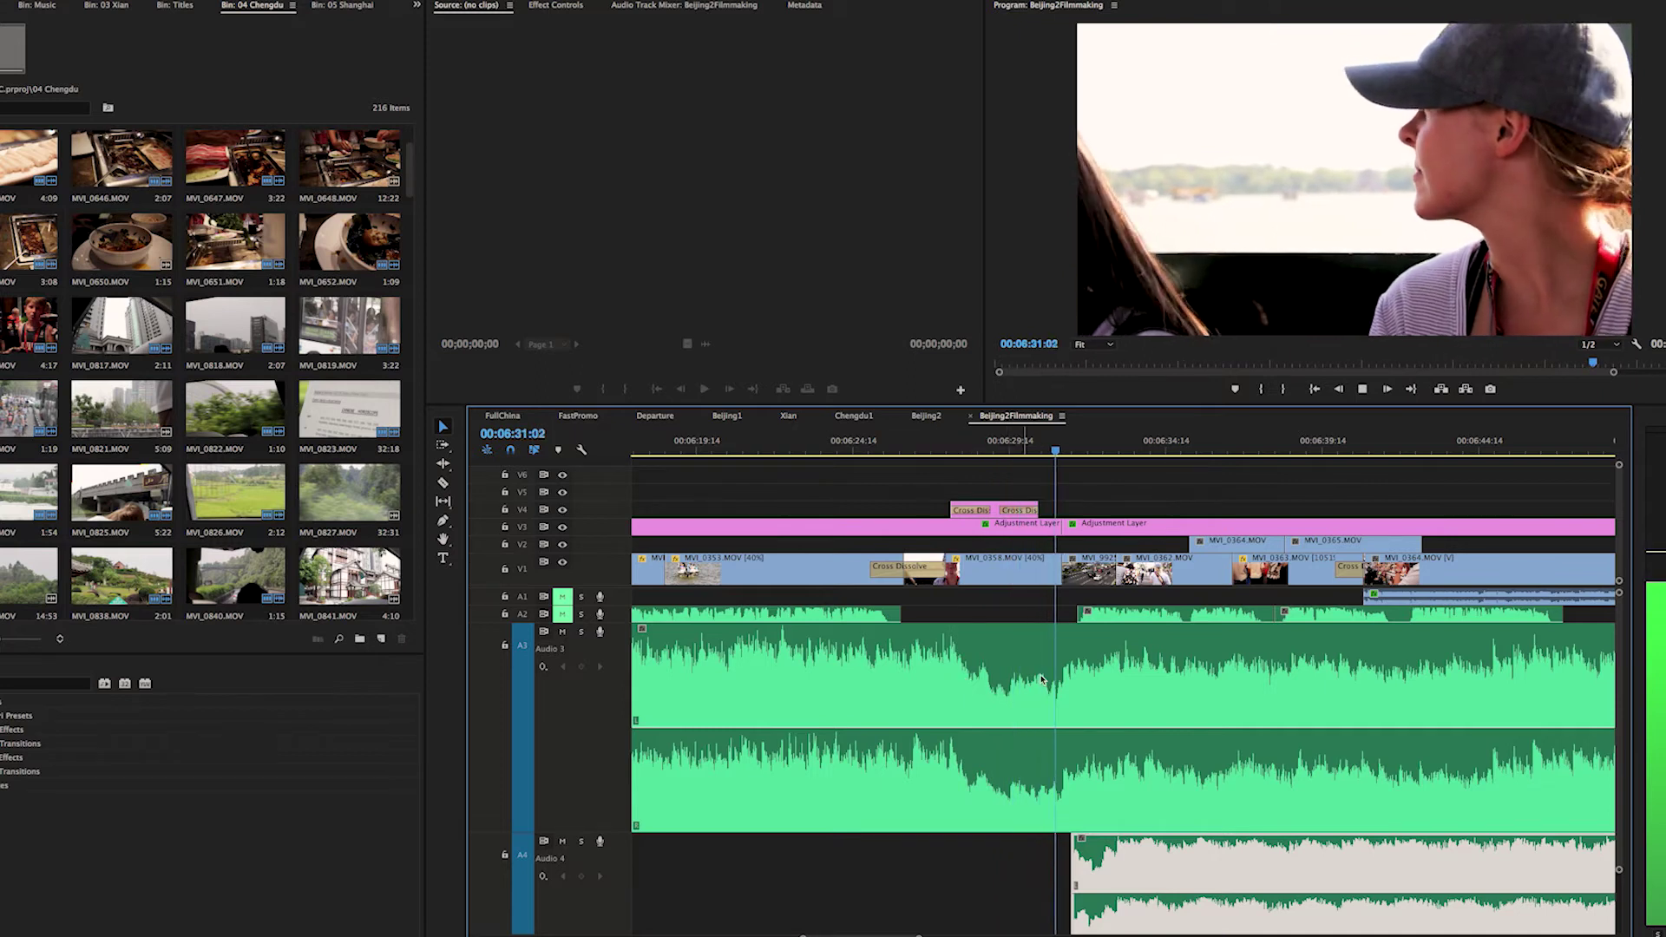
pyautogui.press('space')
pyautogui.press('-')
pyautogui.press('-')
pyautogui.press('-')
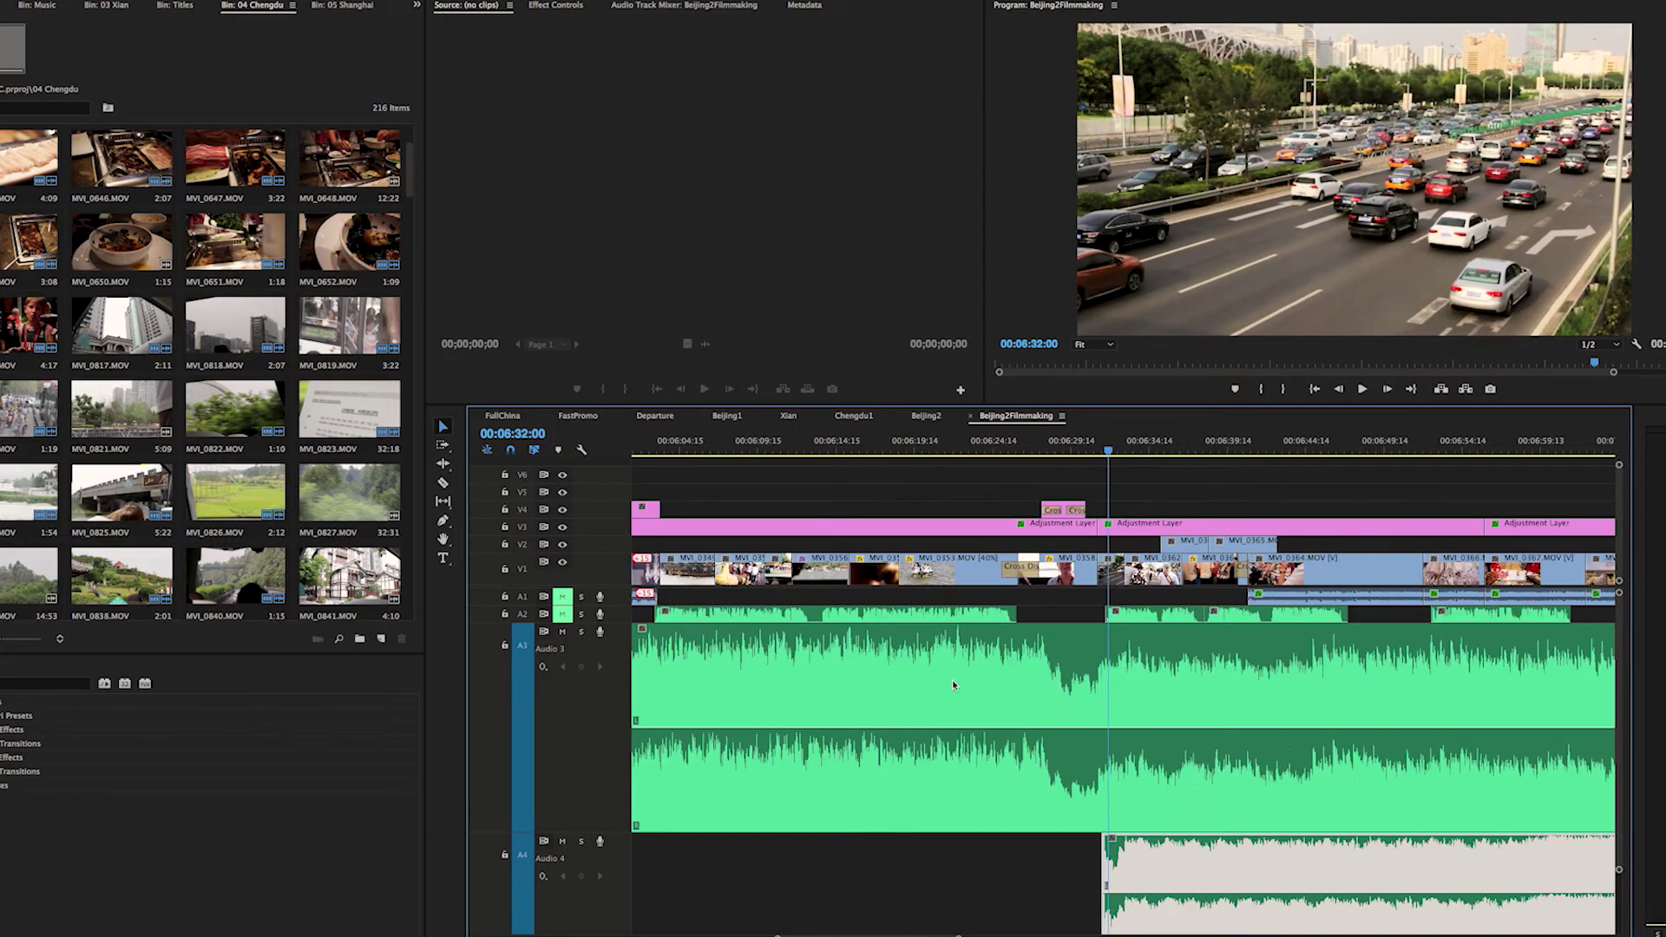
# - Mute A4 and play back the closing part of the A3 song from about 00:08:12
pyautogui.press('-')
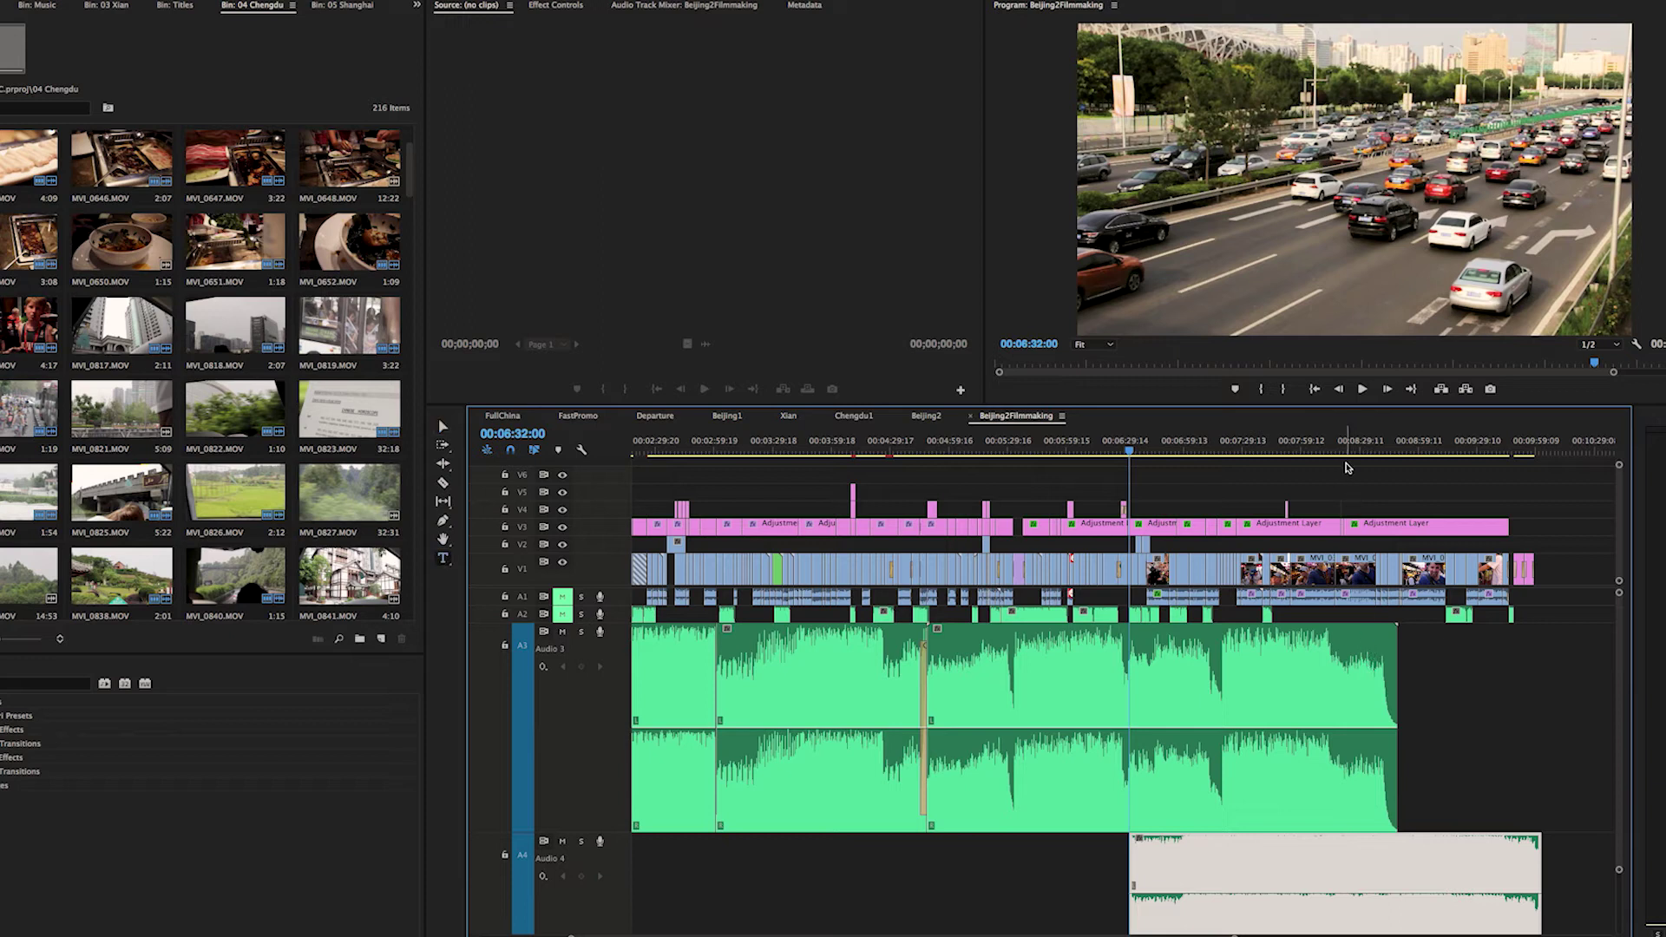
pyautogui.hscroll(5, 1213, 705)
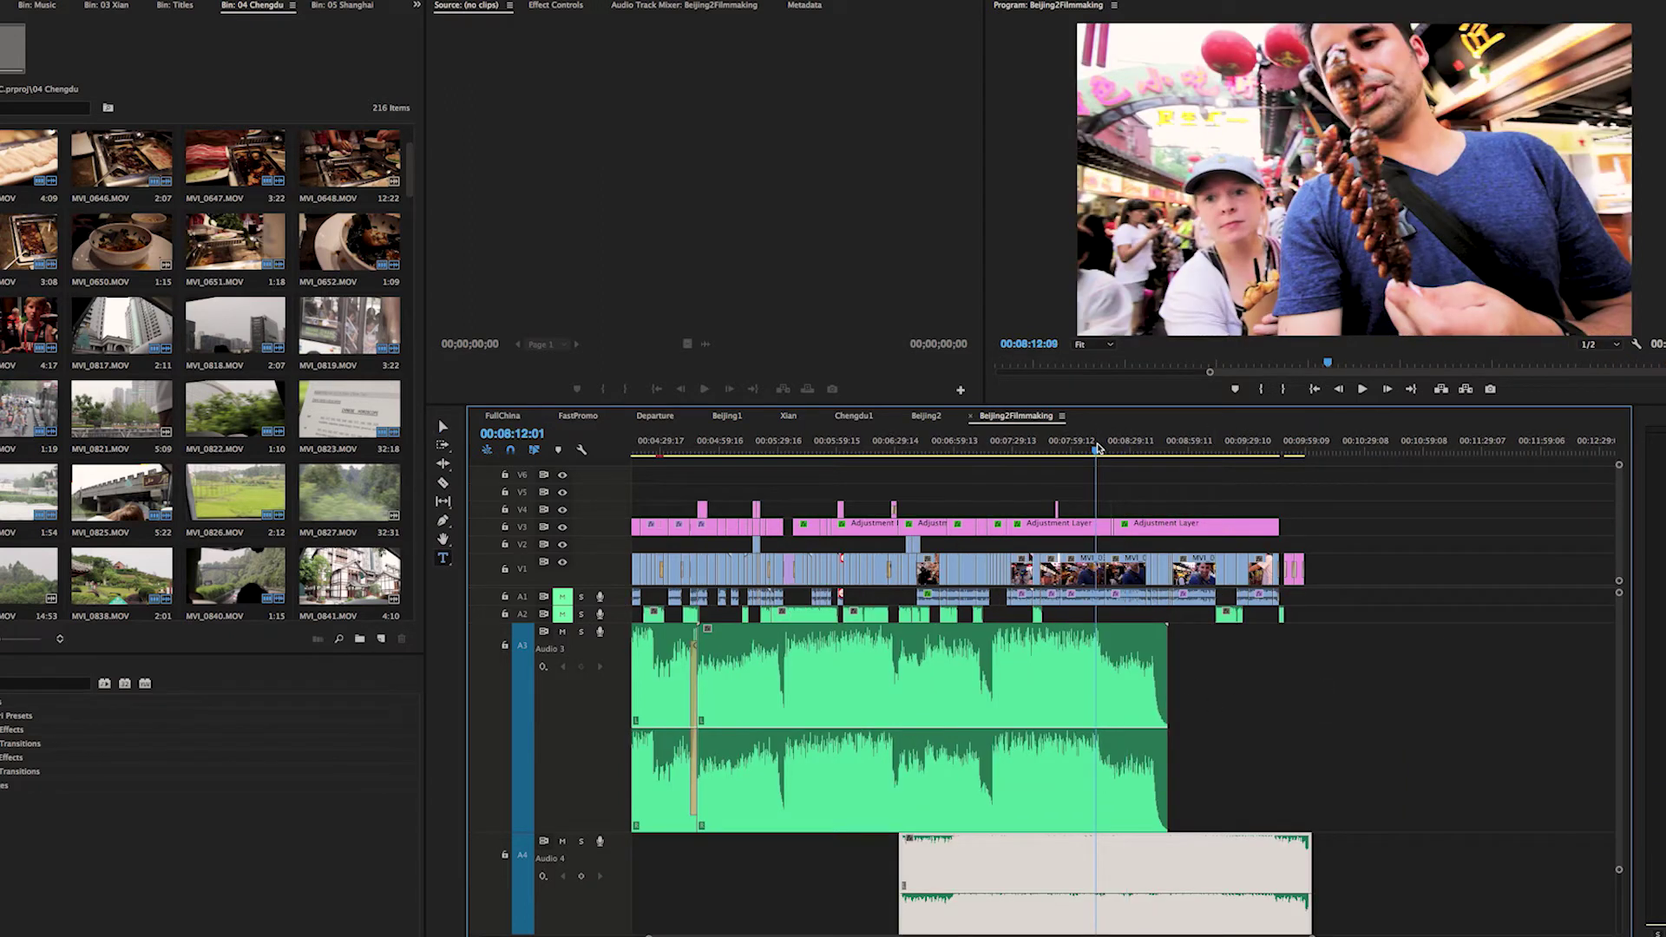
pyautogui.press('space')
pyautogui.click(563, 842)
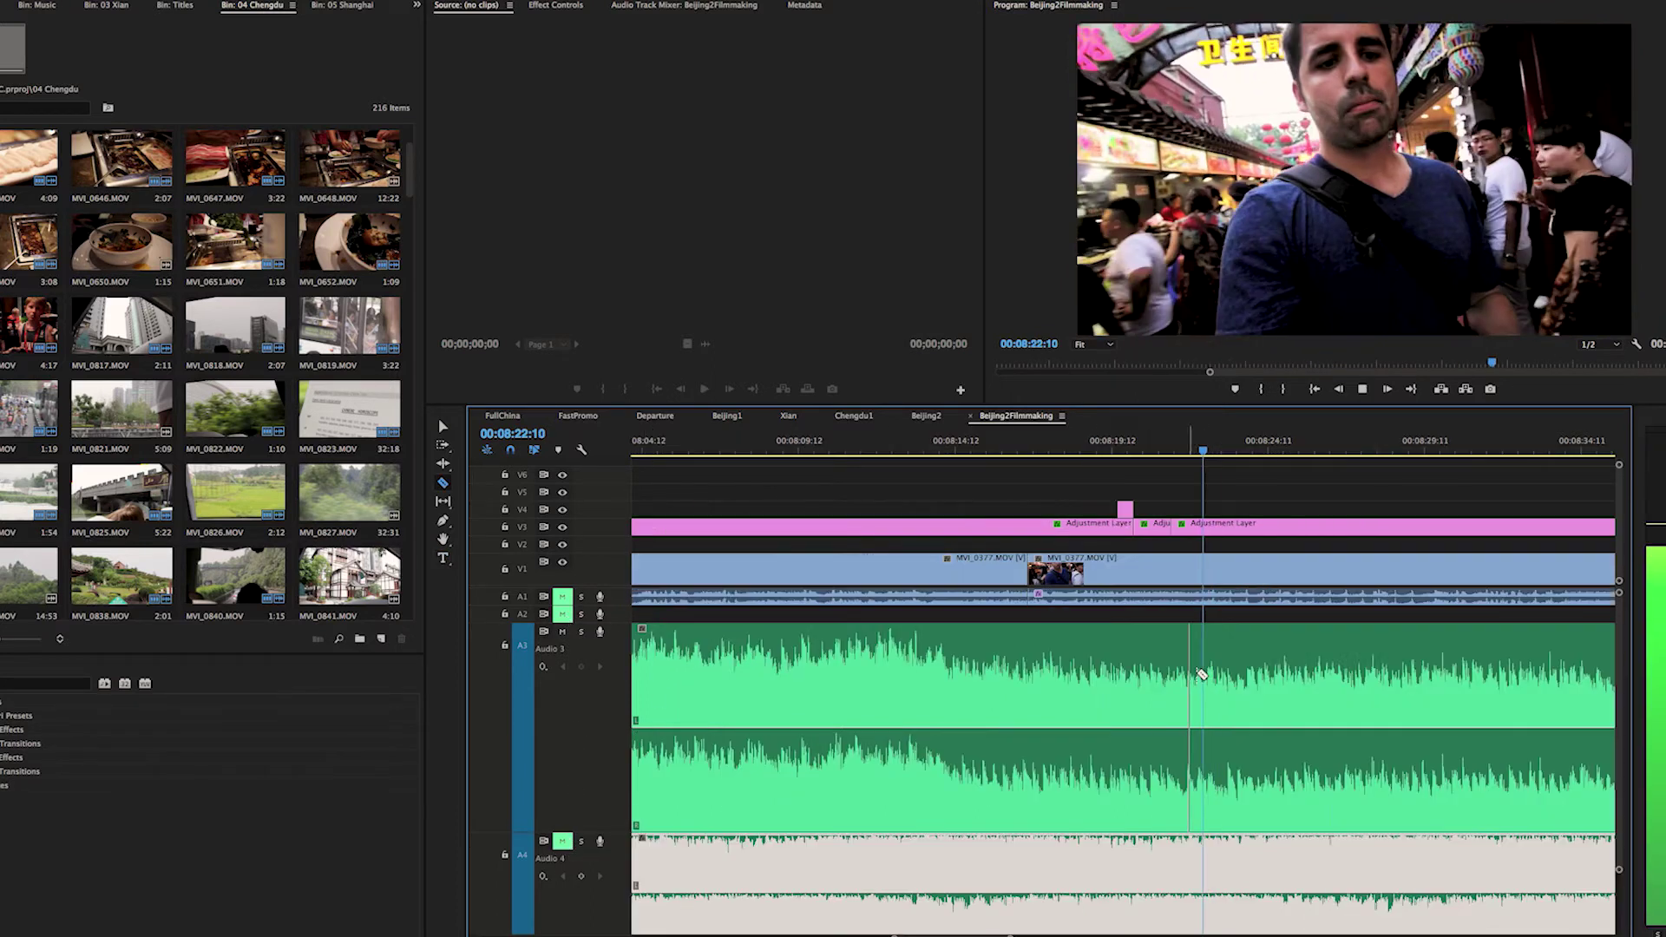
pyautogui.hscroll(3, 1201, 674)
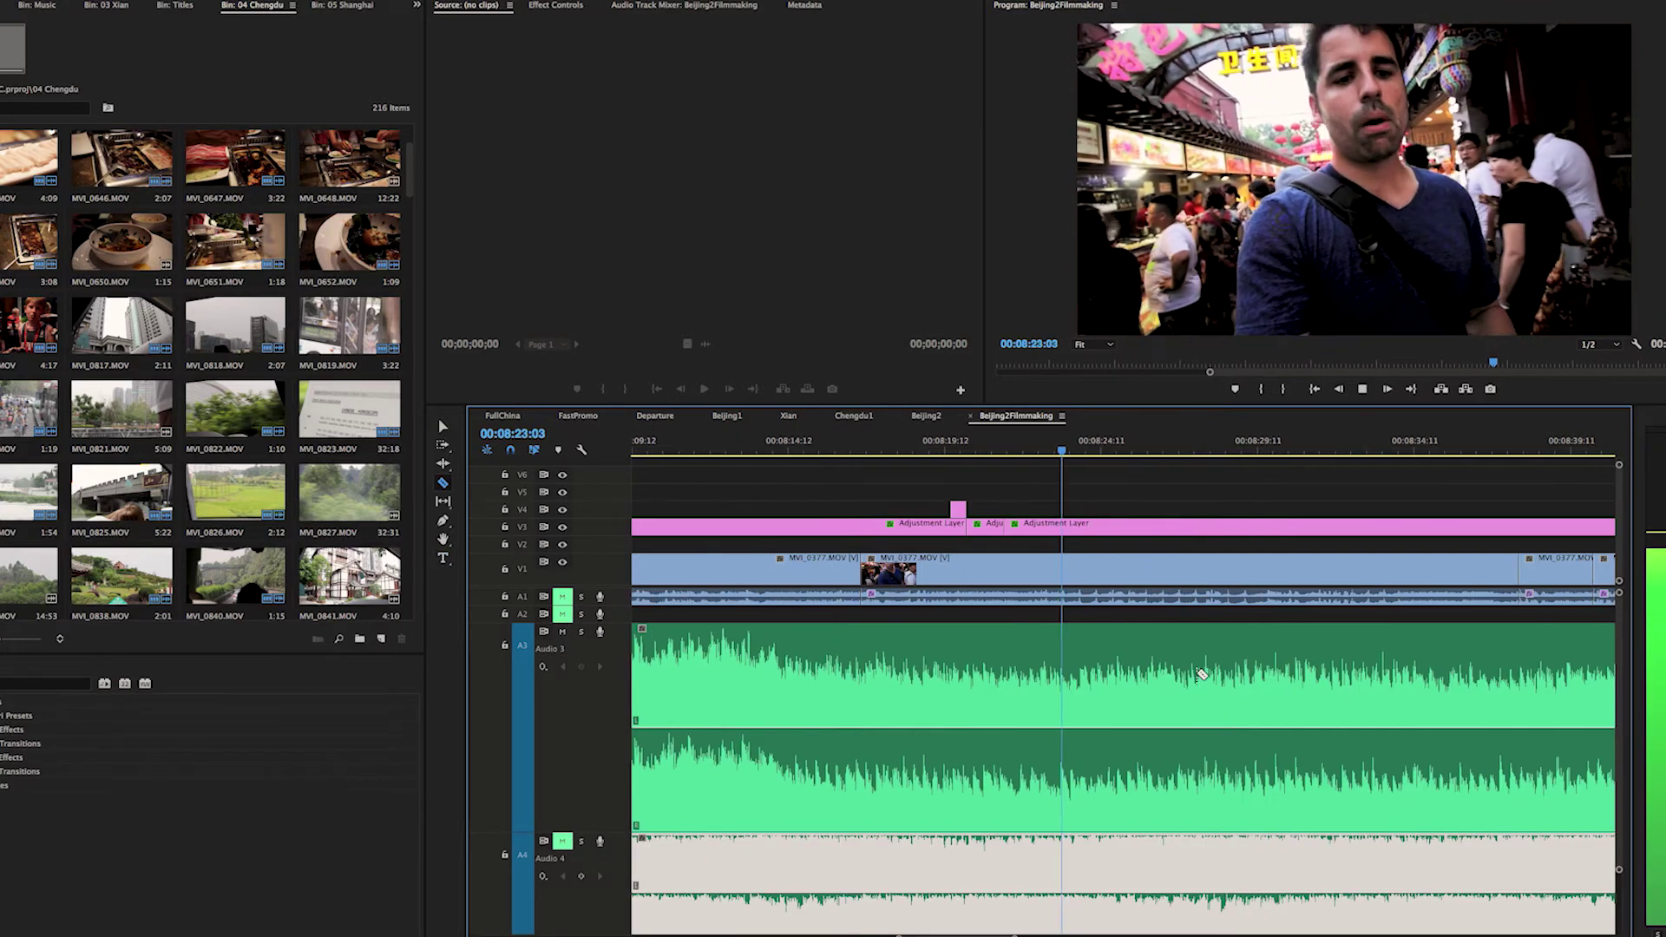
pyautogui.press('-')
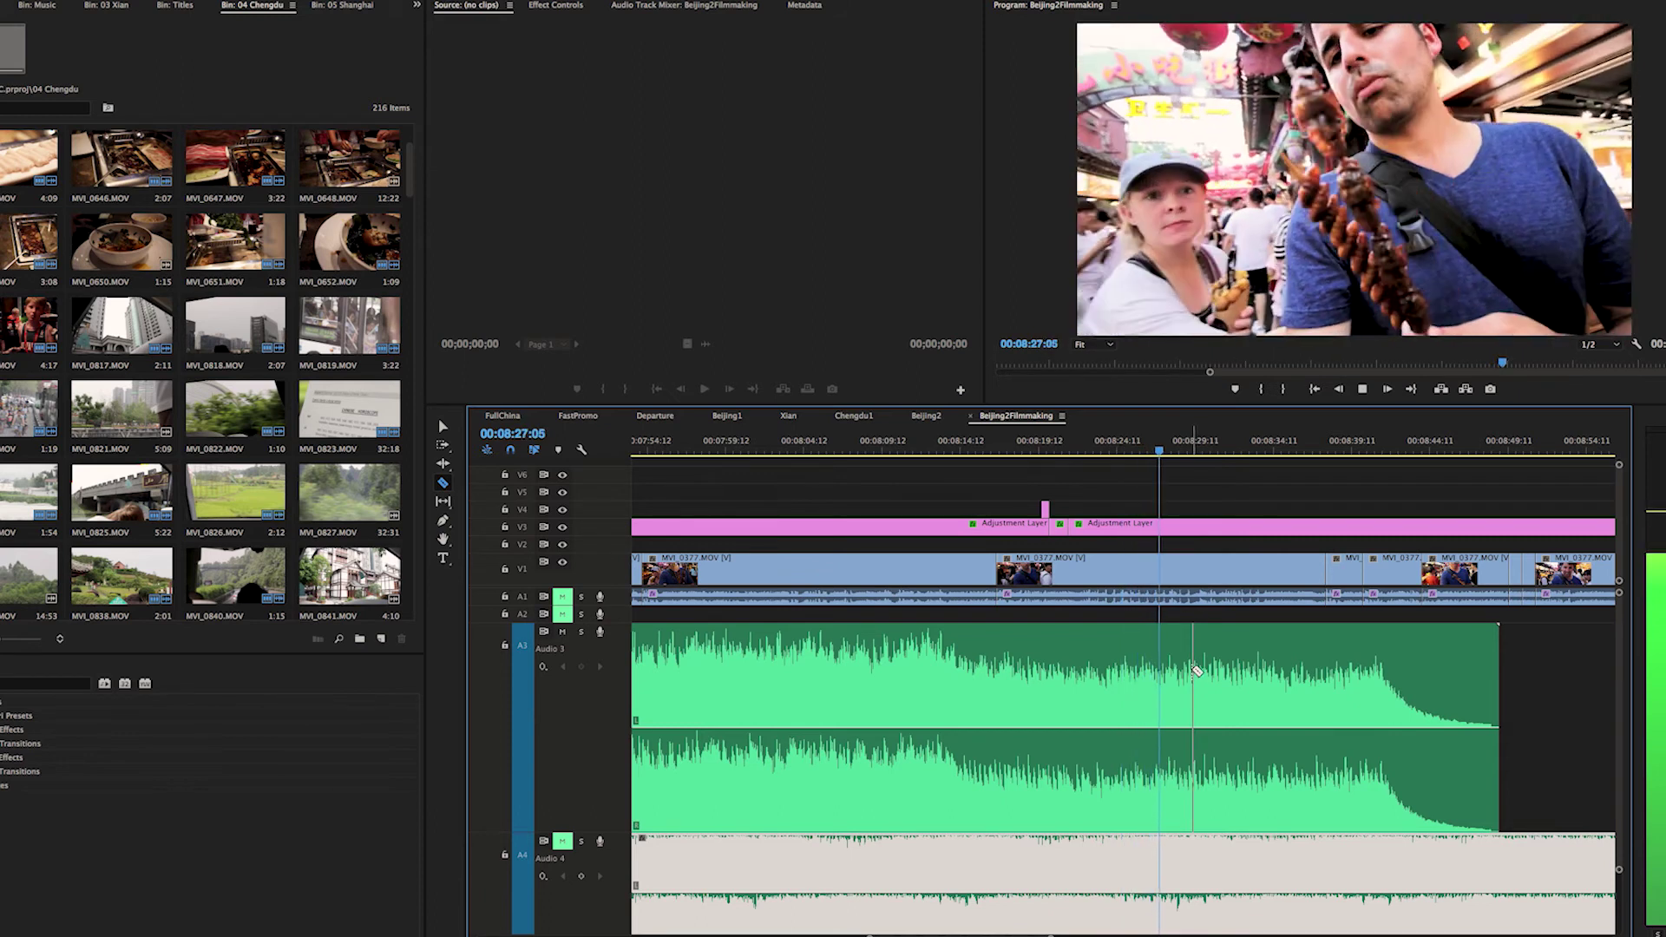
# - Fine-tune the playhead to 00:08:27:15 and cut the A3 song there, separating its fading ending
pyautogui.press('Left')
pyautogui.press('Left')
pyautogui.press('Left')
pyautogui.press('Left')
pyautogui.press('Left')
pyautogui.press('Left')
pyautogui.press('Left')
pyautogui.press('Left')
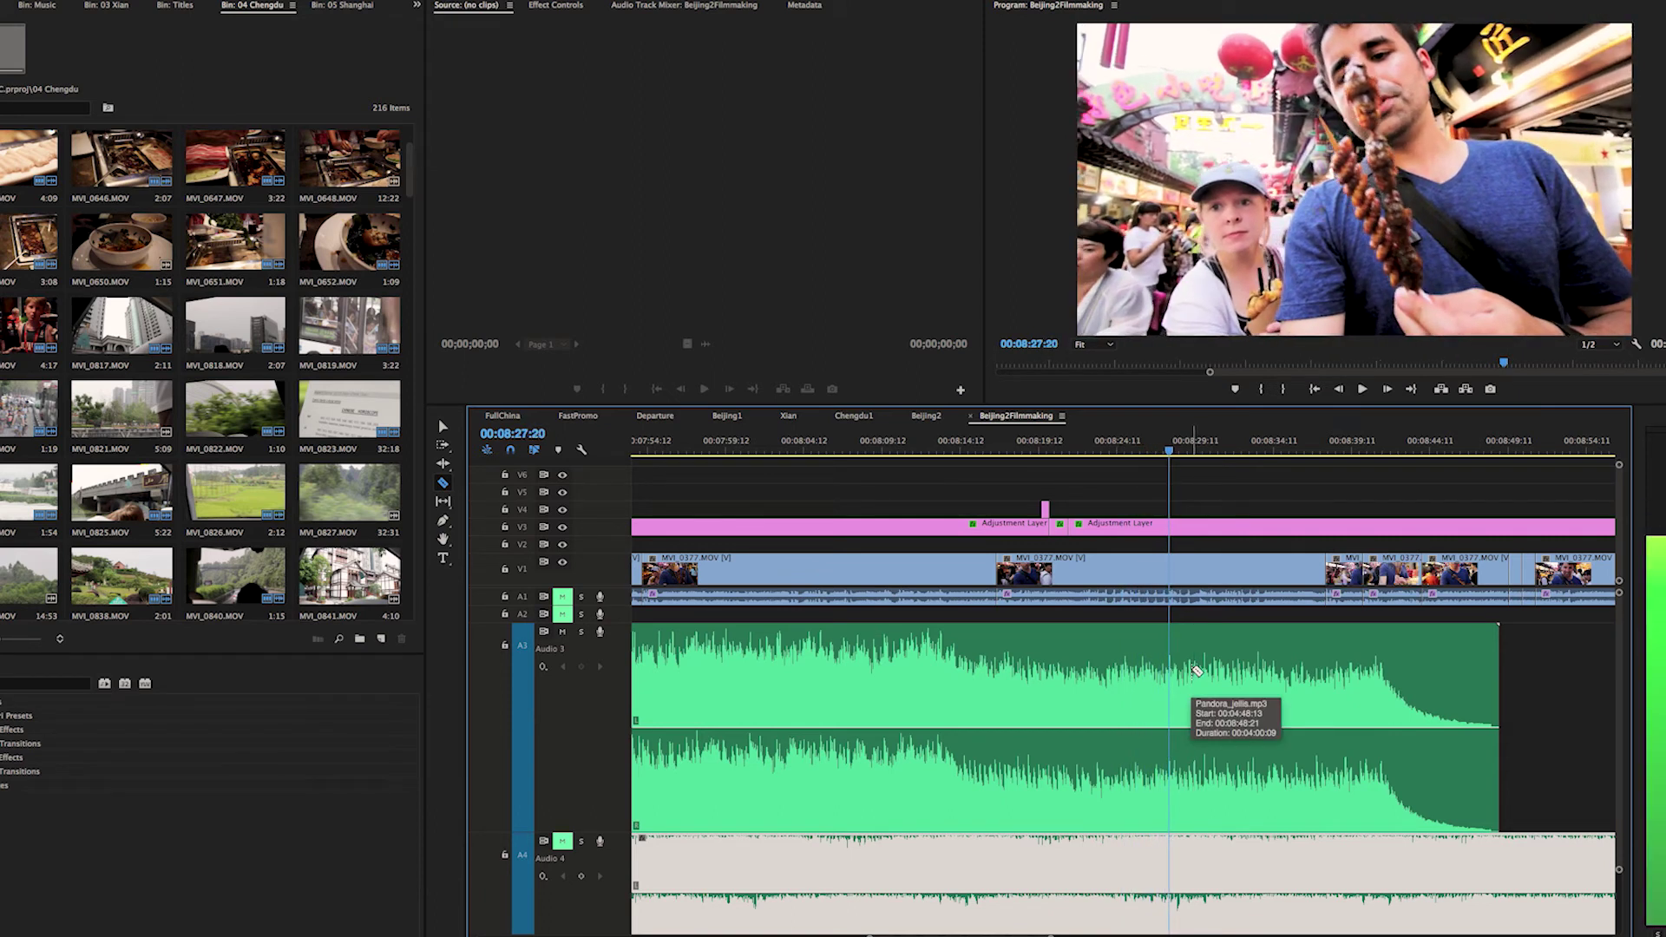
pyautogui.press('Right')
pyautogui.press('Left')
pyautogui.press('Left')
pyautogui.press('Left')
pyautogui.press('Left')
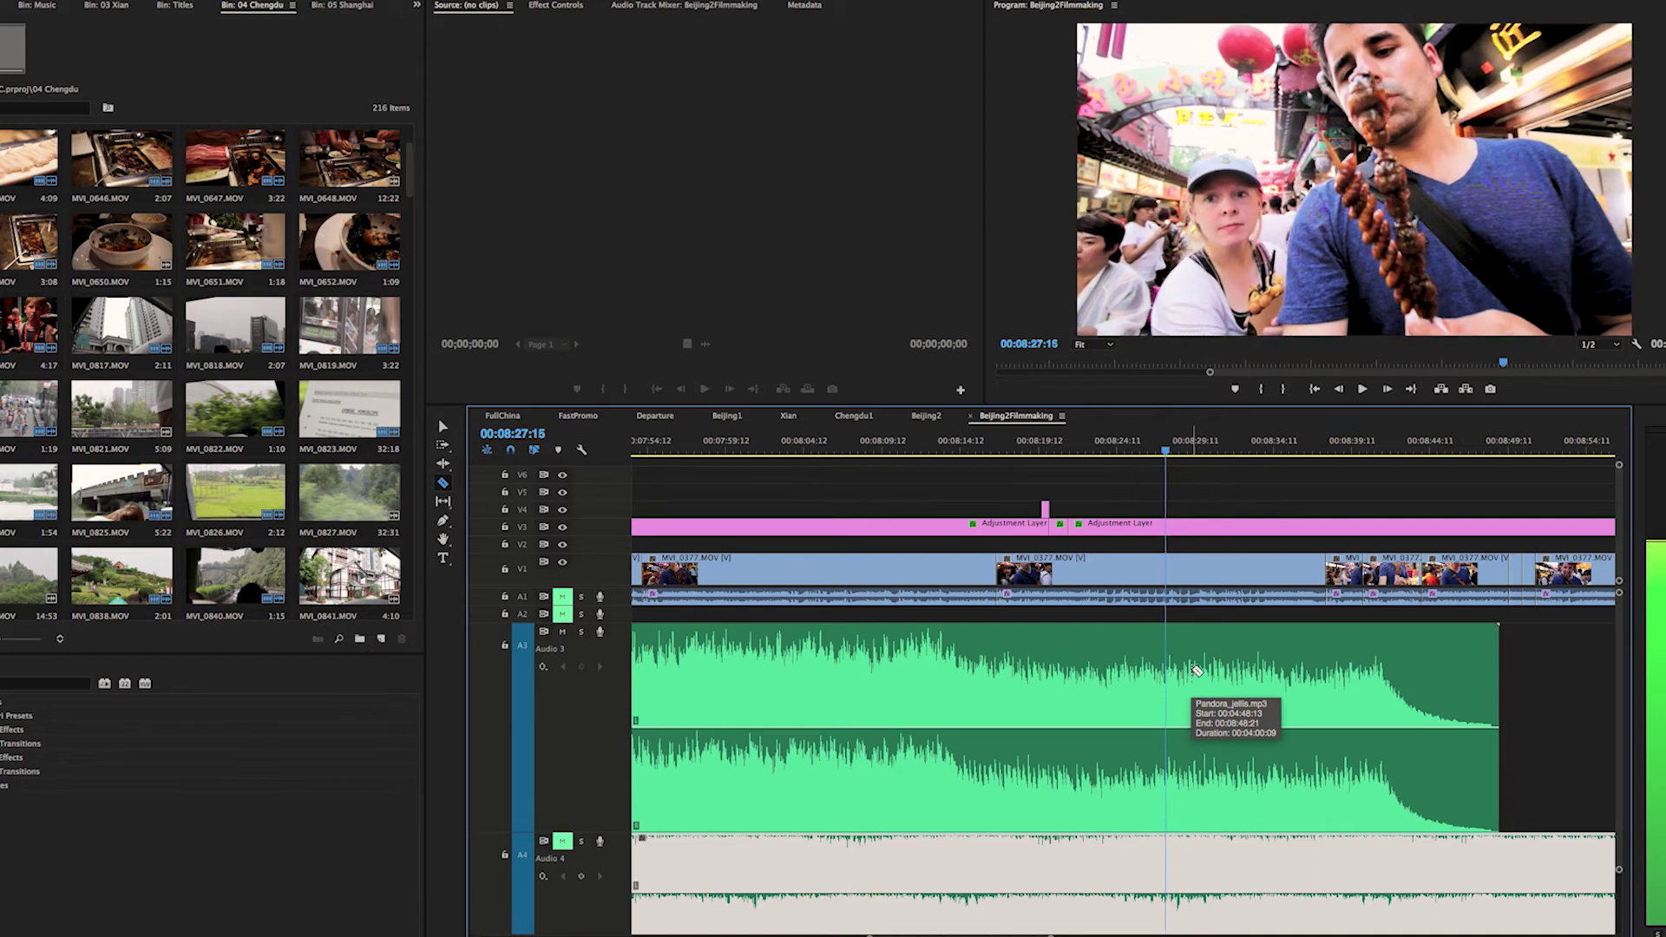
pyautogui.press('Right')
pyautogui.press('Right')
pyautogui.click(1167, 657)
pyautogui.press('-')
pyautogui.press('-')
pyautogui.press('v')
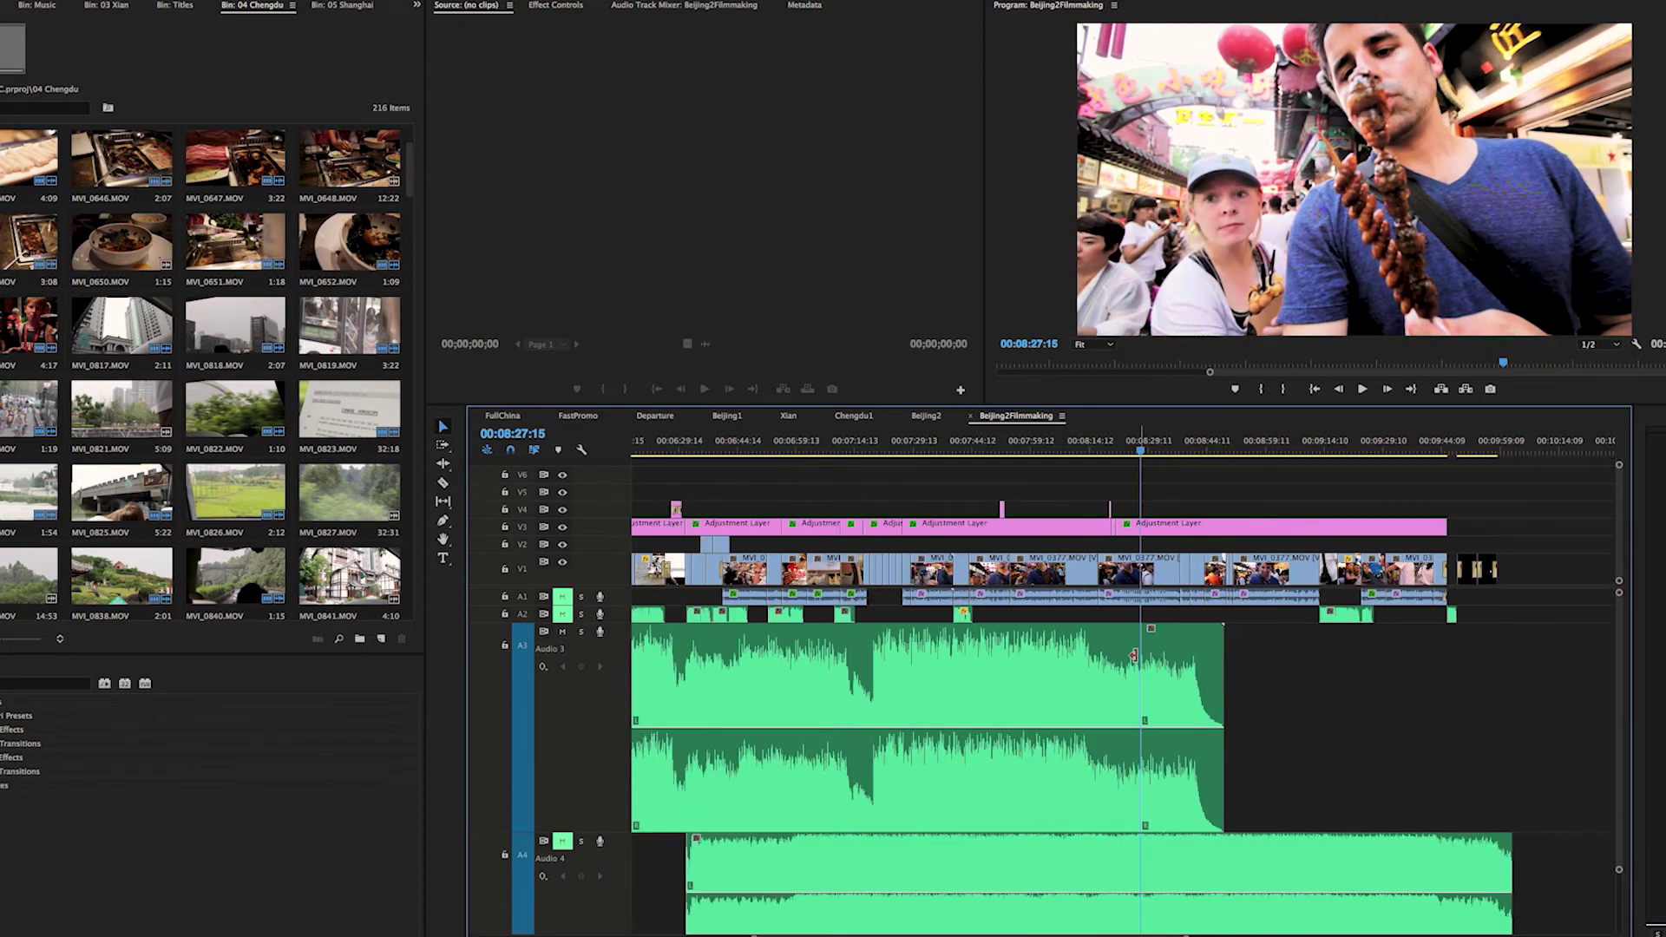
# - Play back the A3 song across the new cut before its ending
pyautogui.press('=')
pyautogui.press('=')
pyautogui.press('=')
pyautogui.press('=')
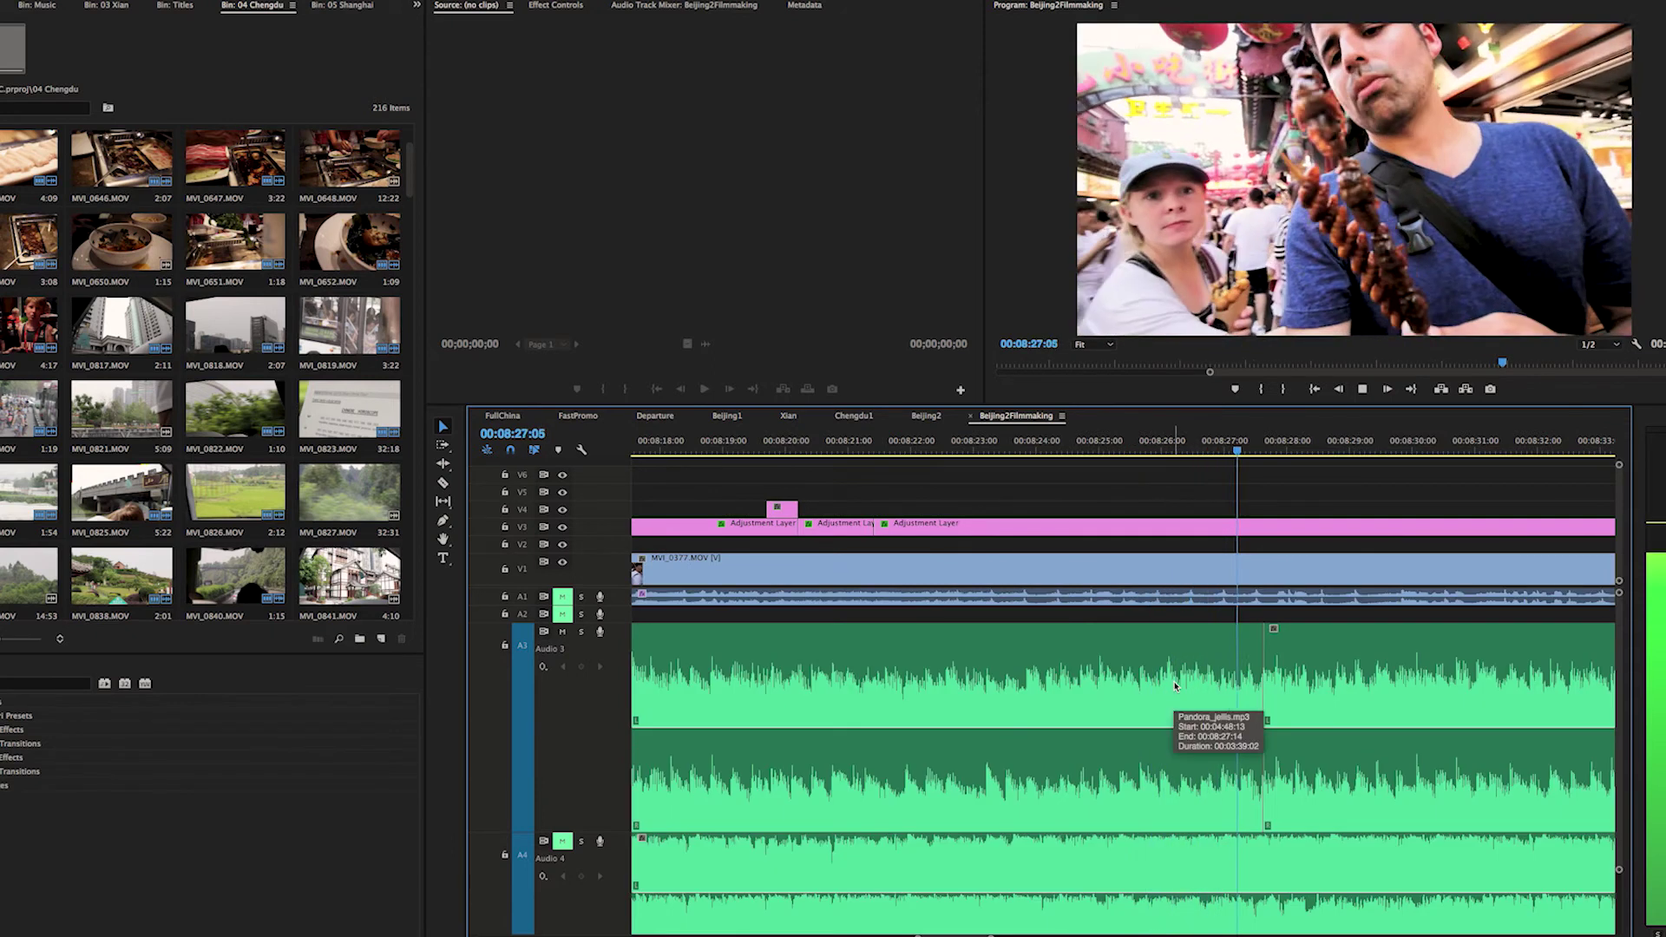
pyautogui.press('-')
pyautogui.press('-')
pyautogui.press('-')
pyautogui.press('-')
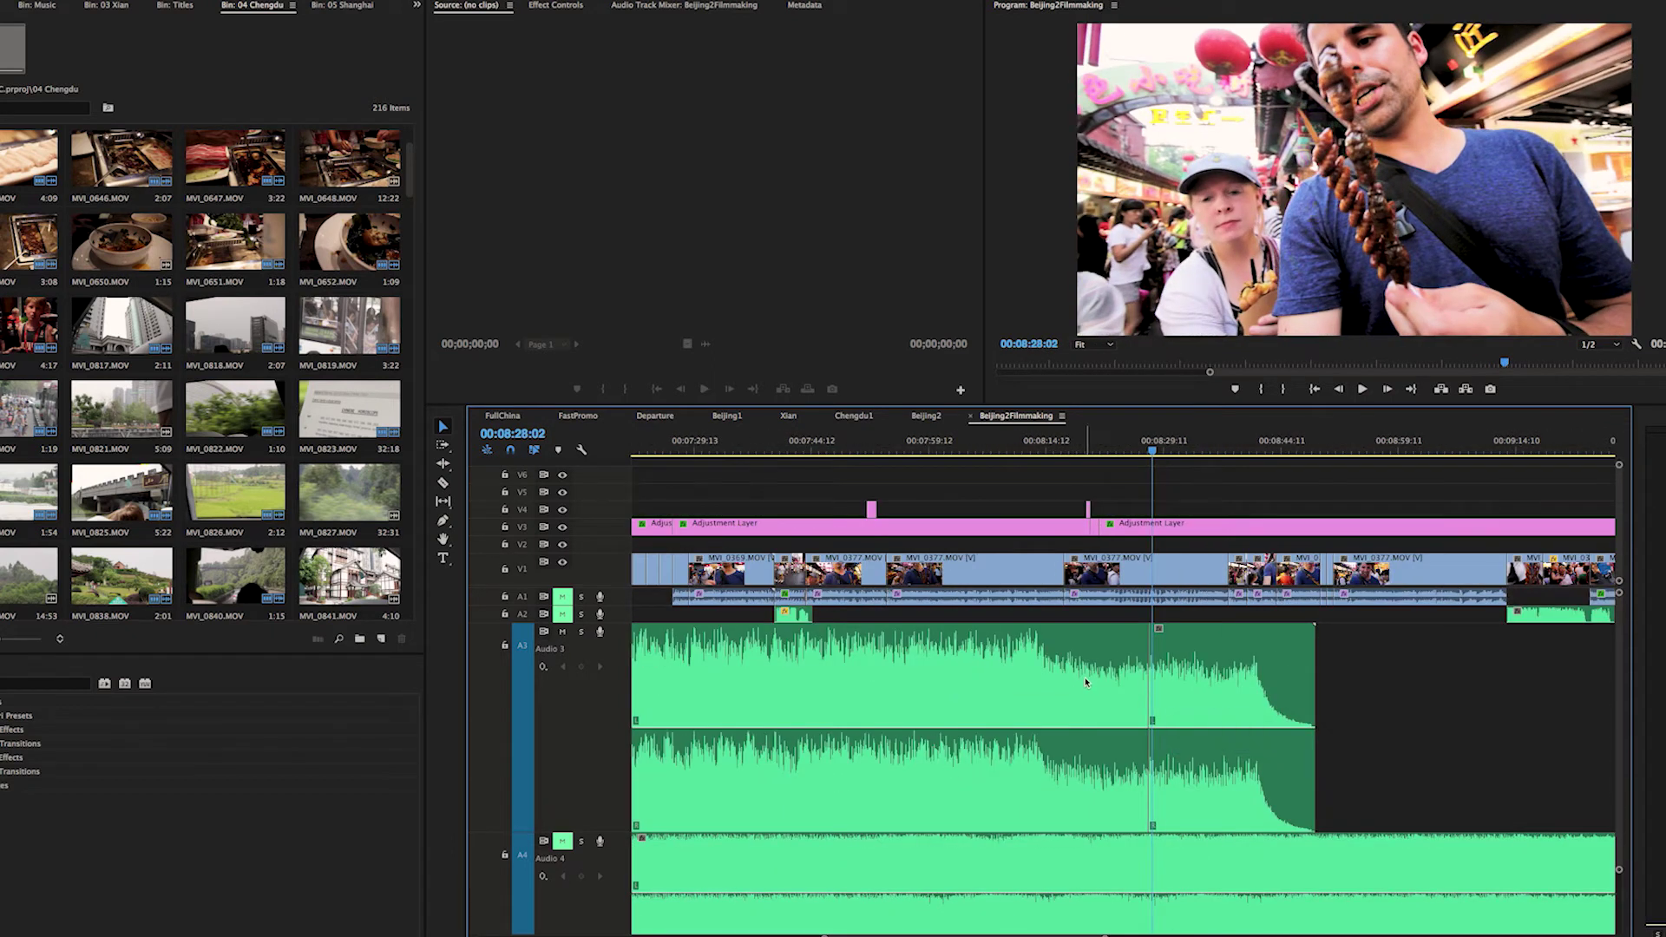
pyautogui.press('-')
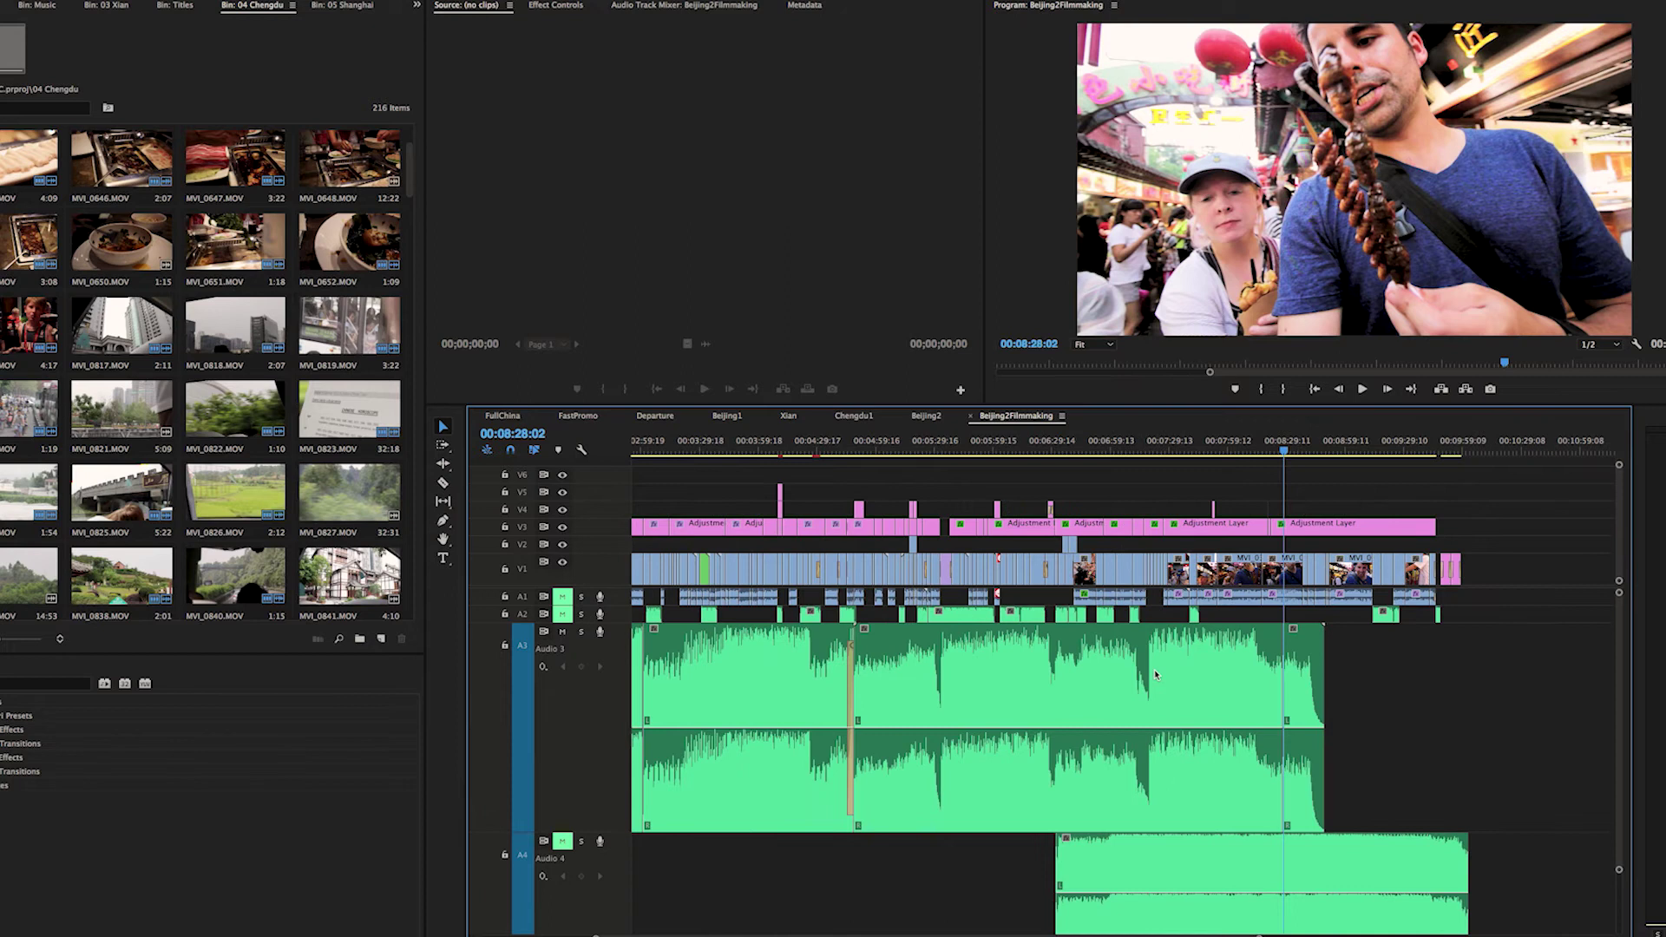
# - Move the A3 song's cut-off ending earlier to start at about 00:06:21 and delete the leftover song after it
pyautogui.click(1043, 450)
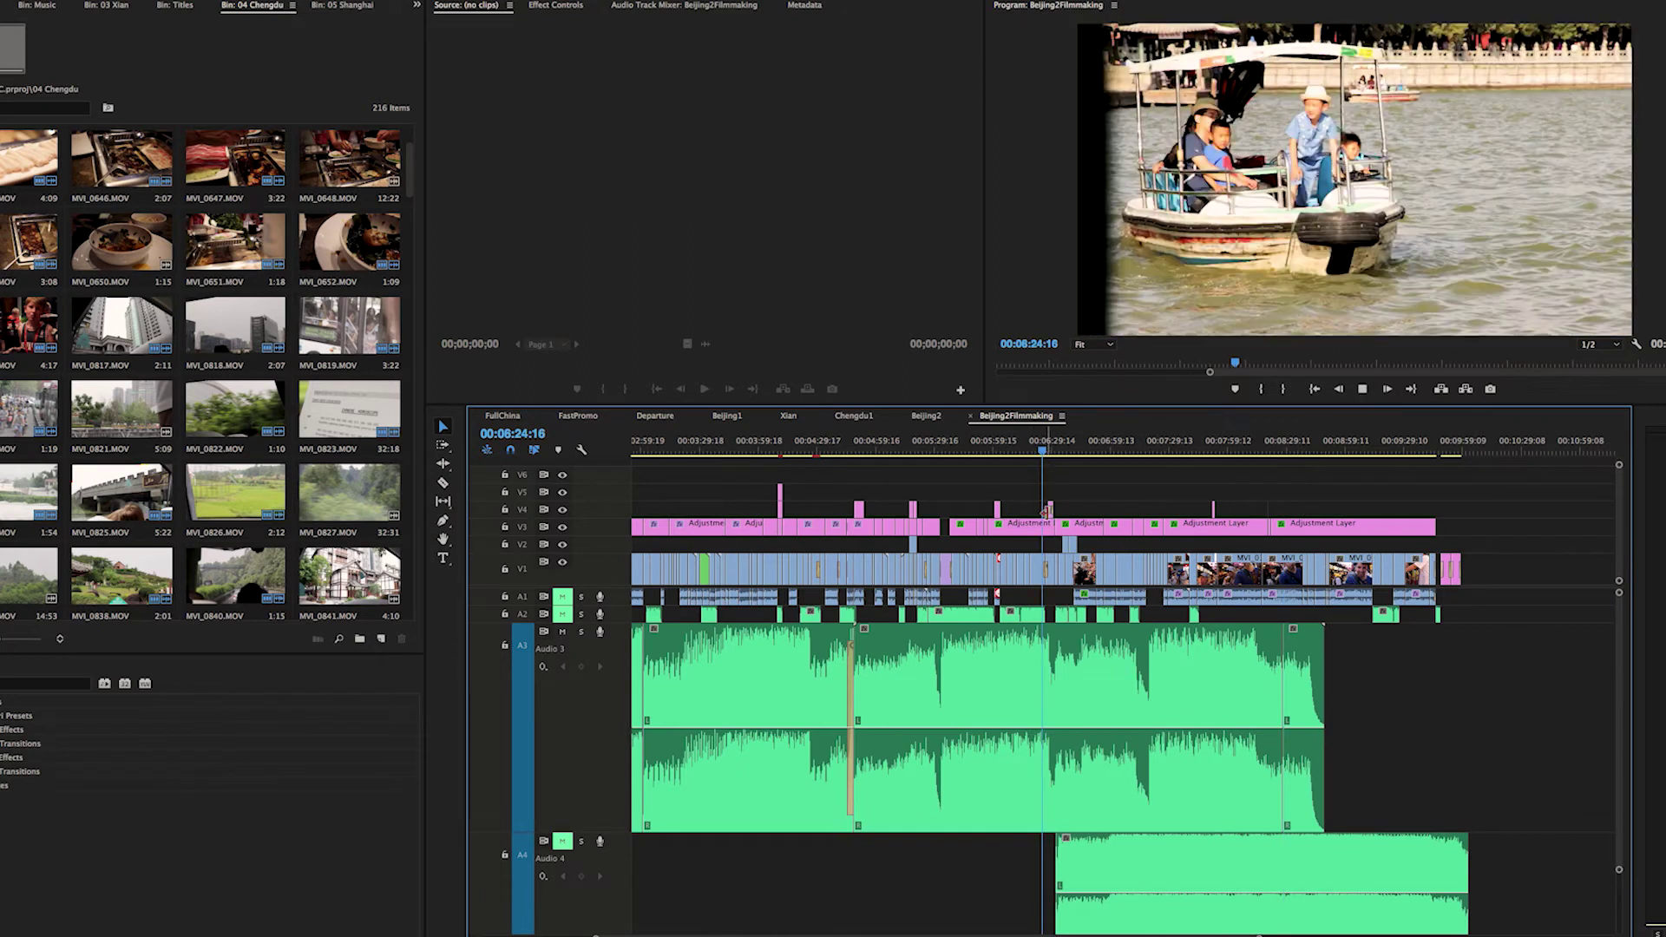
pyautogui.scroll(3, 1055, 594)
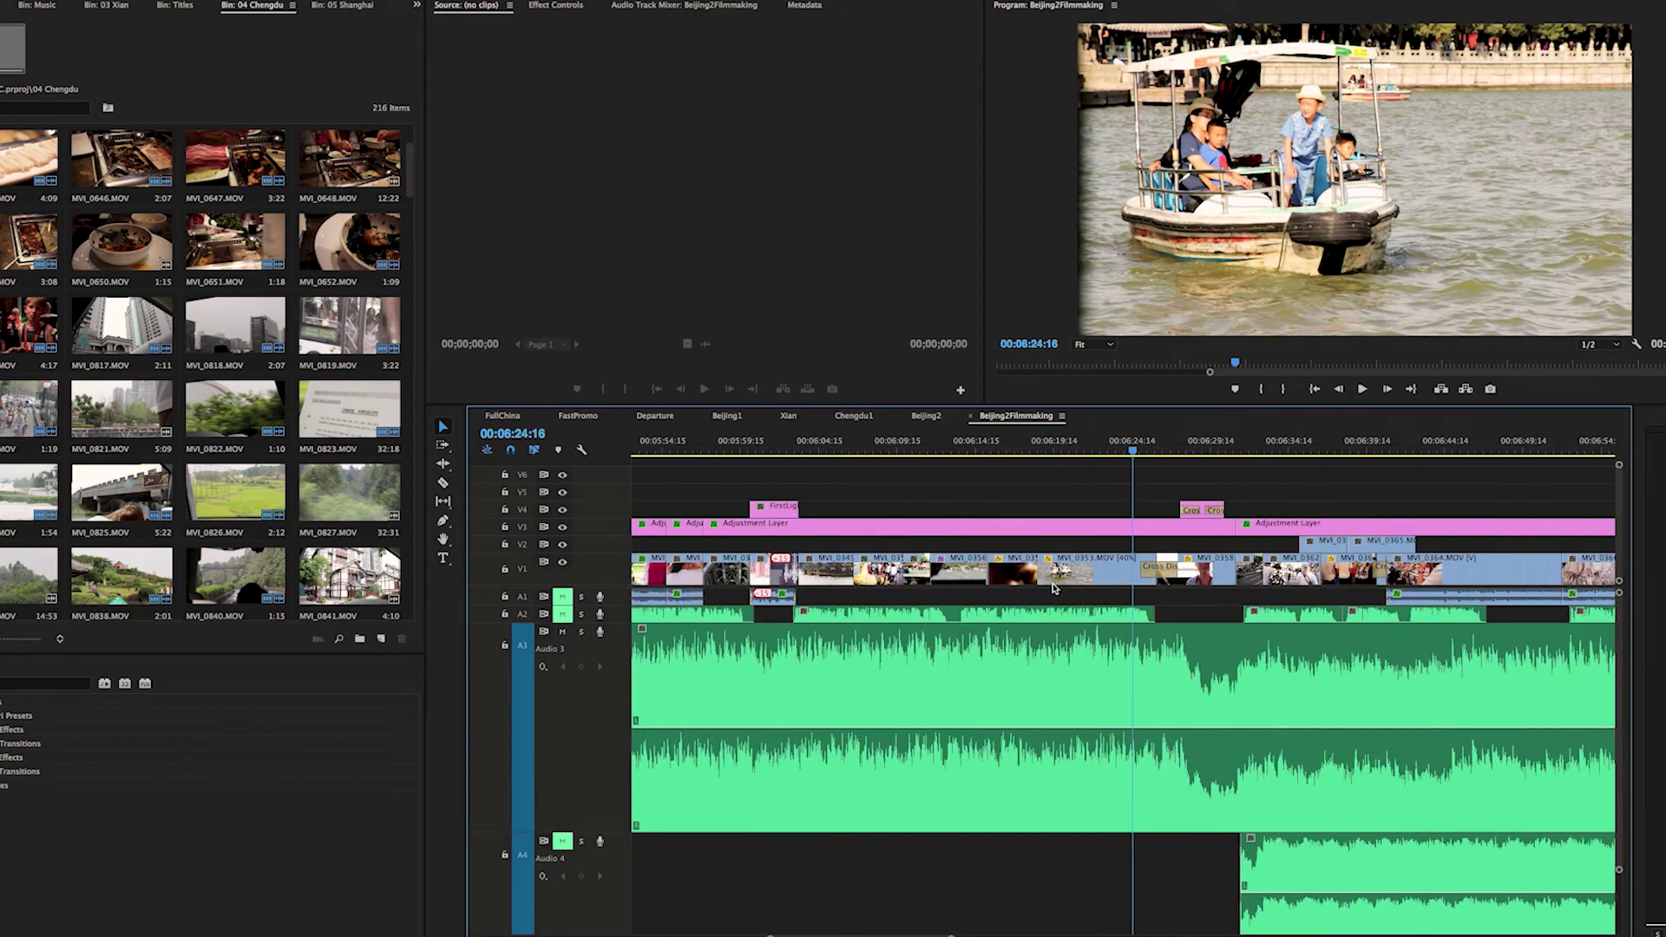
pyautogui.click(1403, 666)
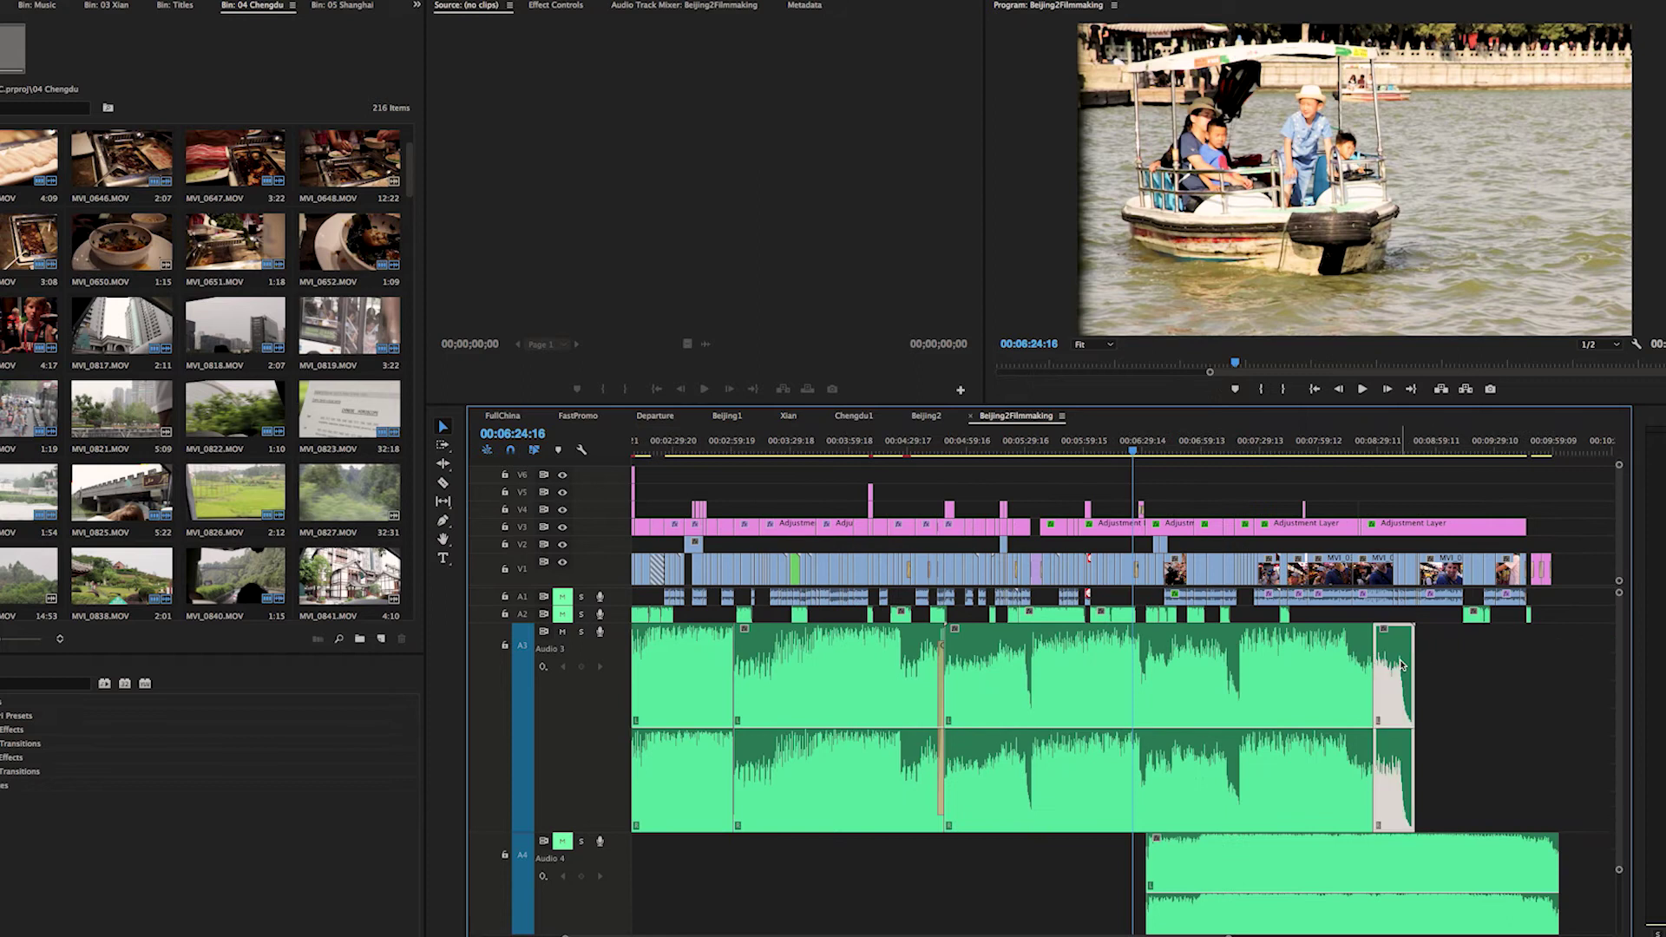
pyautogui.moveTo(1391, 669); pyautogui.dragTo(1147, 685)
pyautogui.press('=')
pyautogui.press('=')
pyautogui.press('=')
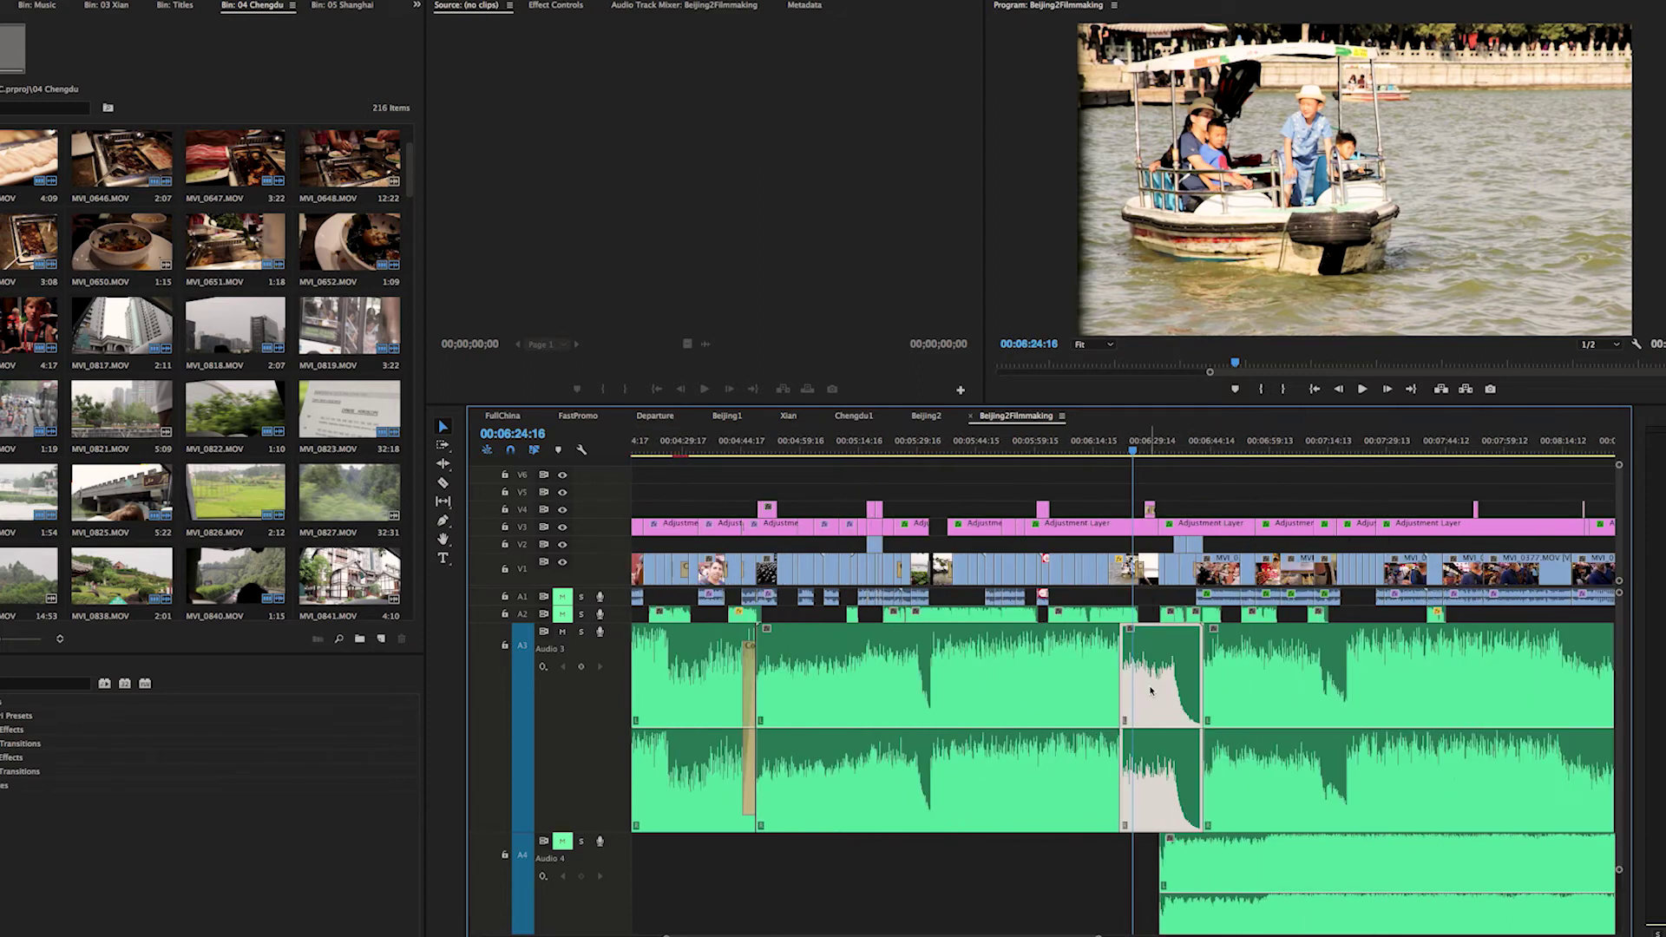
pyautogui.click(1459, 662)
pyautogui.press('Delete')
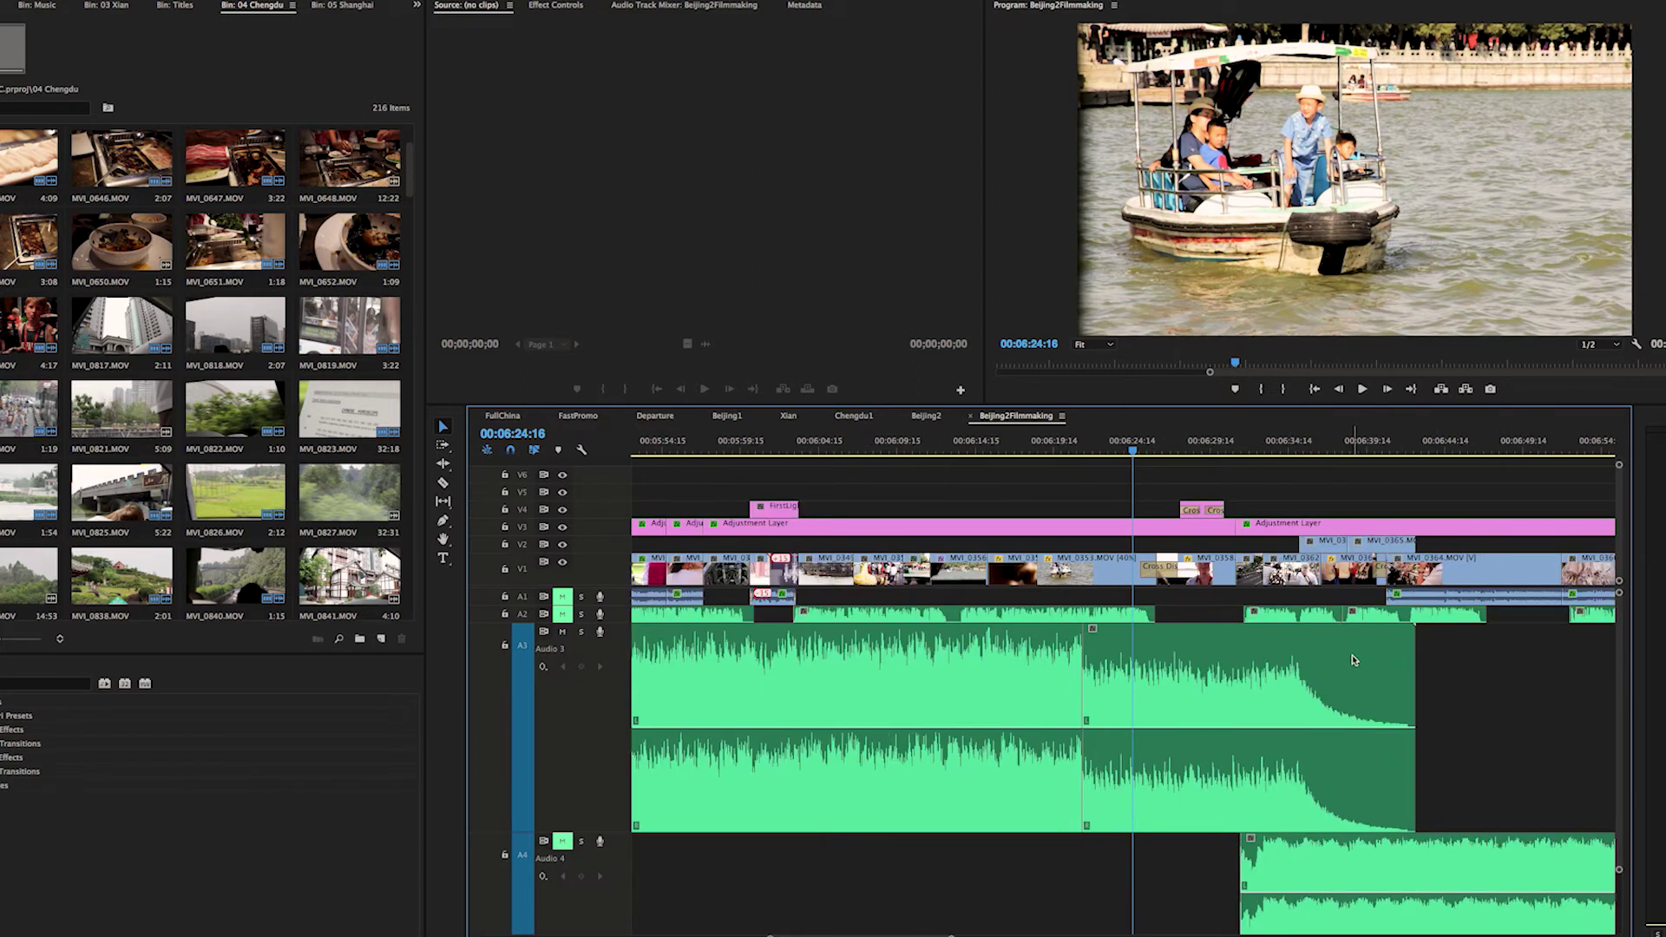
# - Move the ending piece on A3 earlier to about 00:06:16 and play the song before it, stopping at 00:06:14:05
pyautogui.moveTo(1237, 651); pyautogui.dragTo(1069, 653)
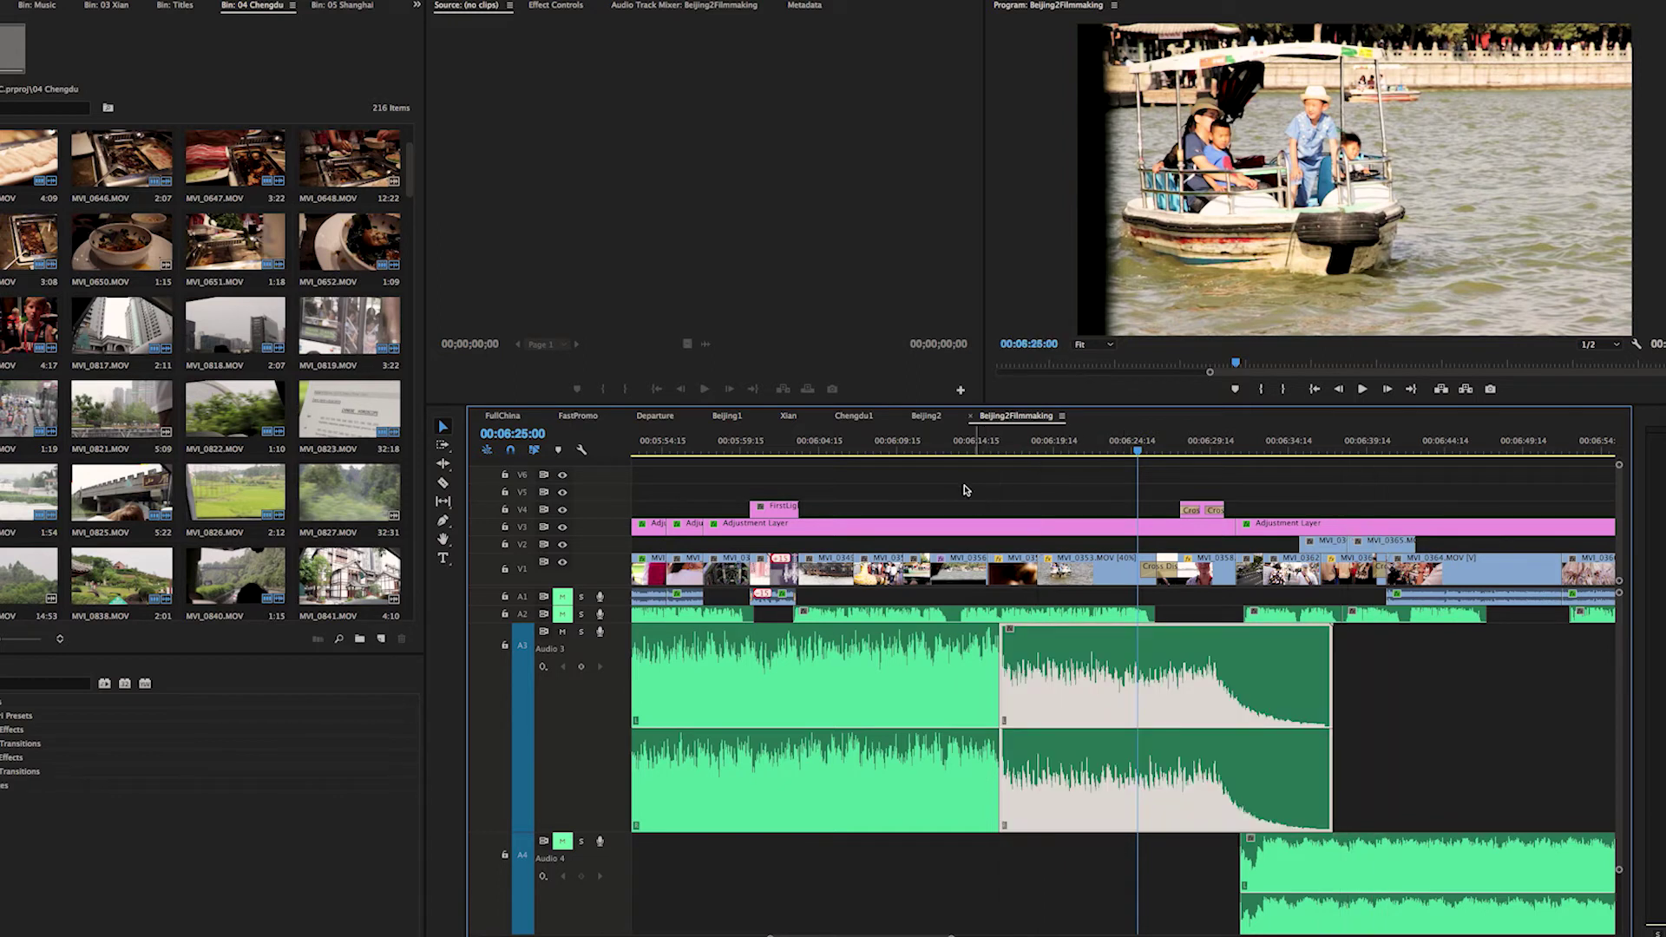
pyautogui.click(796, 449)
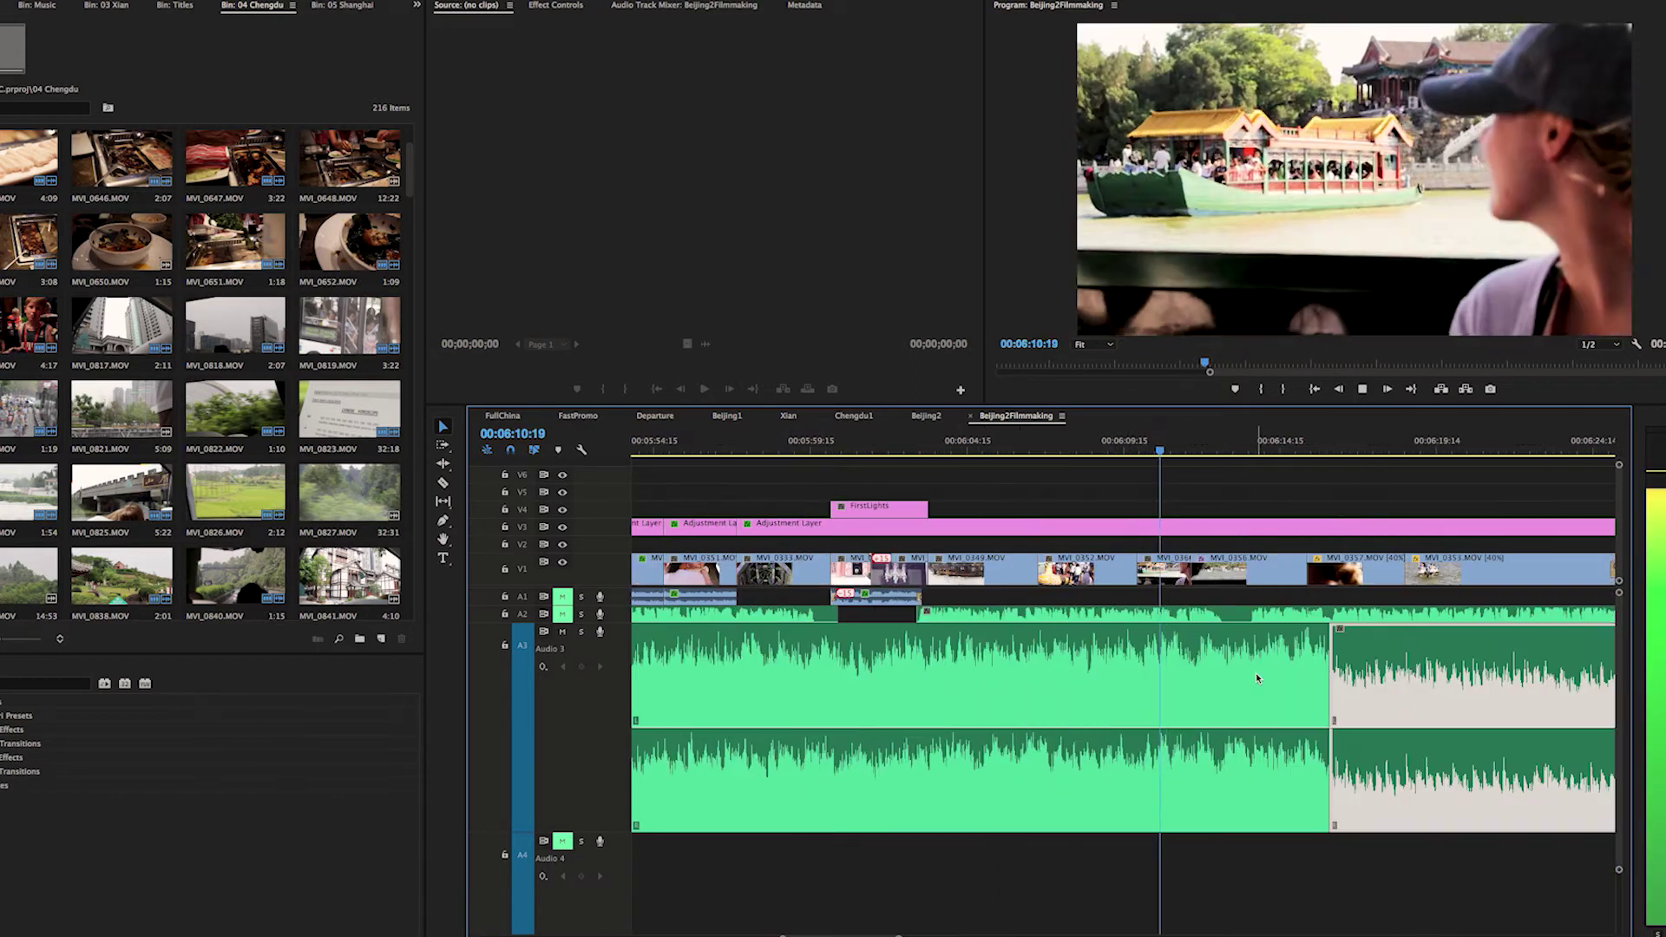
pyautogui.hscroll(3, 1201, 696)
pyautogui.hscroll(2, 1202, 696)
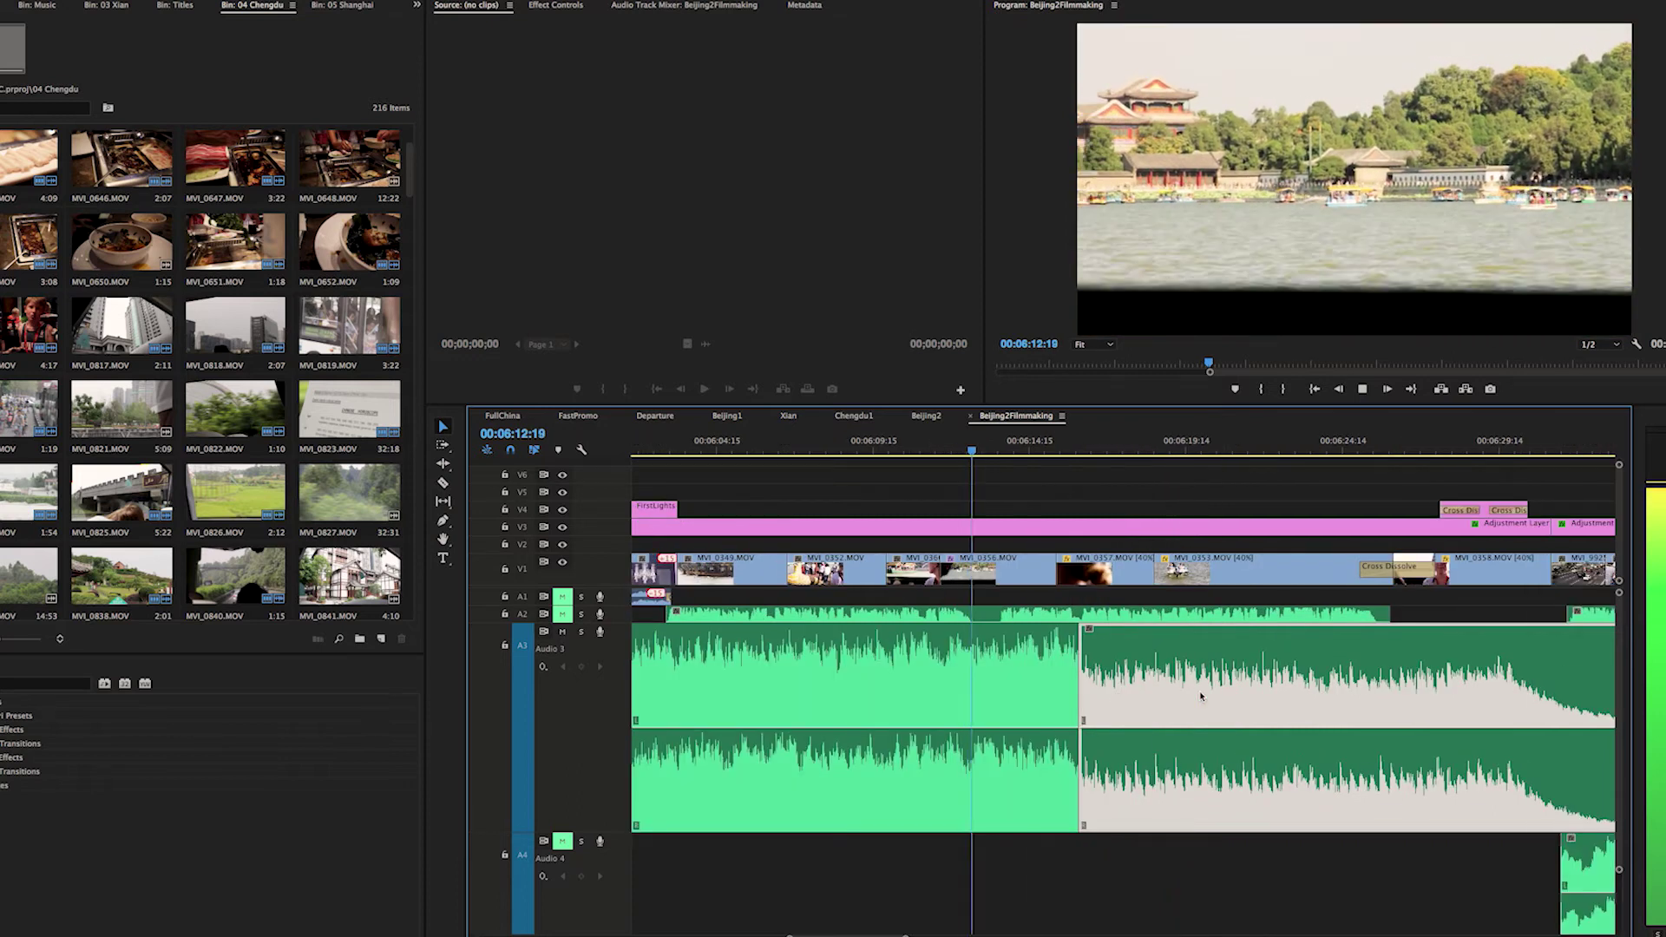
pyautogui.press('space')
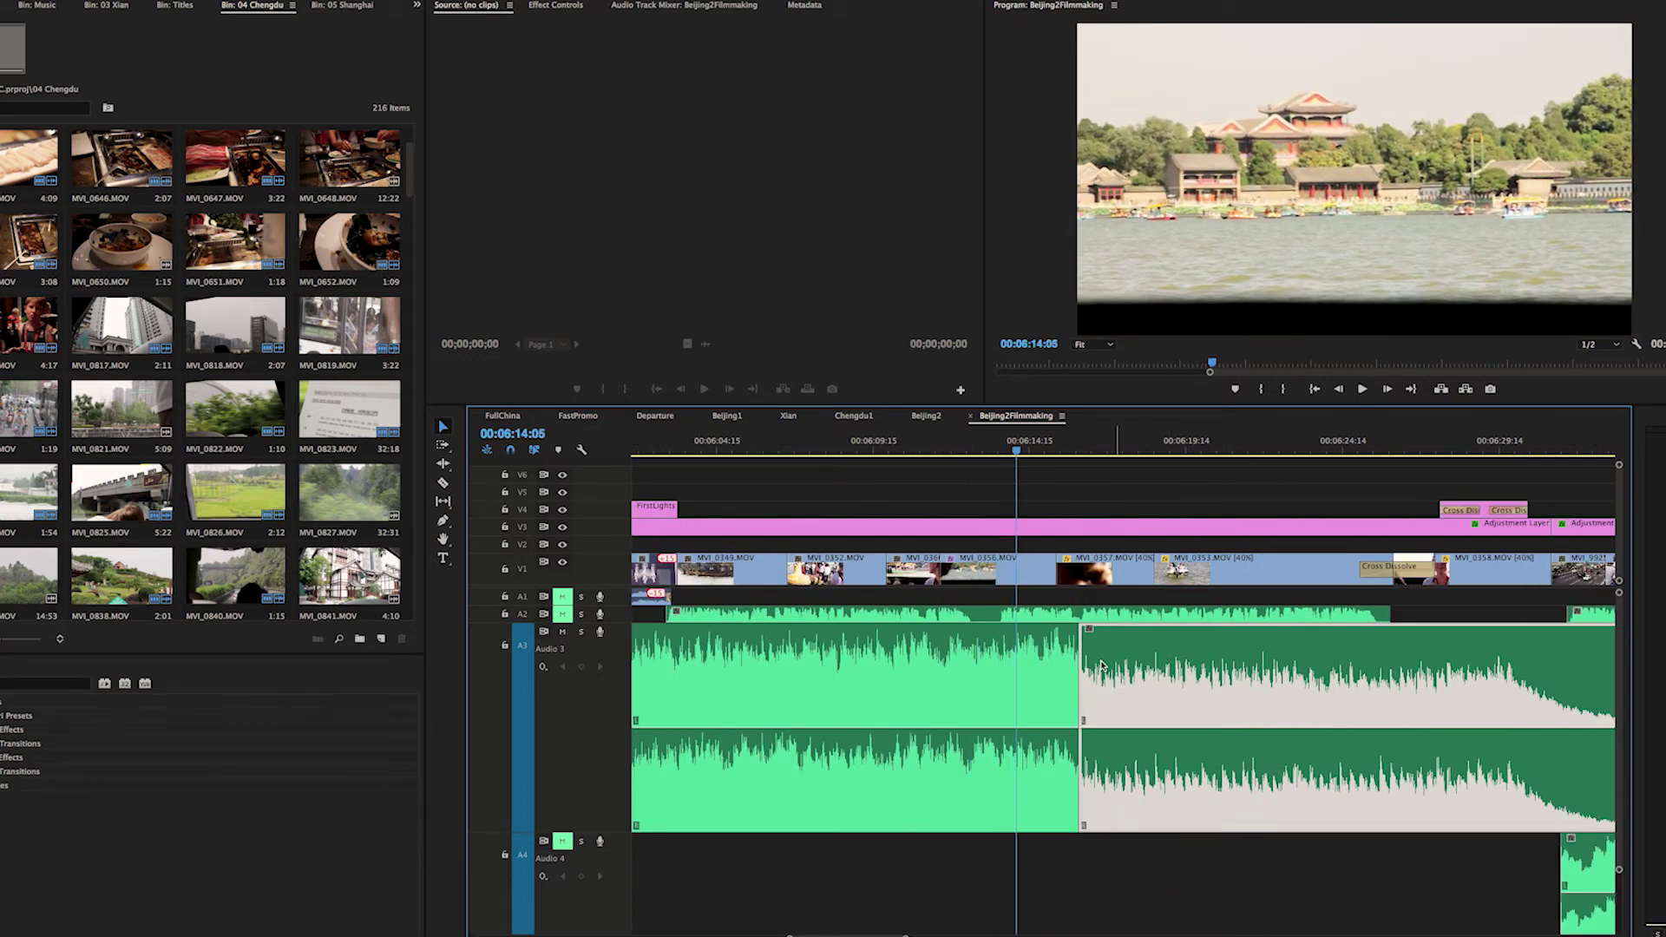
# - Move the ending piece so it starts at 00:06:14:05 and play back the join
pyautogui.moveTo(1123, 640); pyautogui.dragTo(1068, 641)
pyautogui.press('-')
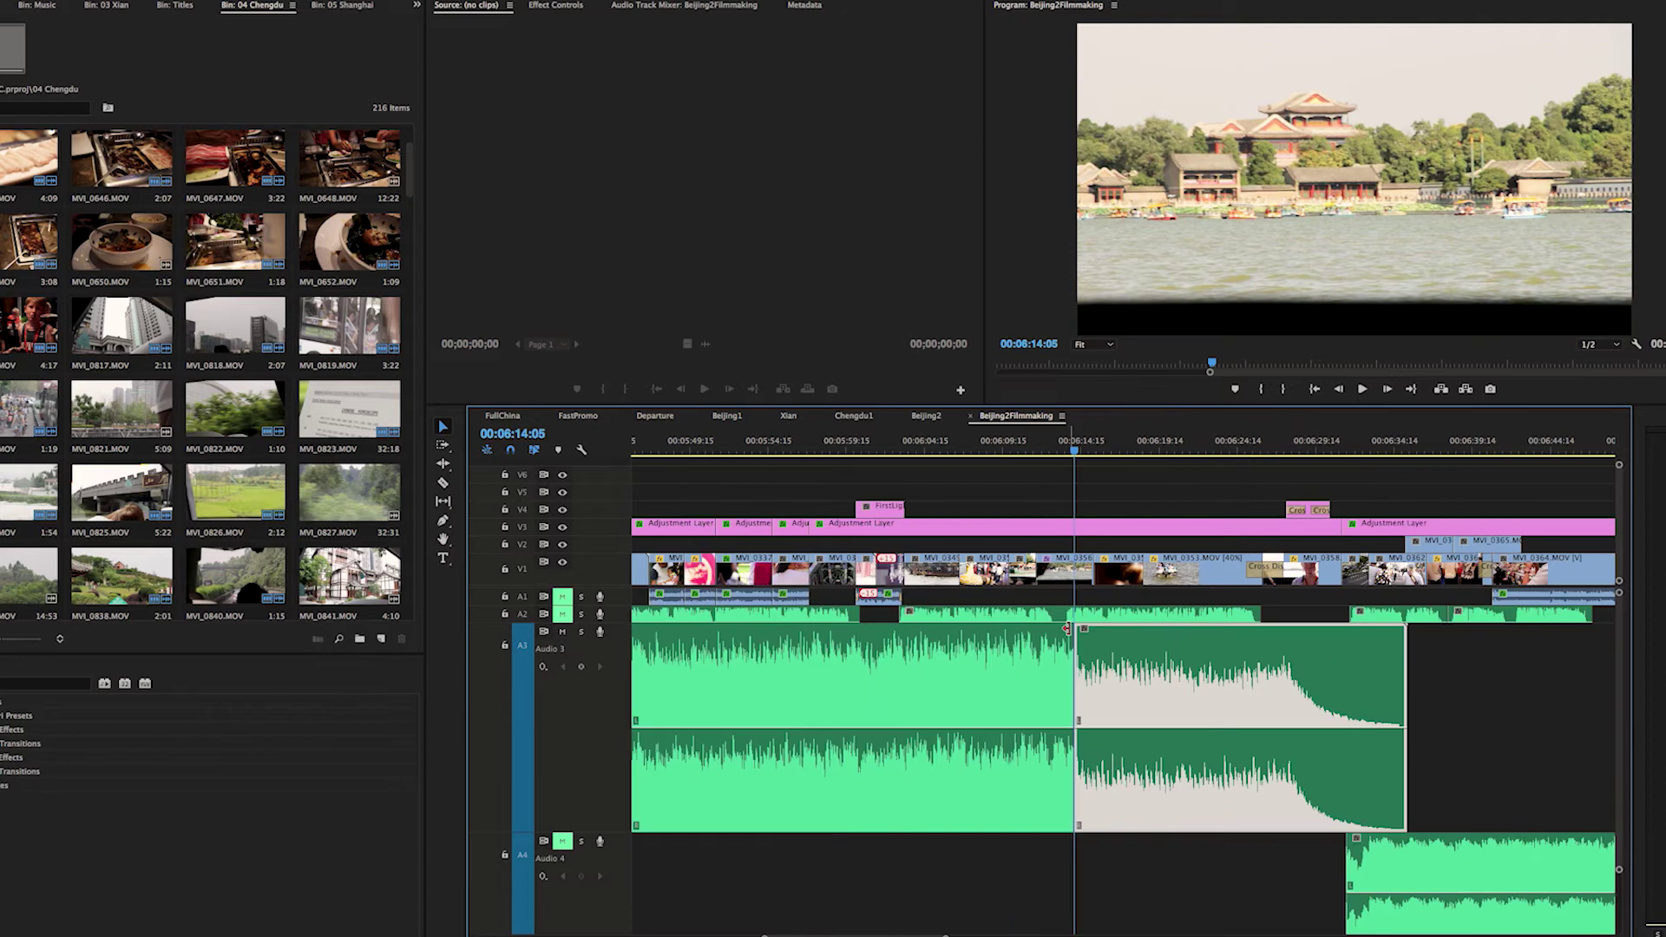
pyautogui.press('space')
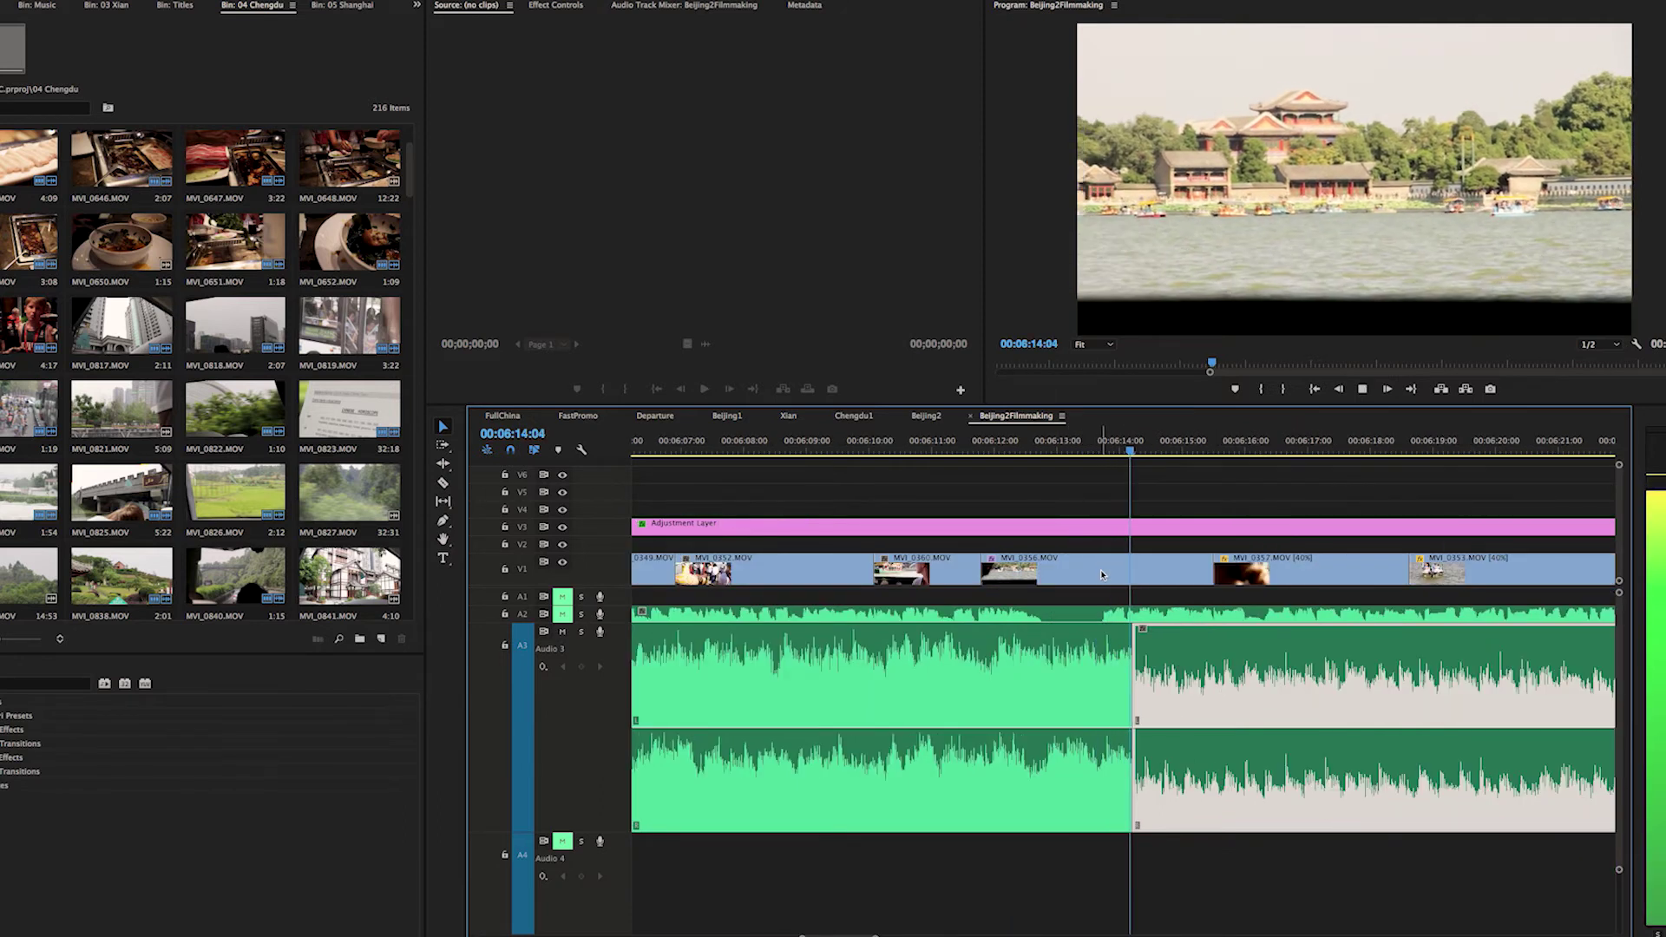
pyautogui.press('=')
pyautogui.press('space')
# - Cut the first four frames off the ending piece at 00:06:14:09, delete them and move the remainder back to close the gap
pyautogui.click(1029, 445)
pyautogui.press('c')
pyautogui.click(1028, 652)
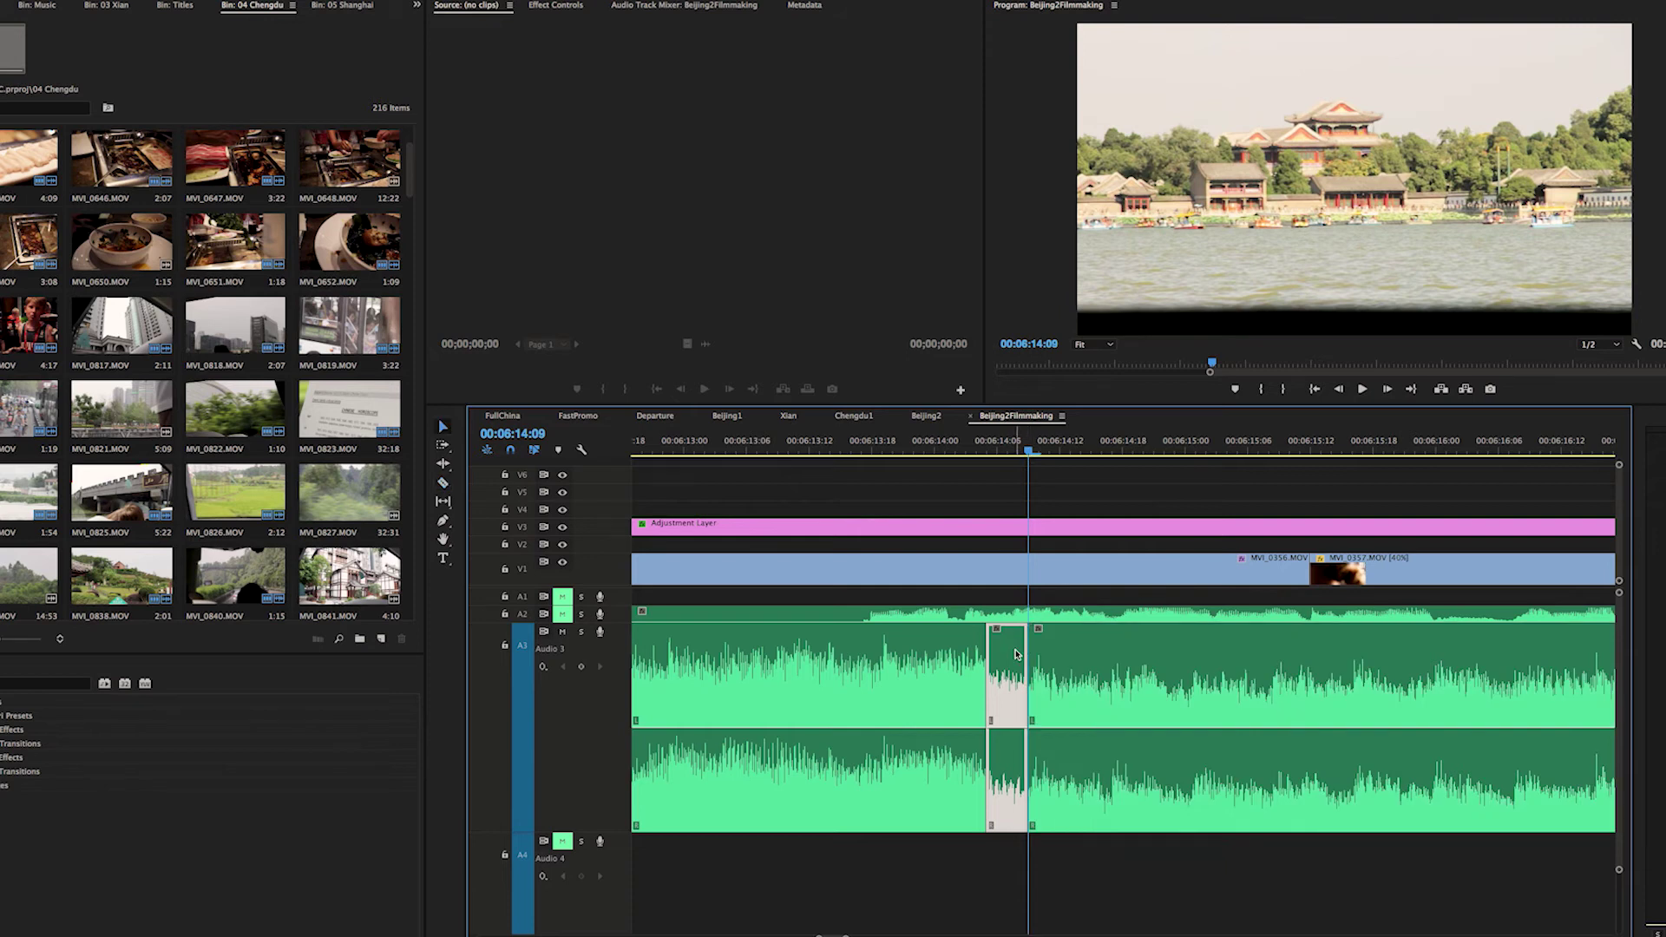
pyautogui.press('Delete')
pyautogui.moveTo(1050, 652); pyautogui.dragTo(1013, 652)
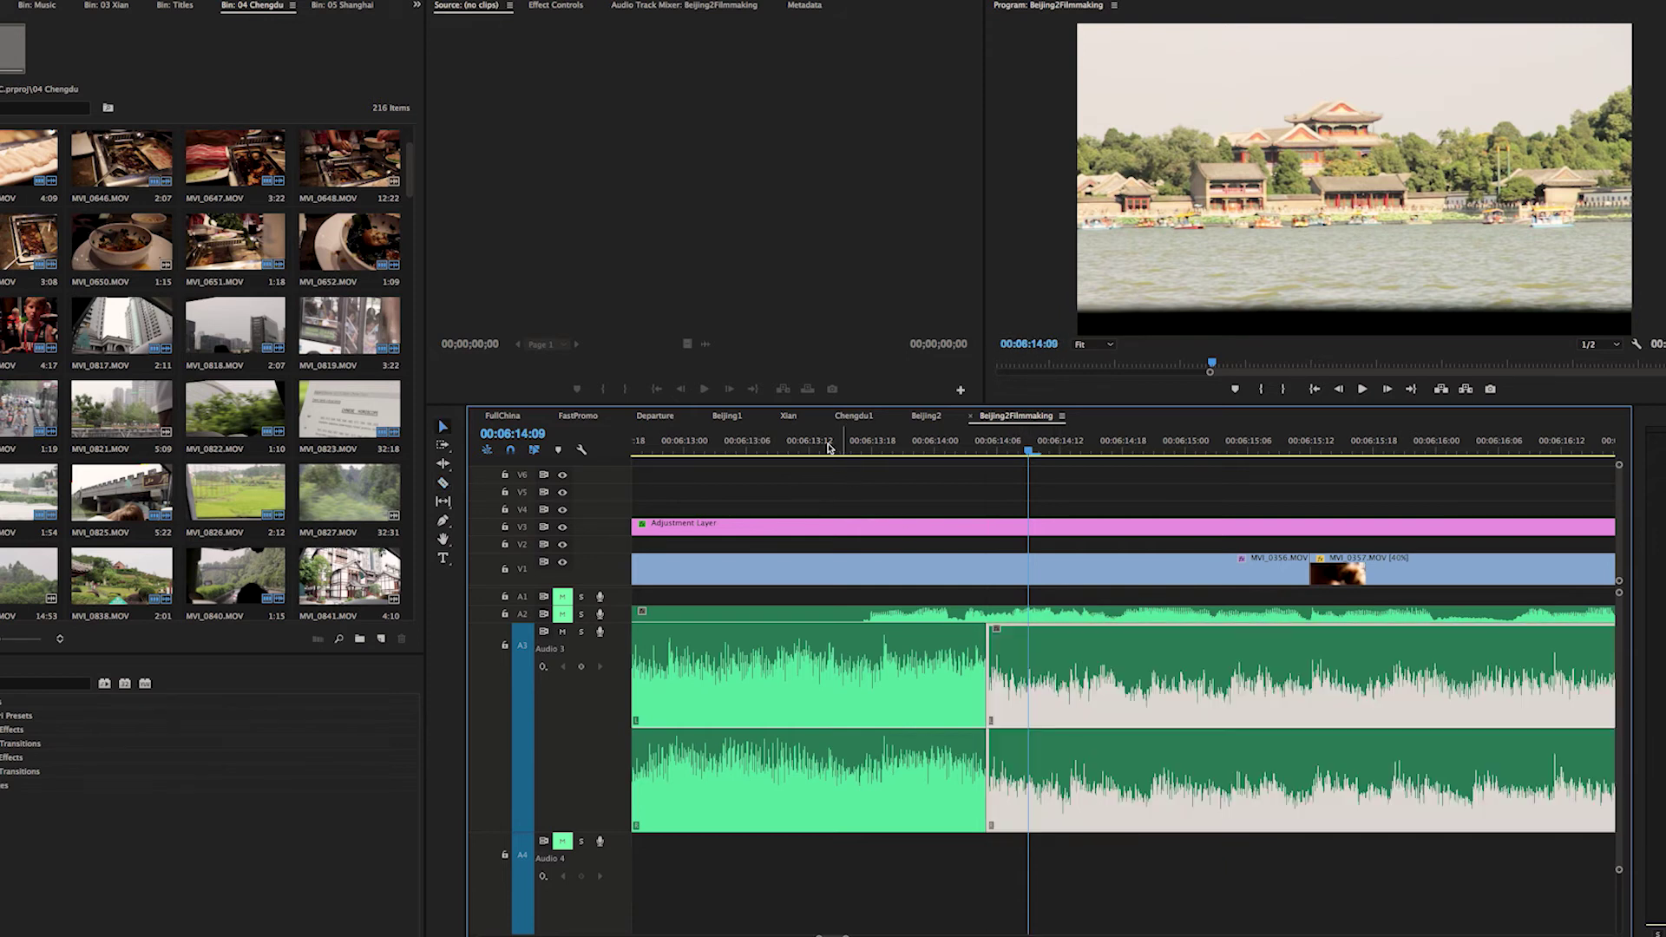
# - Play back the A3 song across the tightened join with its ending
pyautogui.click(800, 444)
pyautogui.press('space')
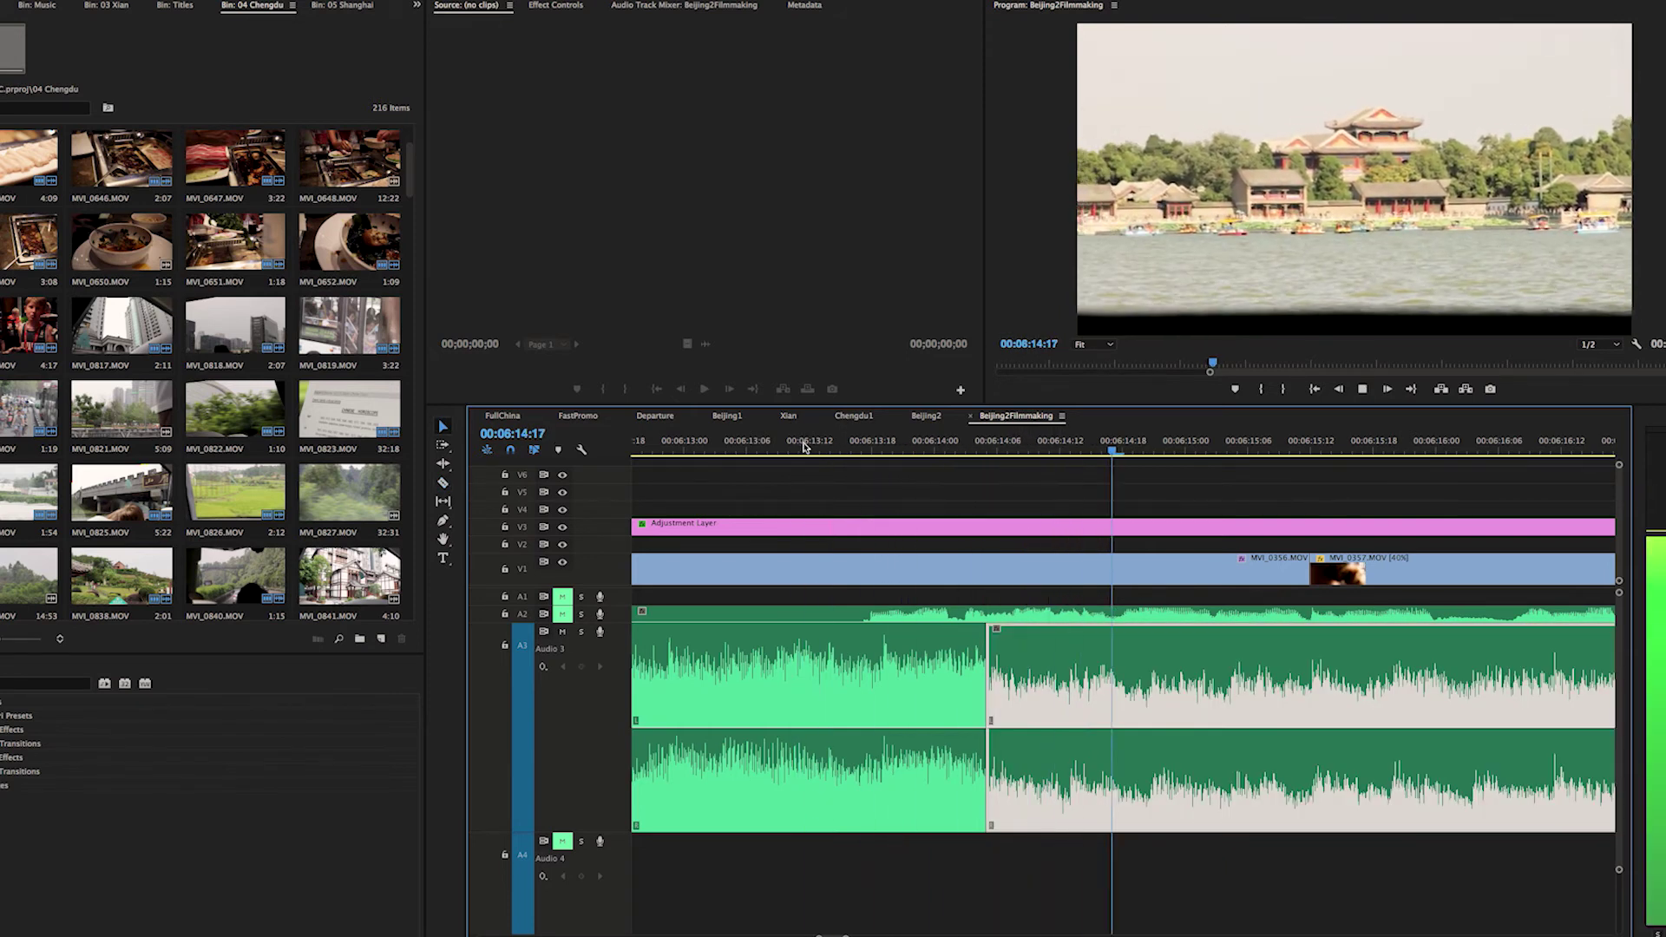
pyautogui.press('-')
pyautogui.press('-')
pyautogui.press('-')
pyautogui.press('=')
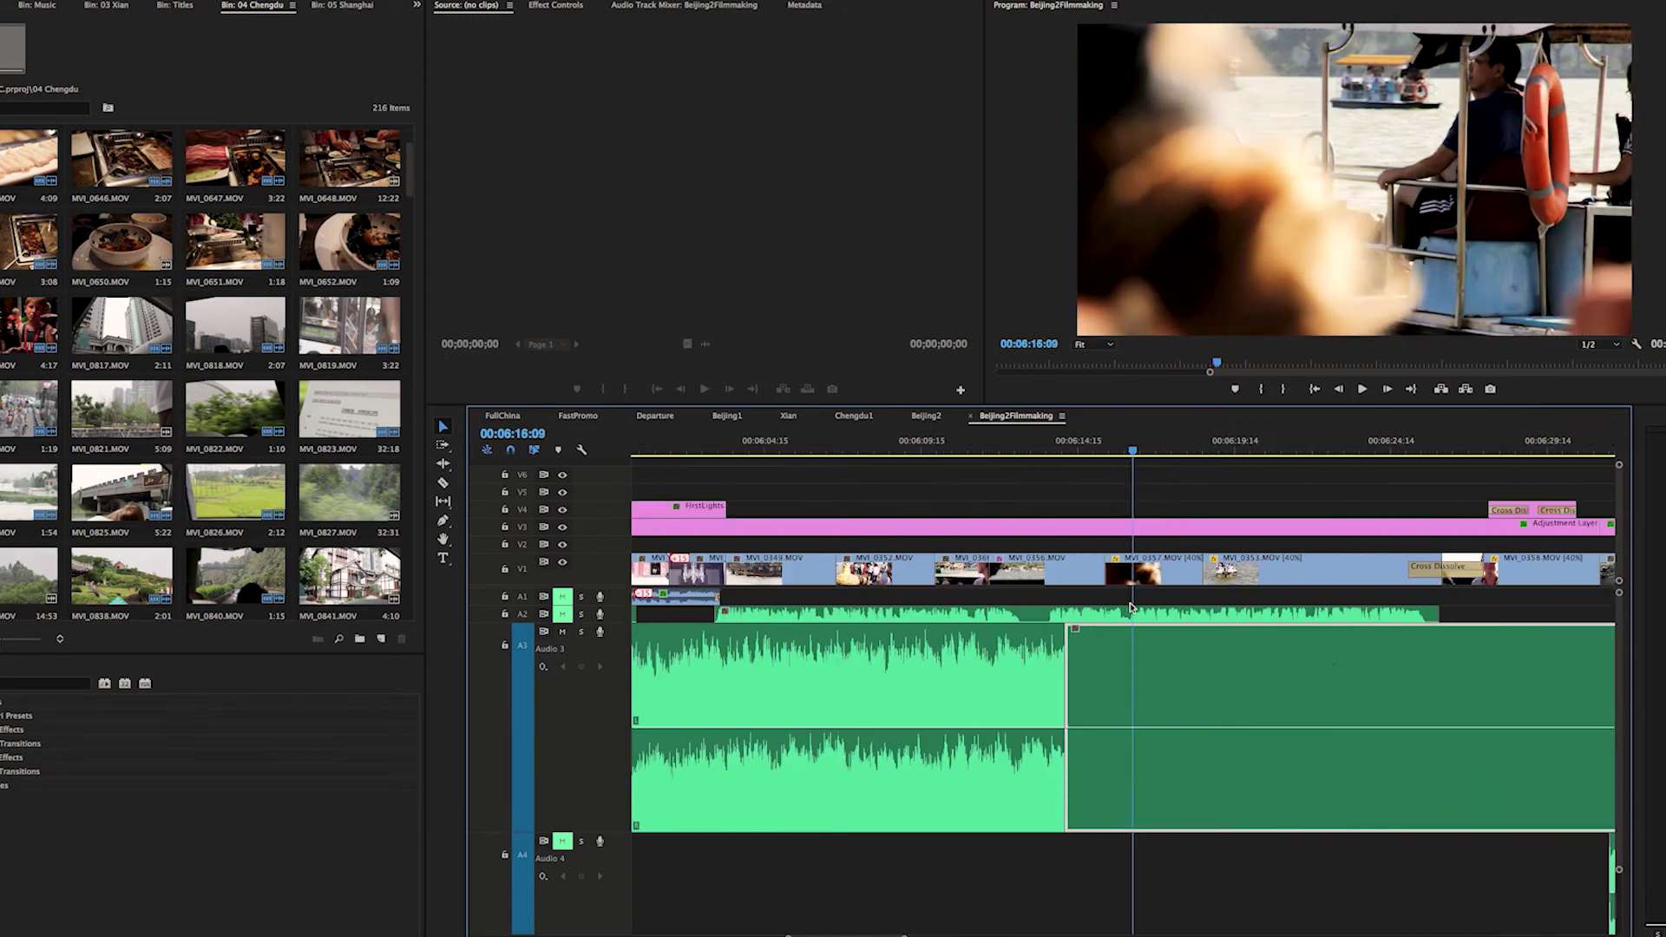
# - Apply the default audio transition to the A3 join at 00:06:14:05 and to the end of the ending piece
pyautogui.press('Up')
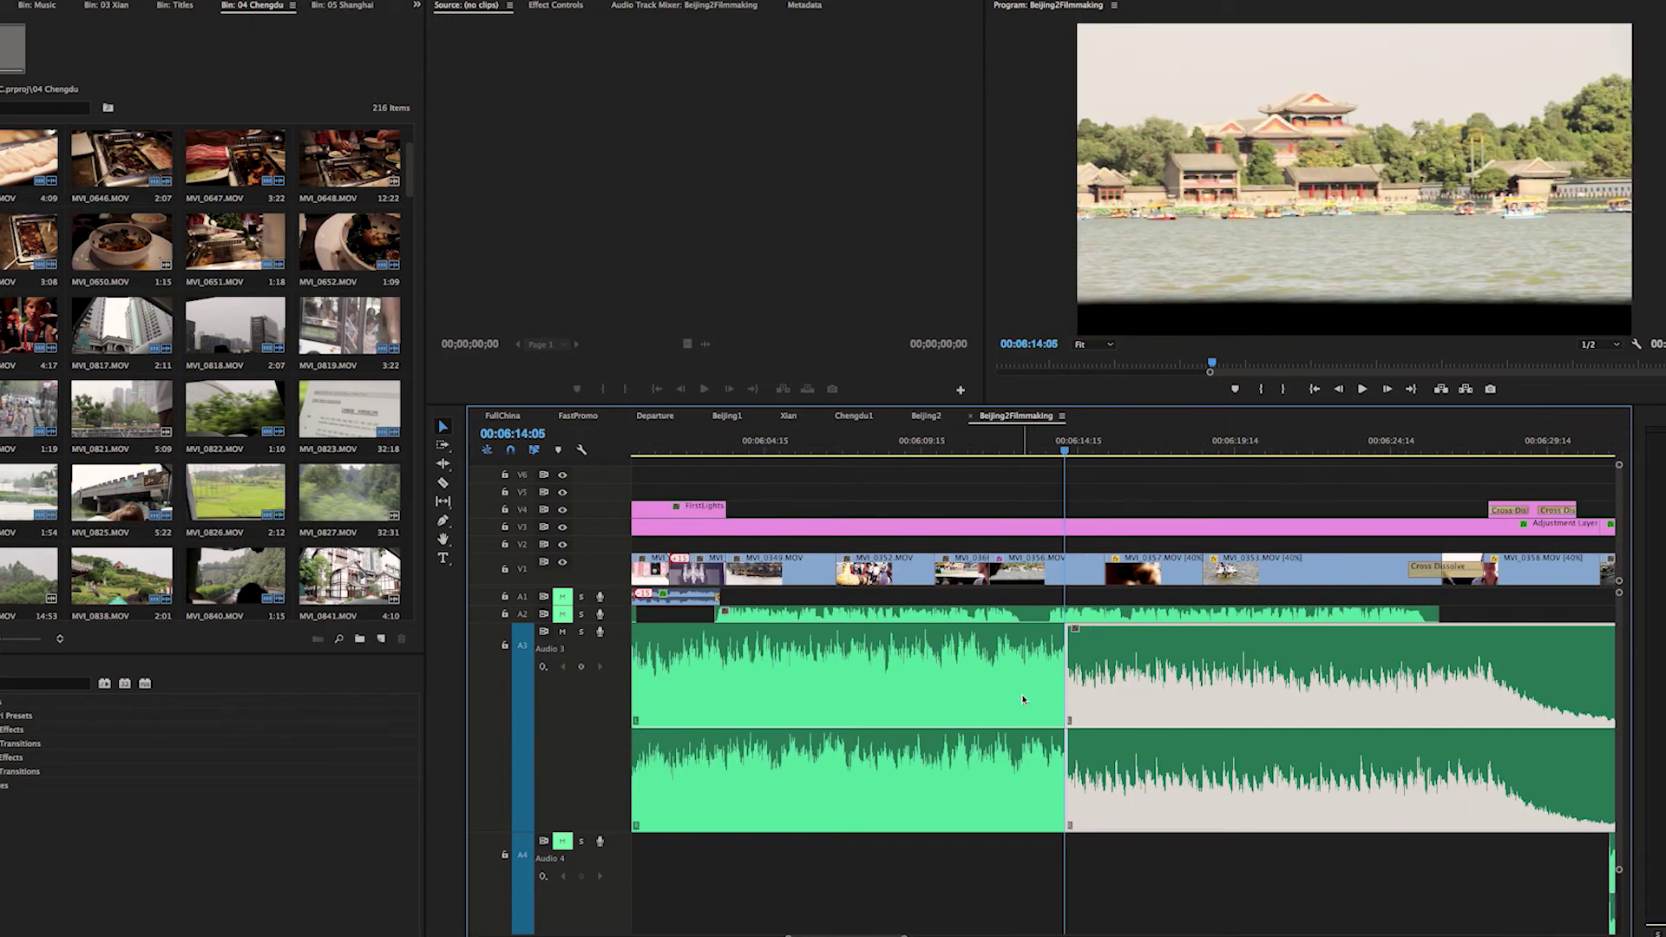
pyautogui.hotkey('ctrl', 'shift', 'a')
pyautogui.hotkey('ctrl', 'shift', 'd')
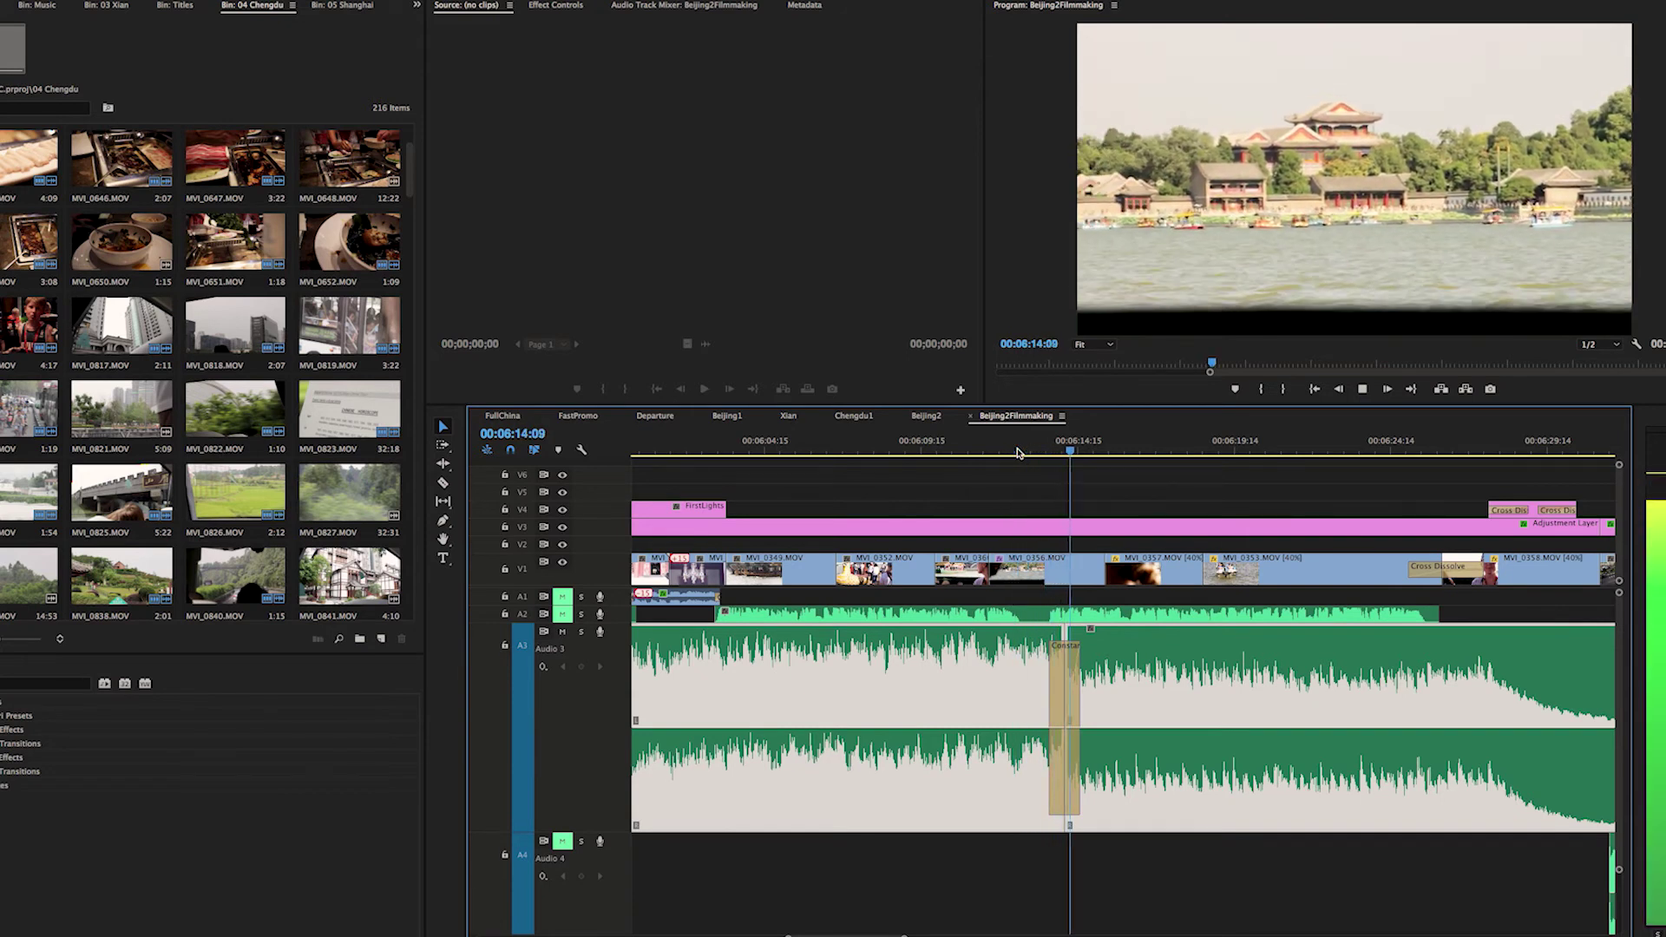
# - Unmute A2 and play back the crossfaded A3 join from just before 00:06:14:05
pyautogui.press('space')
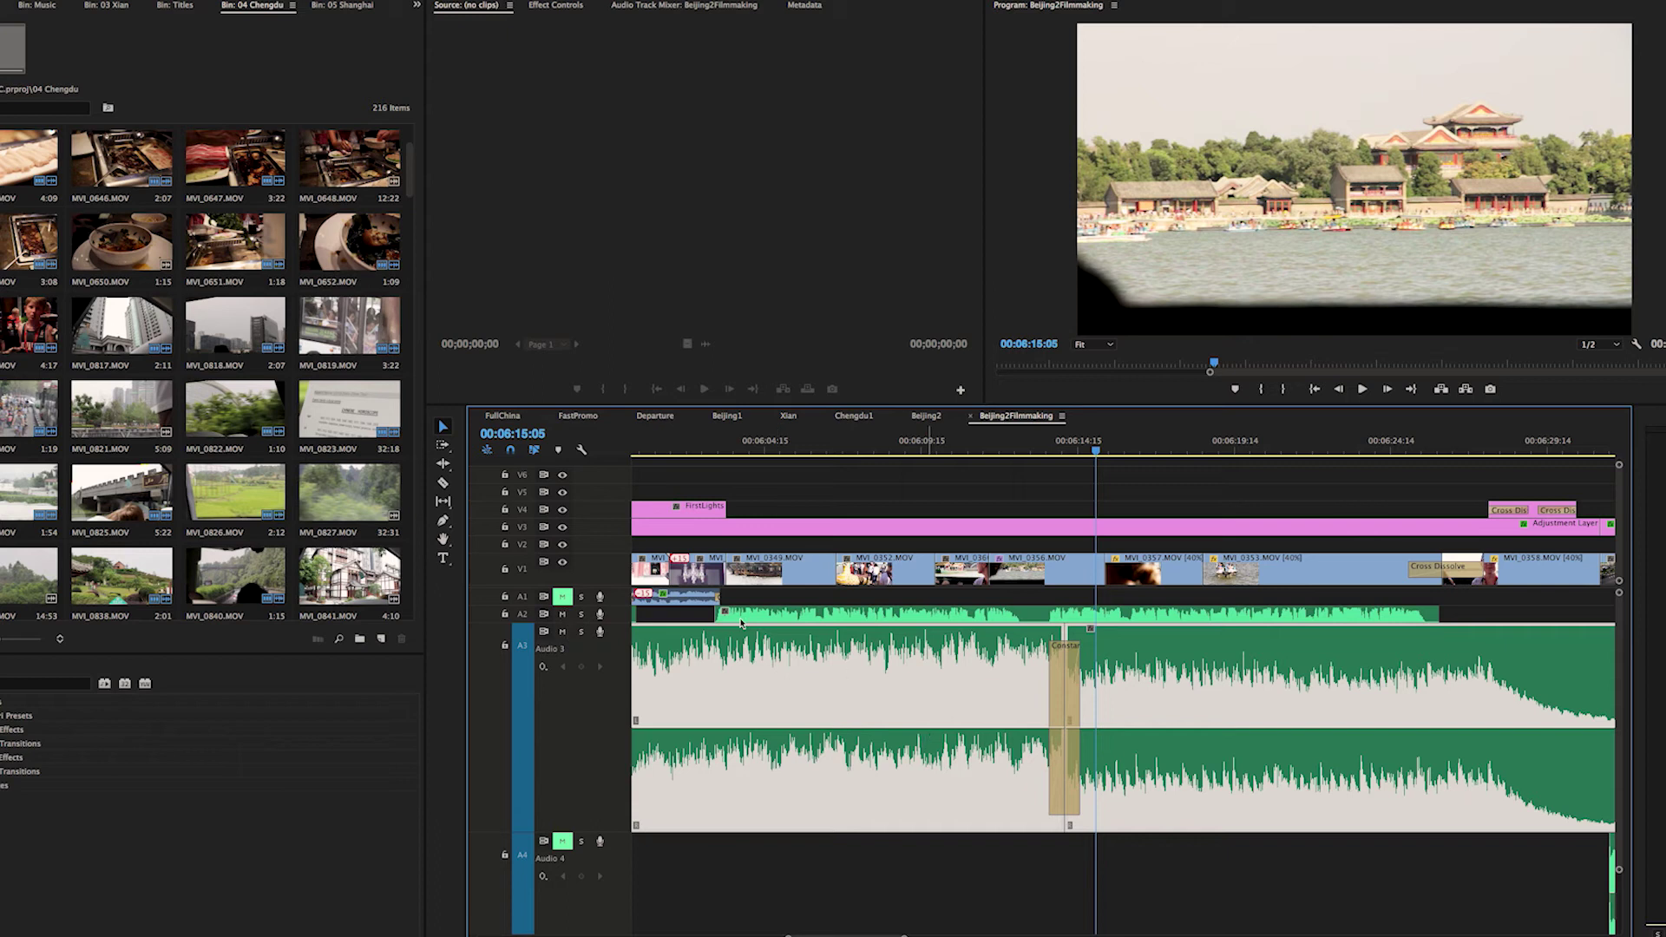
pyautogui.click(1025, 450)
pyautogui.press('space')
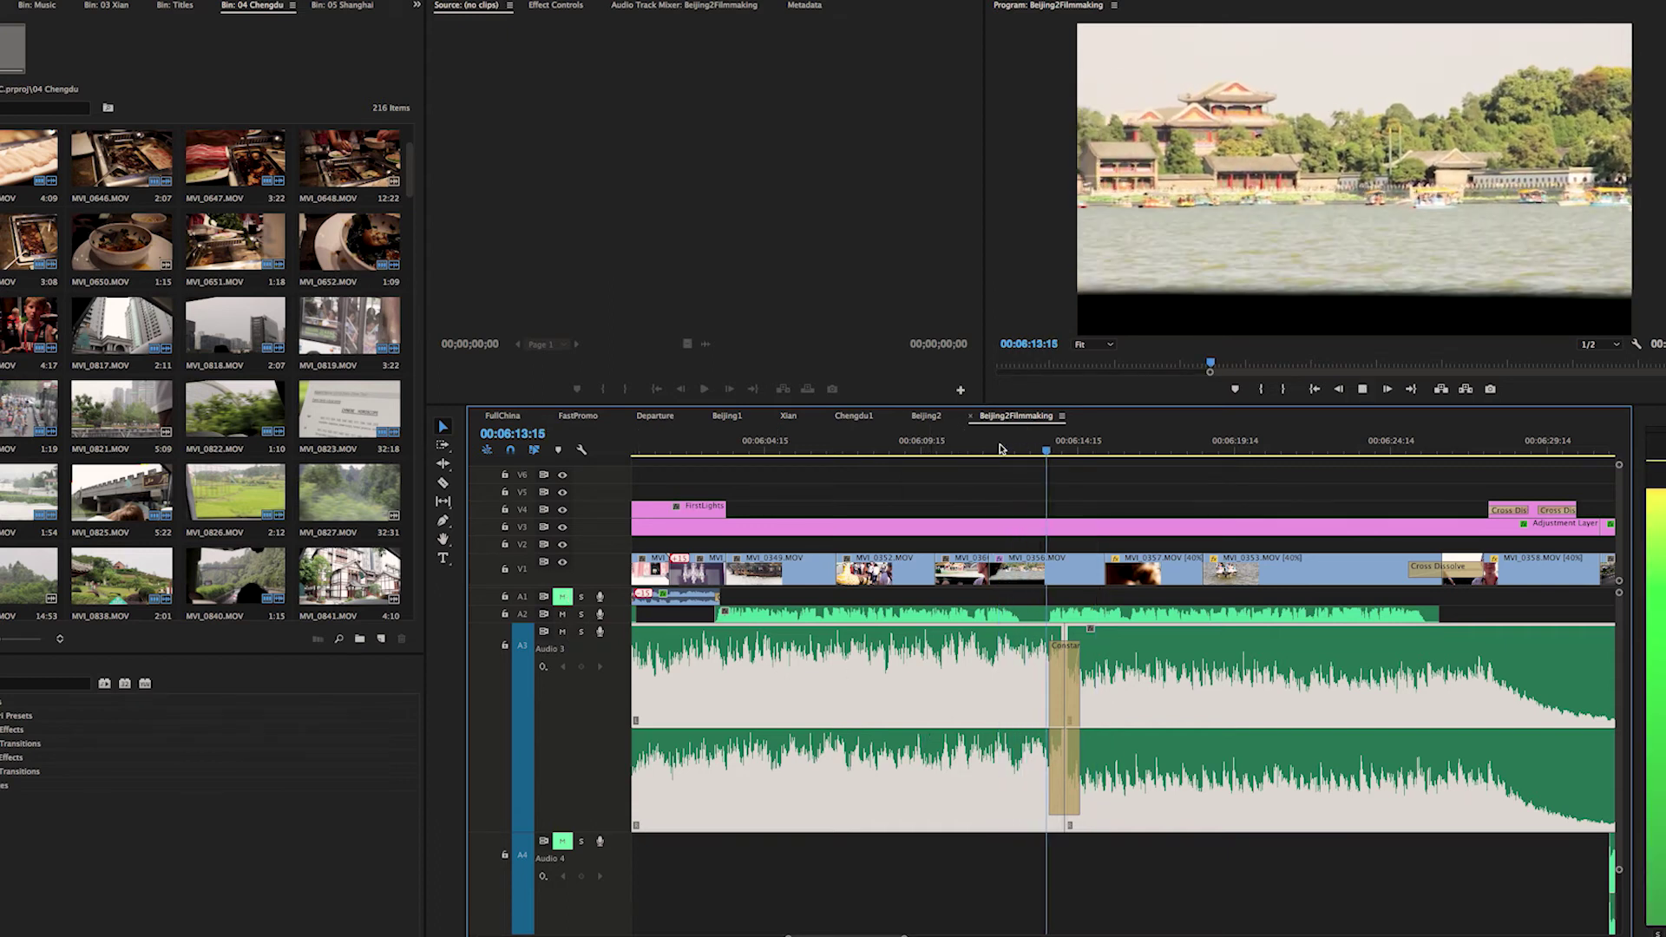
pyautogui.press('-')
pyautogui.press('-')
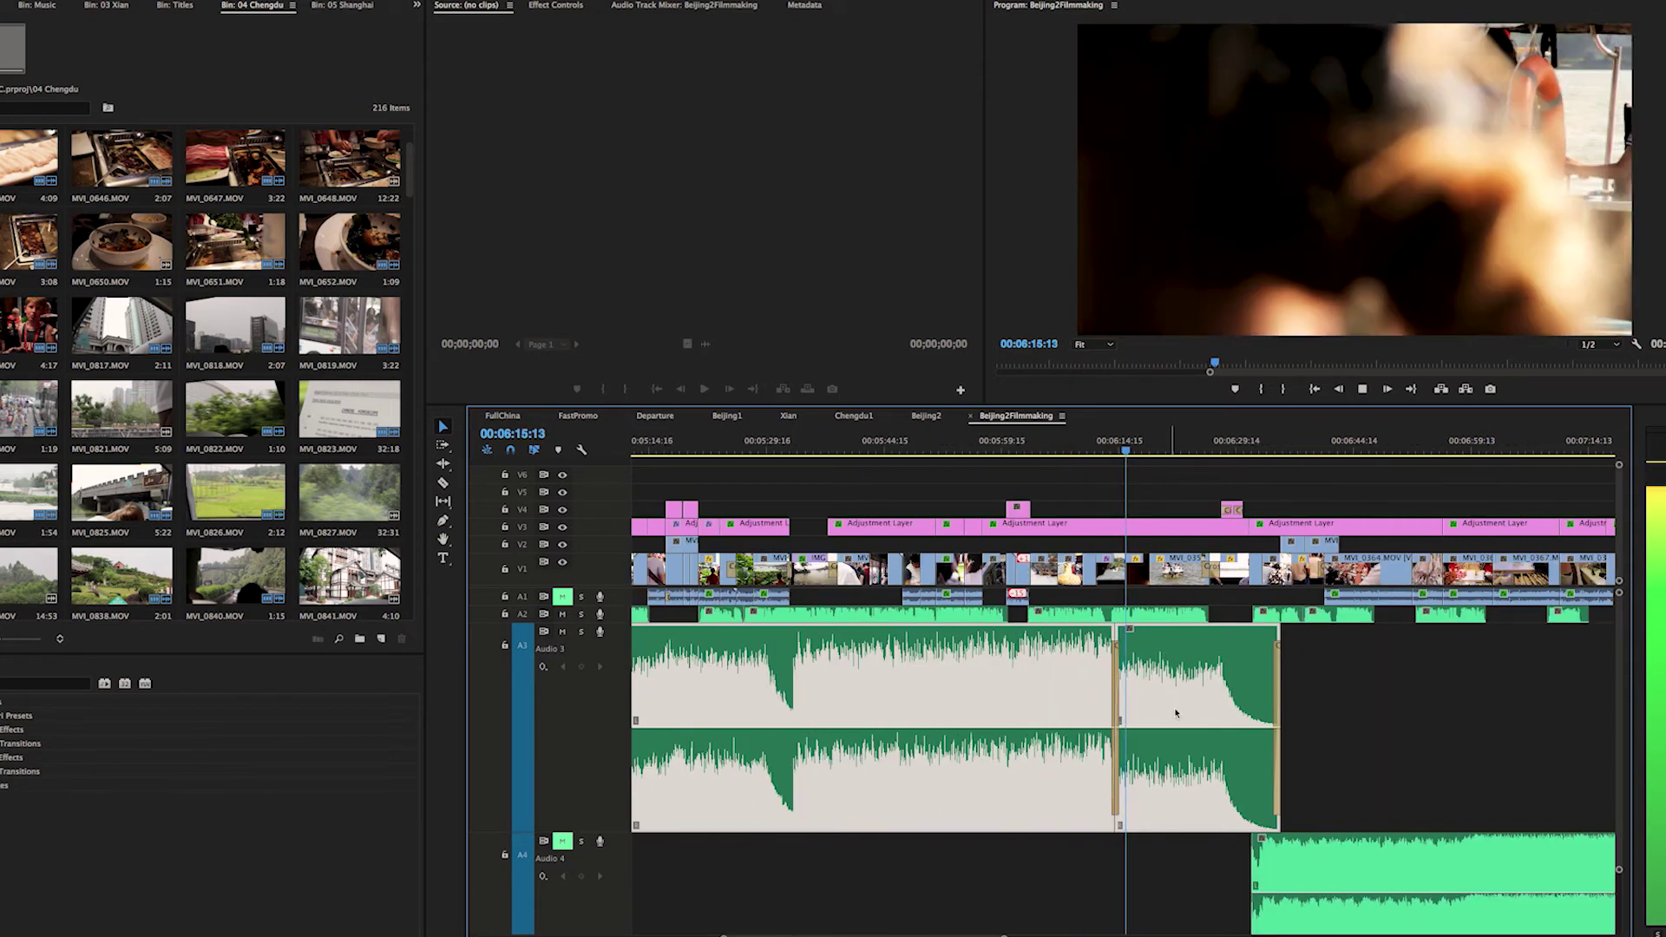
pyautogui.scroll(-1, 1173, 660)
pyautogui.scroll(1, 1173, 613)
pyautogui.press('space')
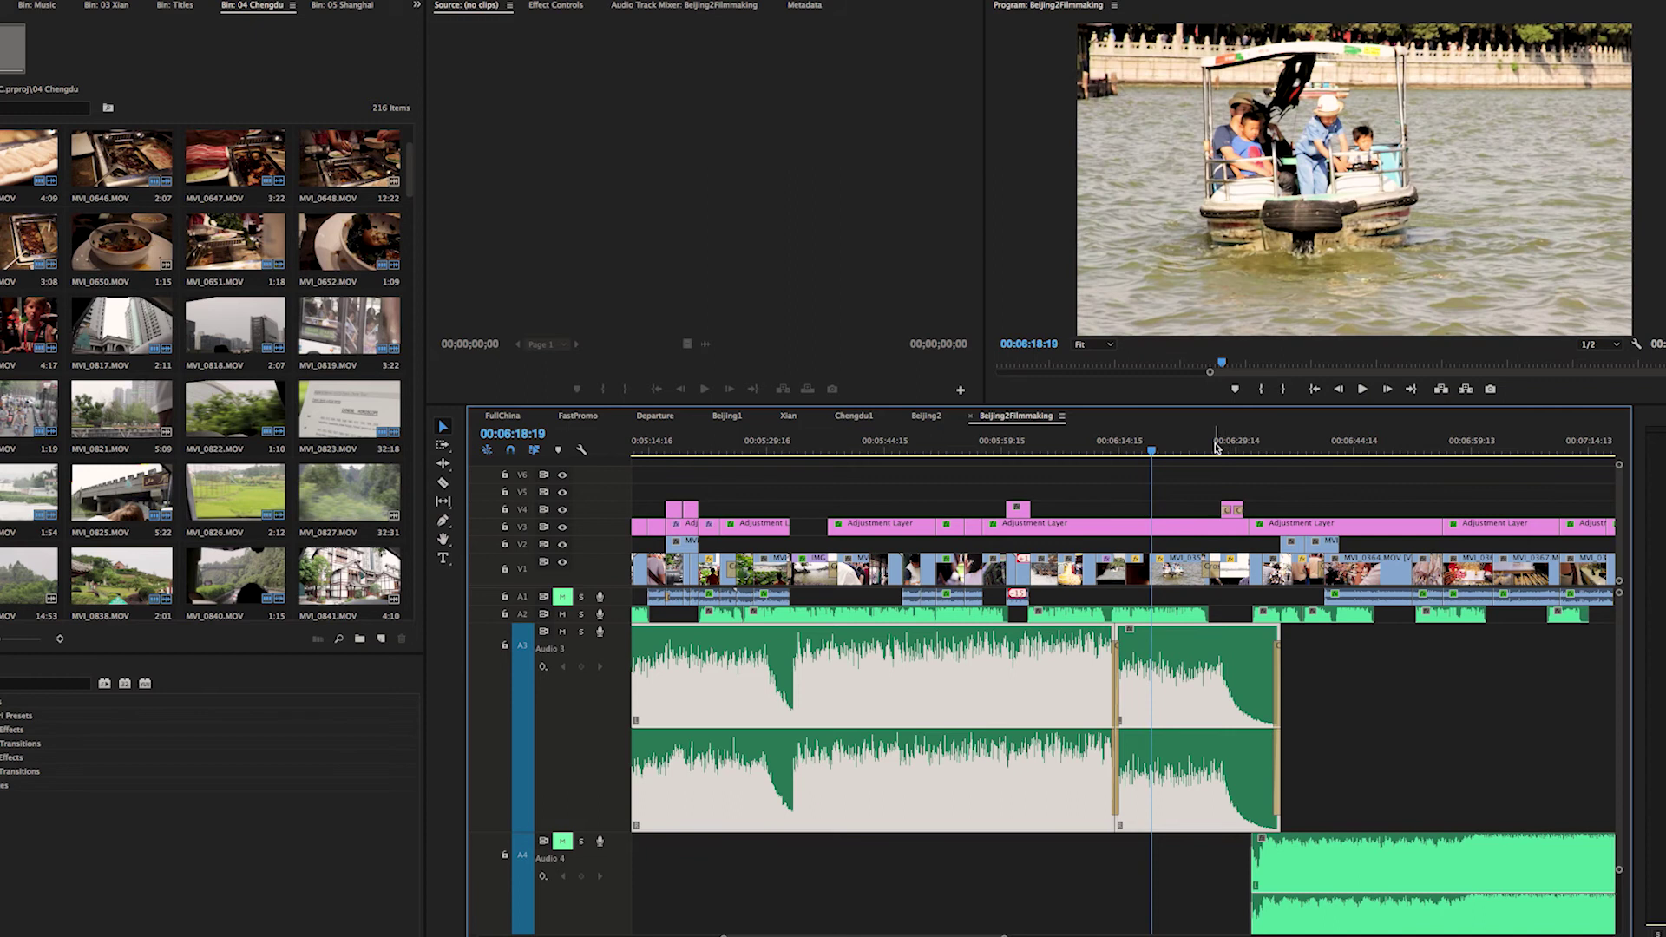
# - Play the passage from the A3 ending into the unmuted A4 song and extend the A4 clip's start to about 00:06:28
pyautogui.click(1216, 447)
pyautogui.press('=')
pyautogui.press('=')
pyautogui.press('space')
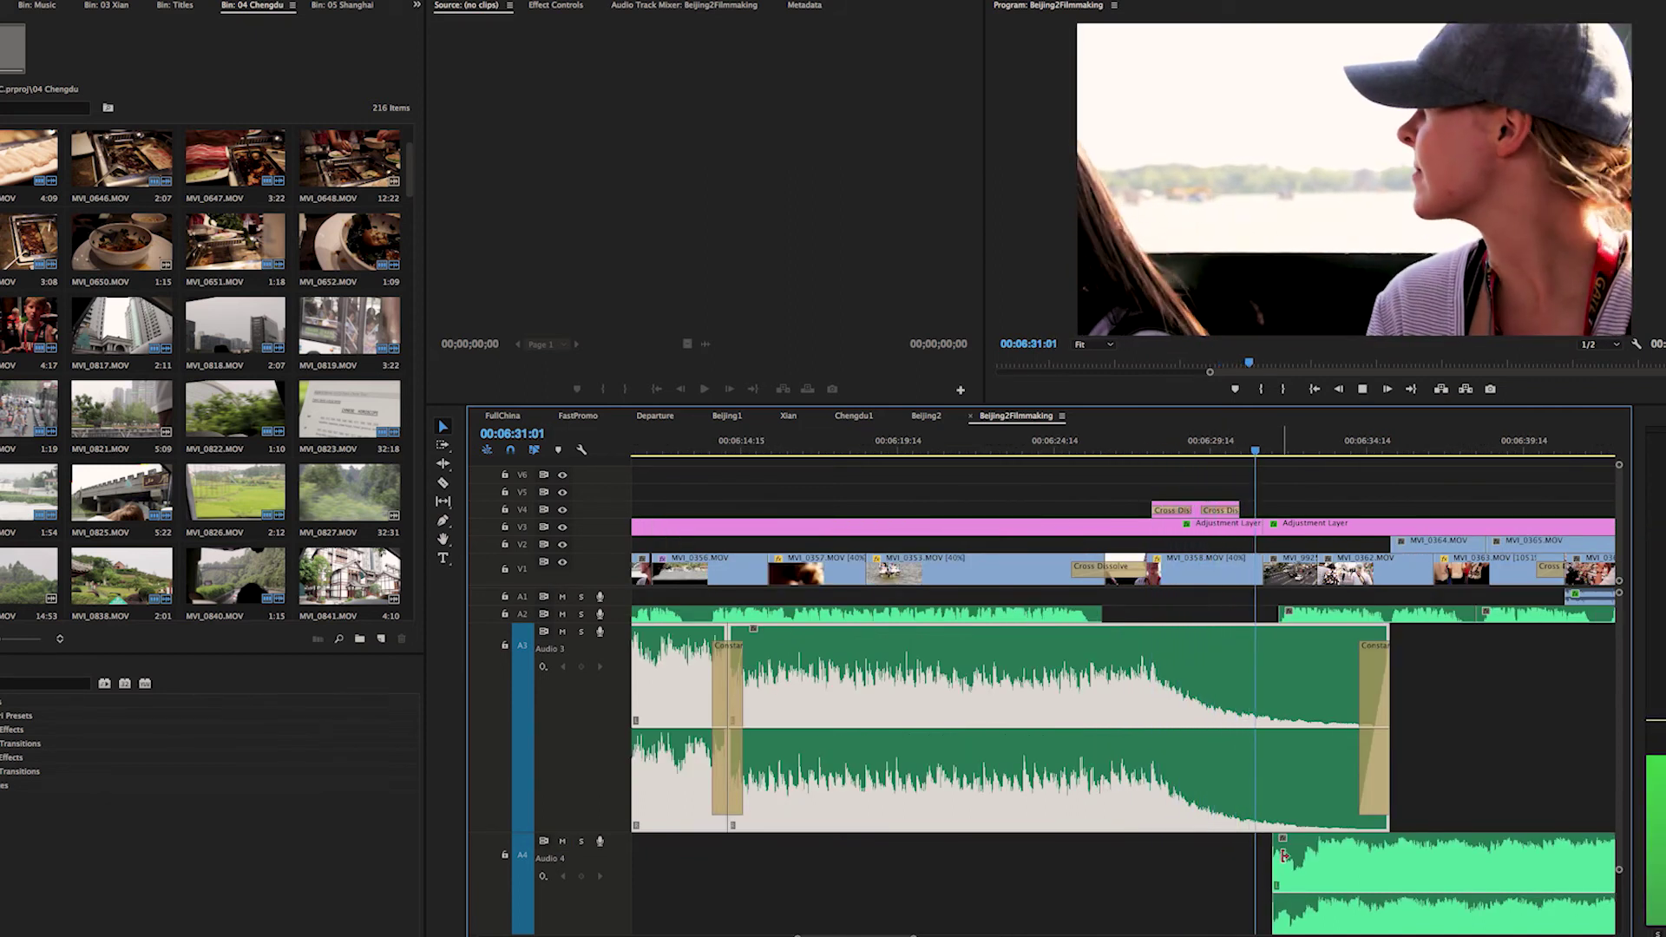
pyautogui.press('space')
pyautogui.press('-')
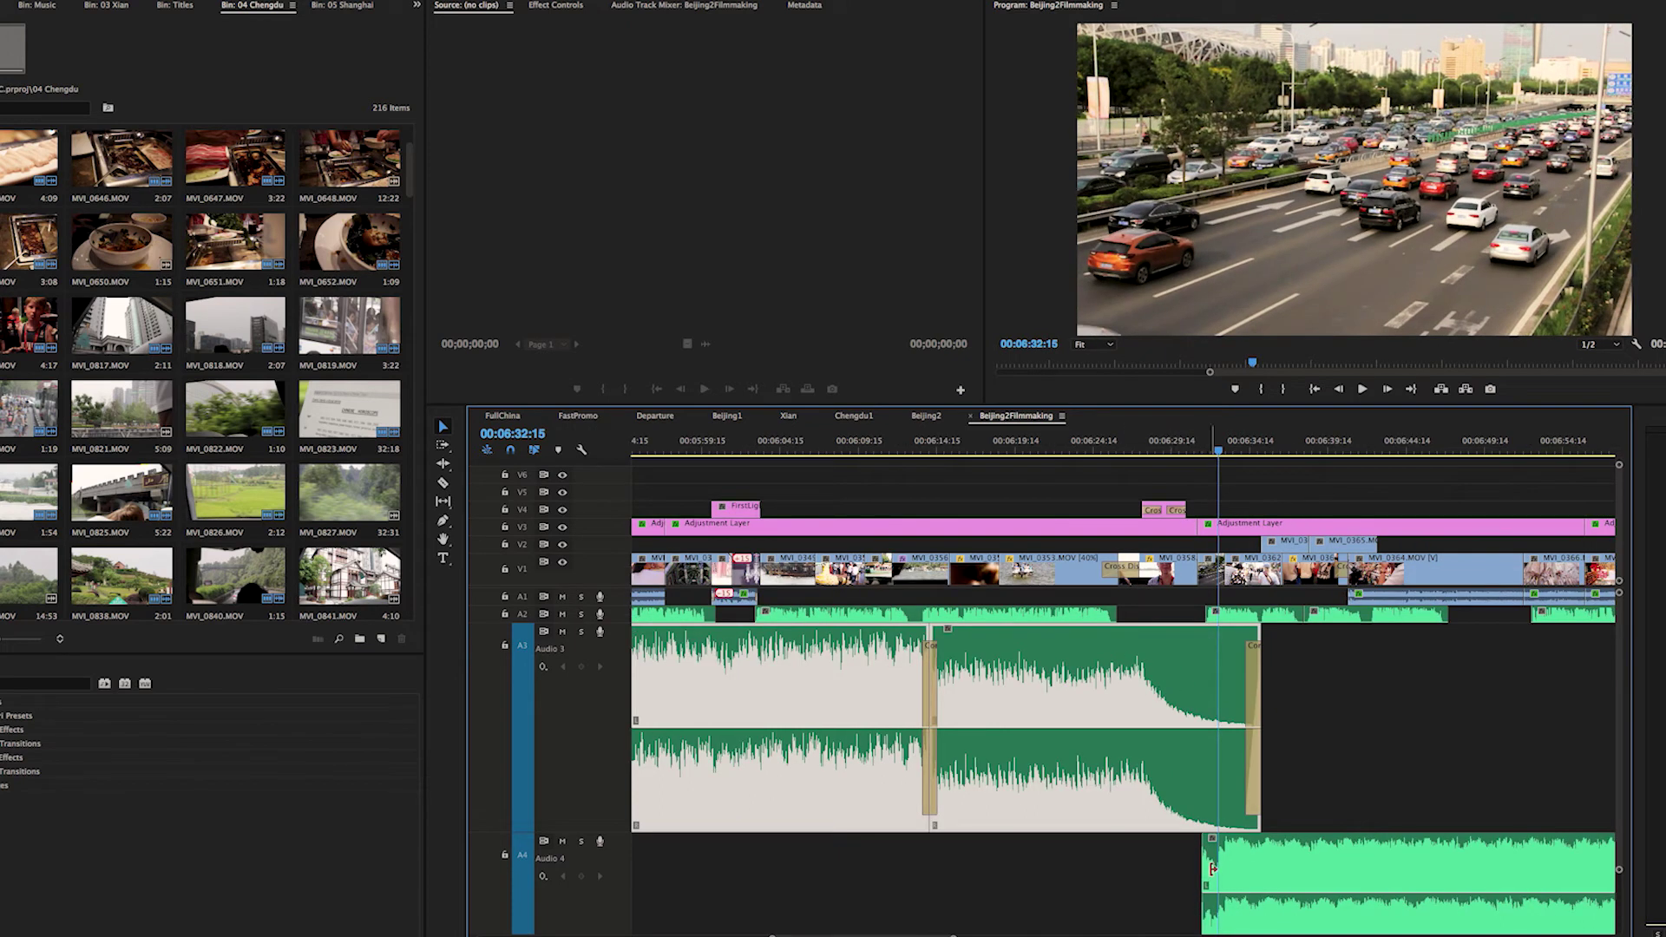
pyautogui.moveTo(1205, 861); pyautogui.dragTo(1145, 861)
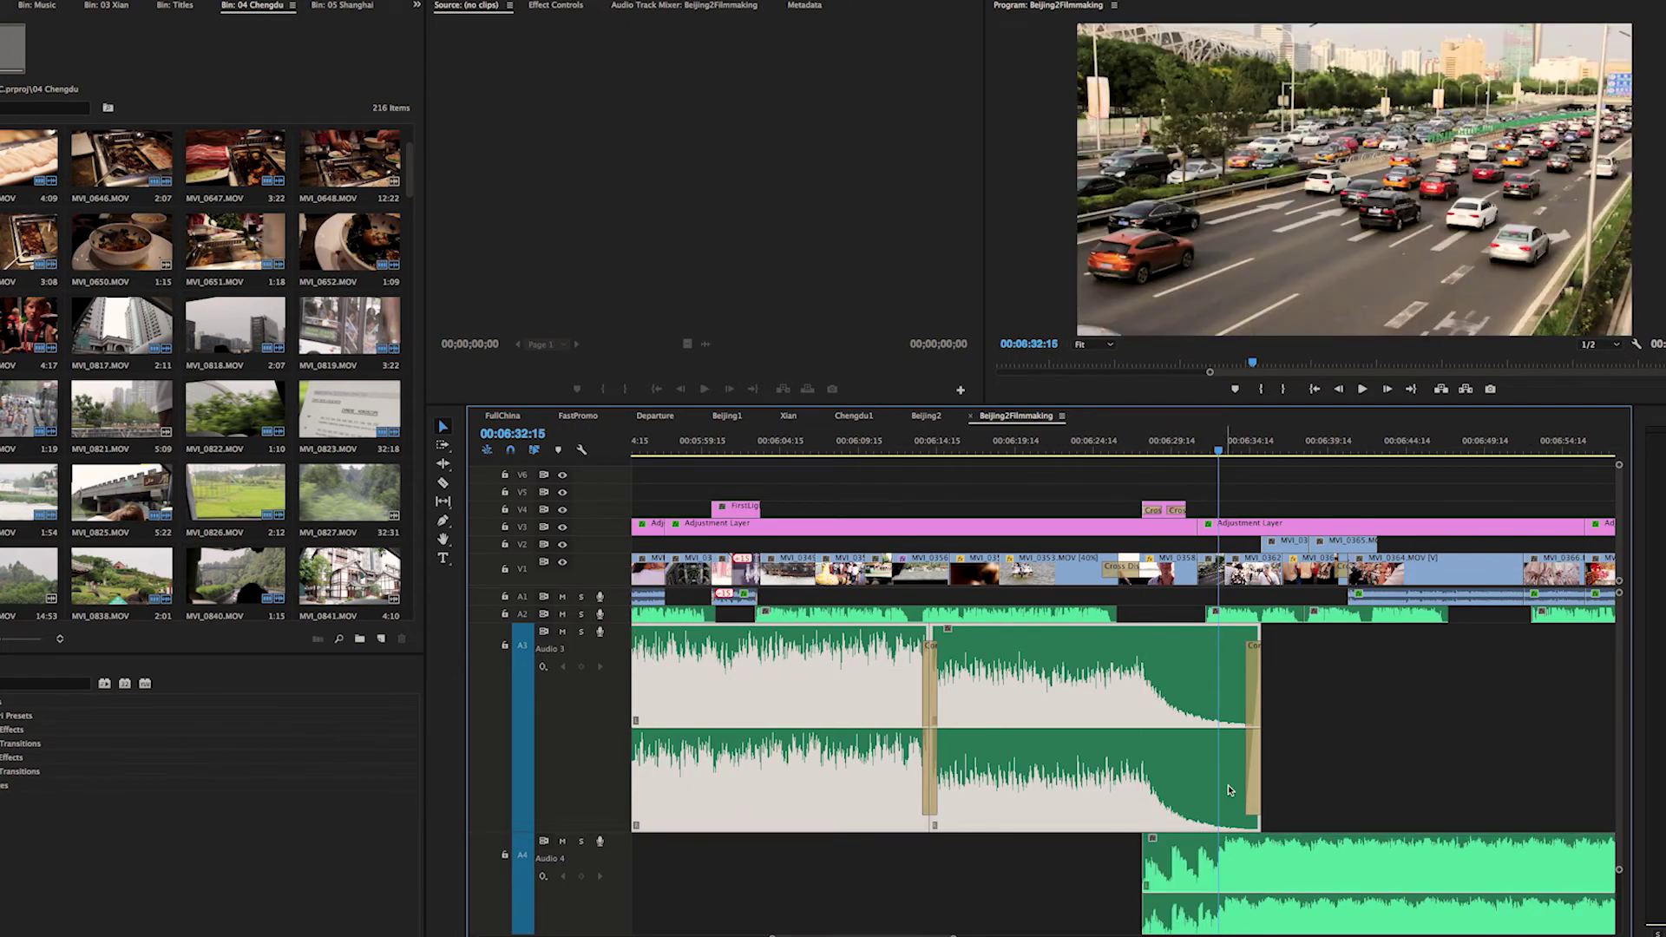
# - Play the tail of the A3 ending and extend the A4 clip's start earlier, to about 00:06:26
pyautogui.press('space')
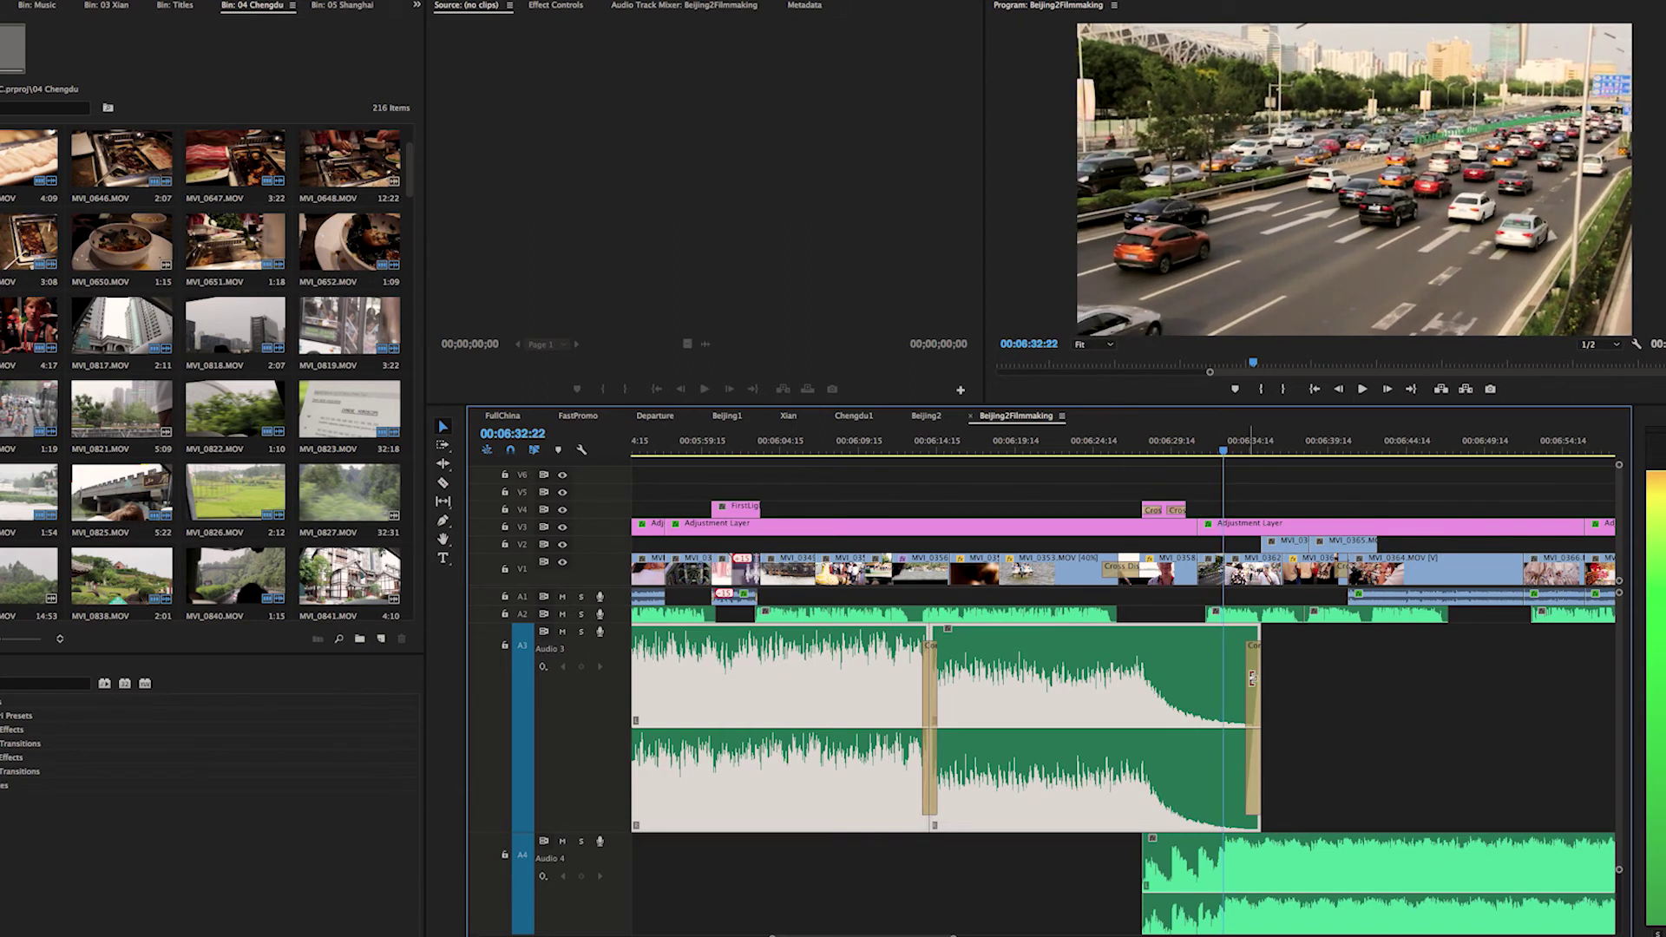
pyautogui.press('space')
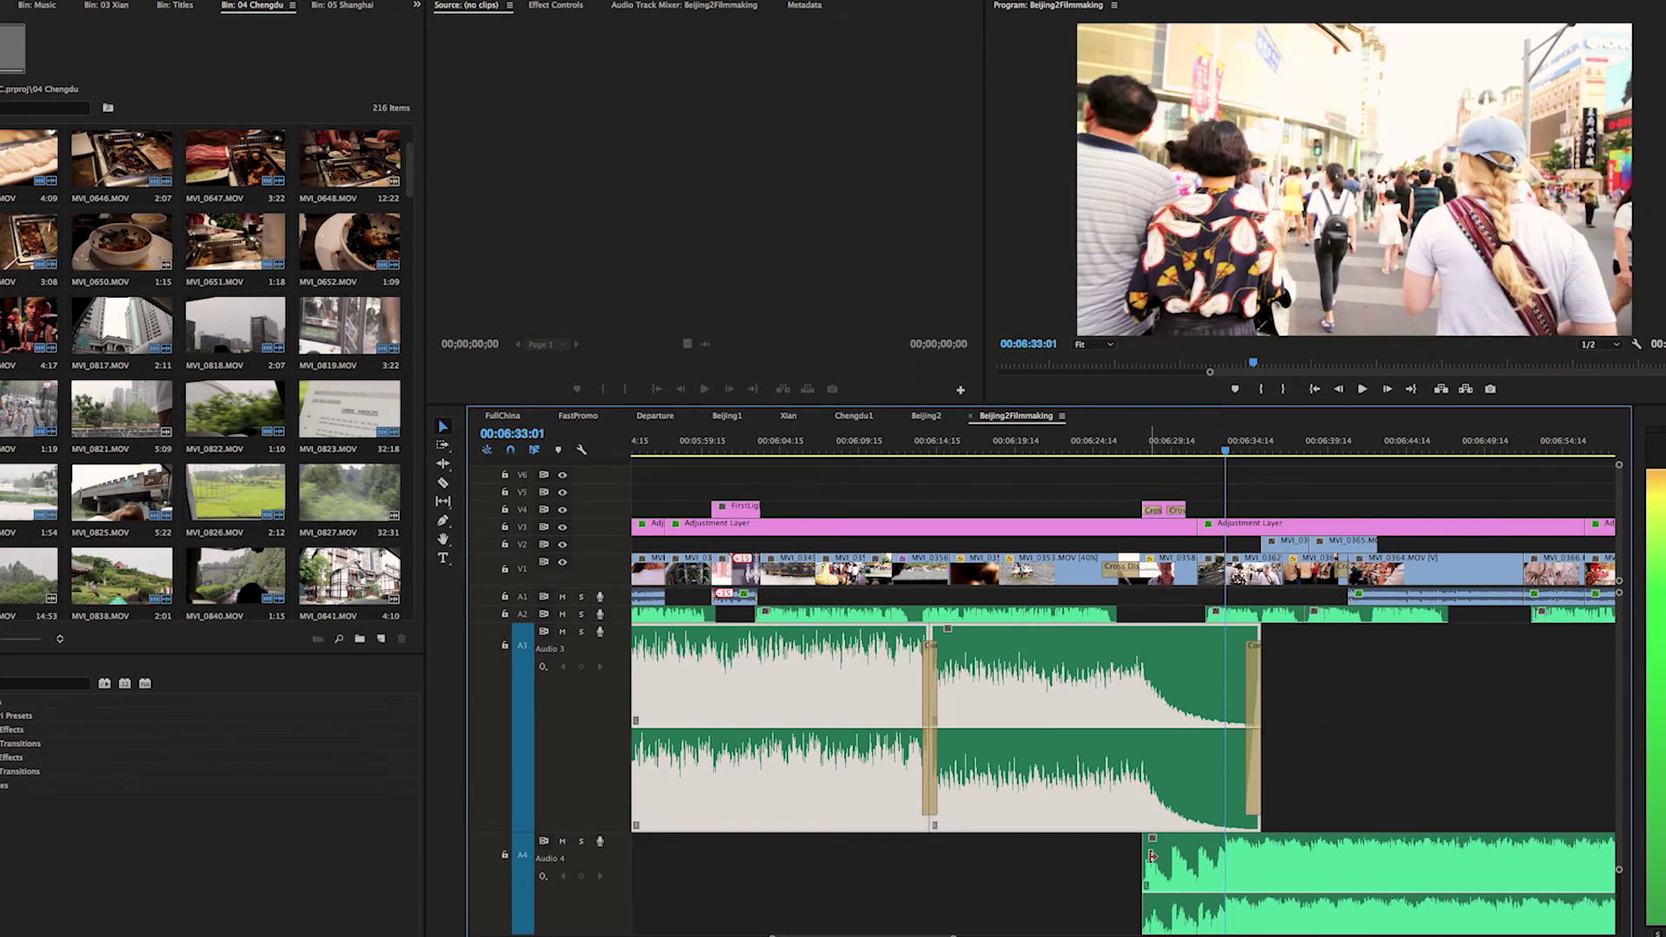
pyautogui.moveTo(1145, 855); pyautogui.dragTo(1119, 849)
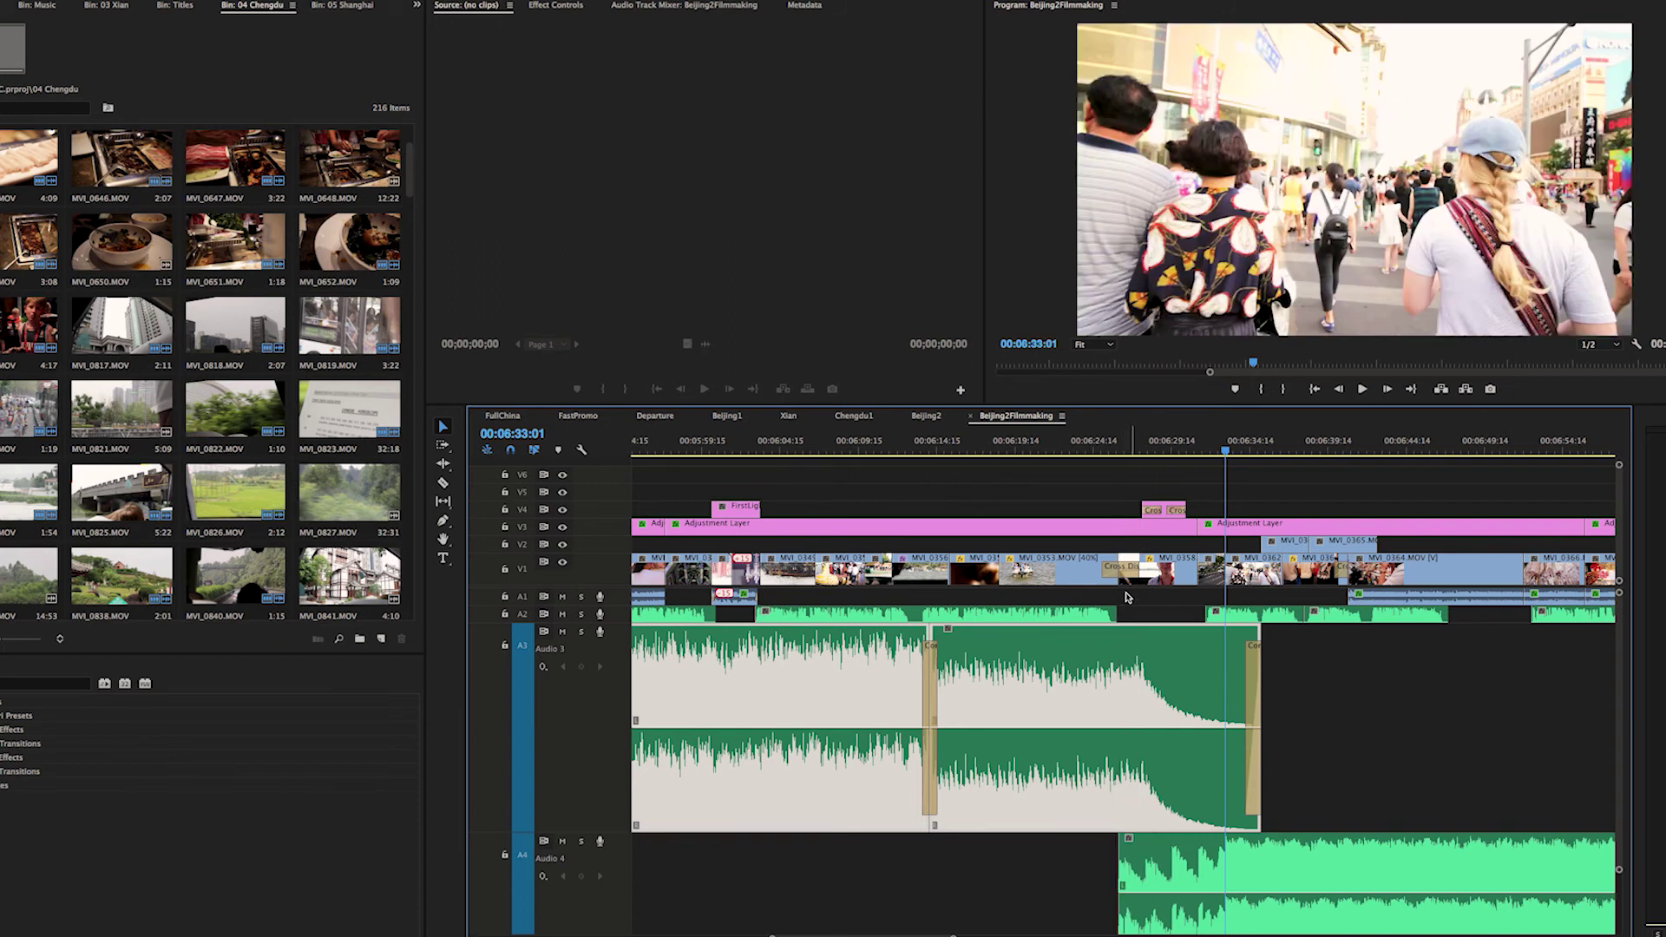
# - Apply the default Constant Power transition to the A4 clip's start and lengthen it to 00:00:09:06, reaching the end of the A3 ending
pyautogui.click(1125, 560)
pyautogui.click(1156, 916)
pyautogui.press('Up')
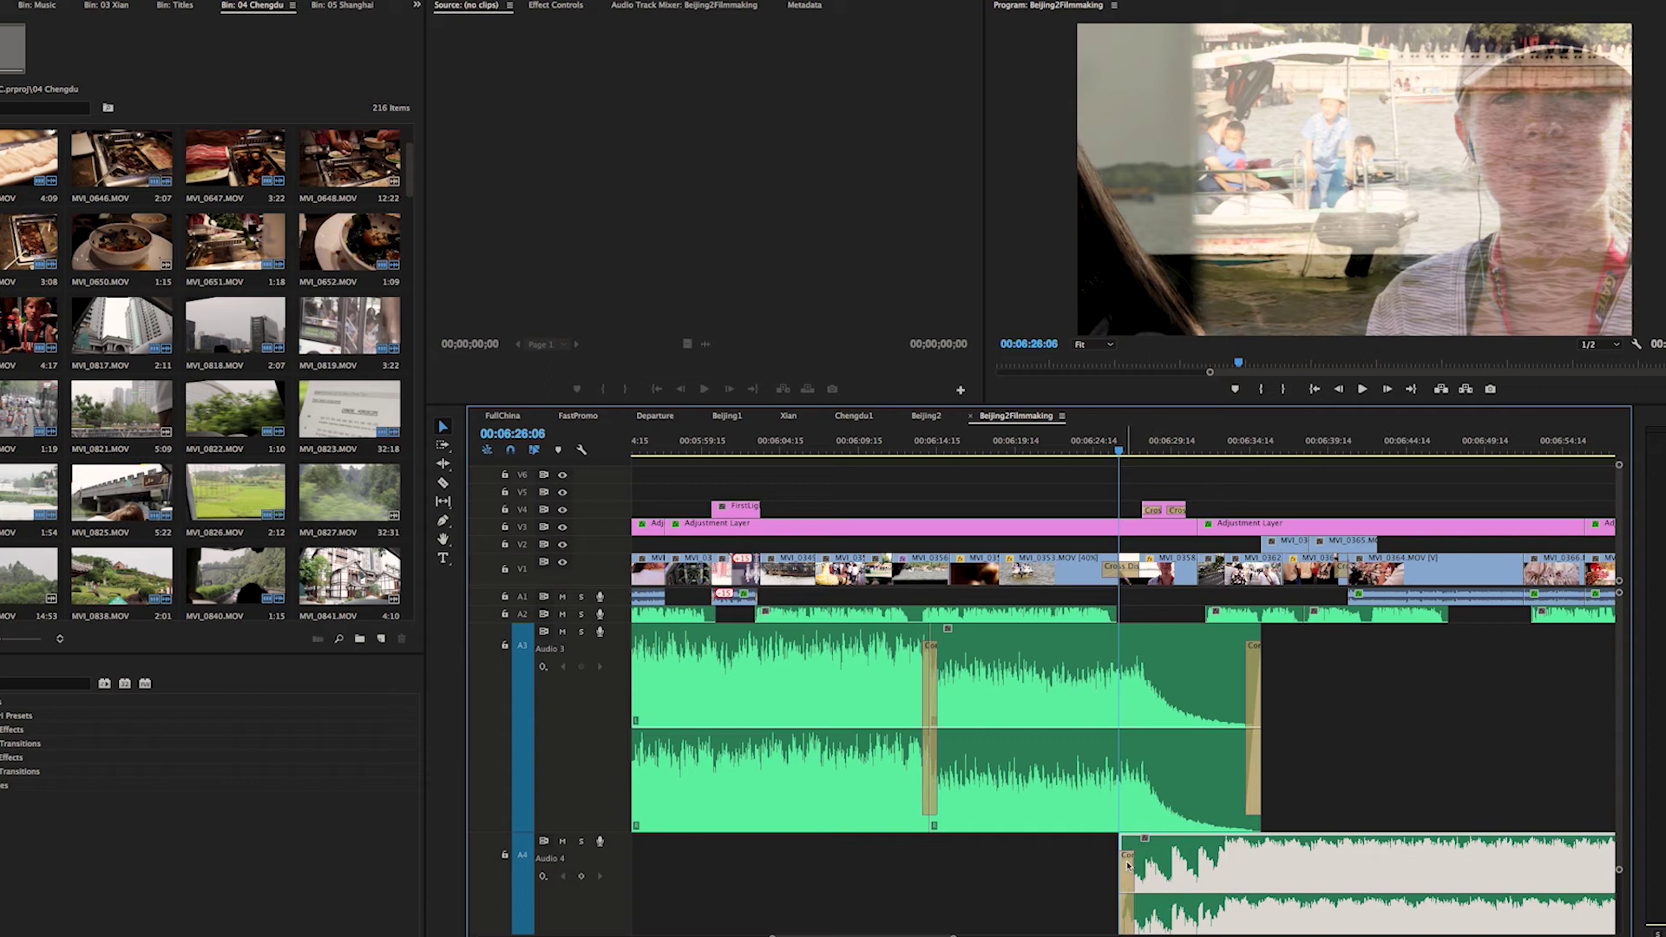
pyautogui.moveTo(1128, 858); pyautogui.dragTo(1145, 859)
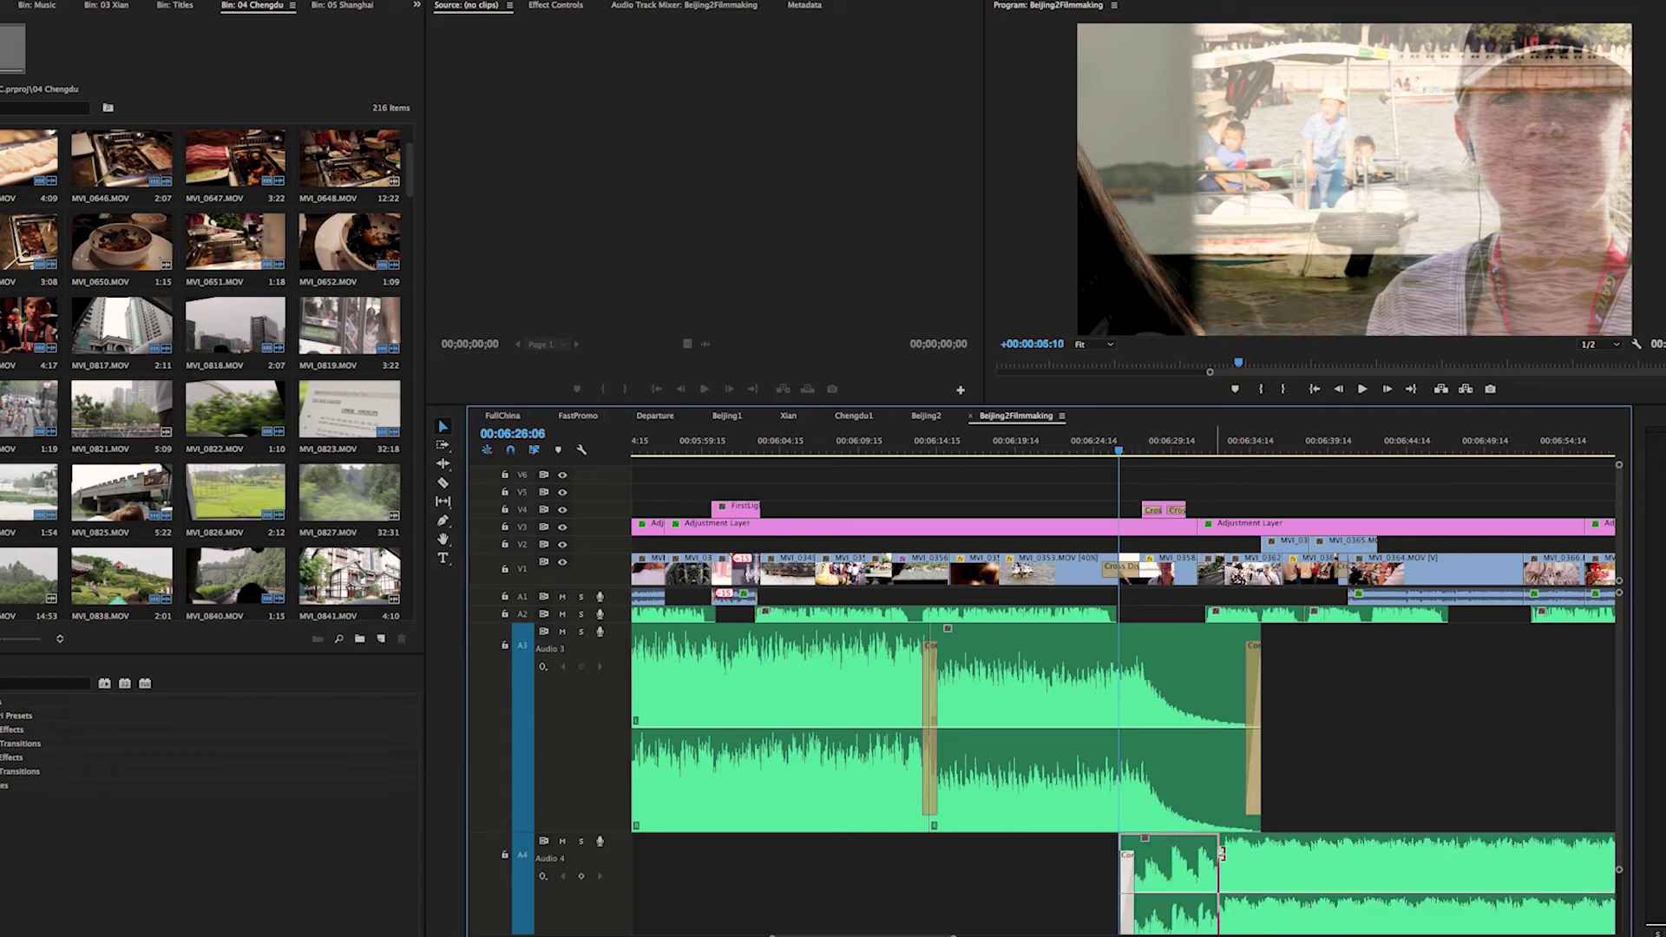
pyautogui.moveTo(1259, 848); pyautogui.dragTo(1260, 850)
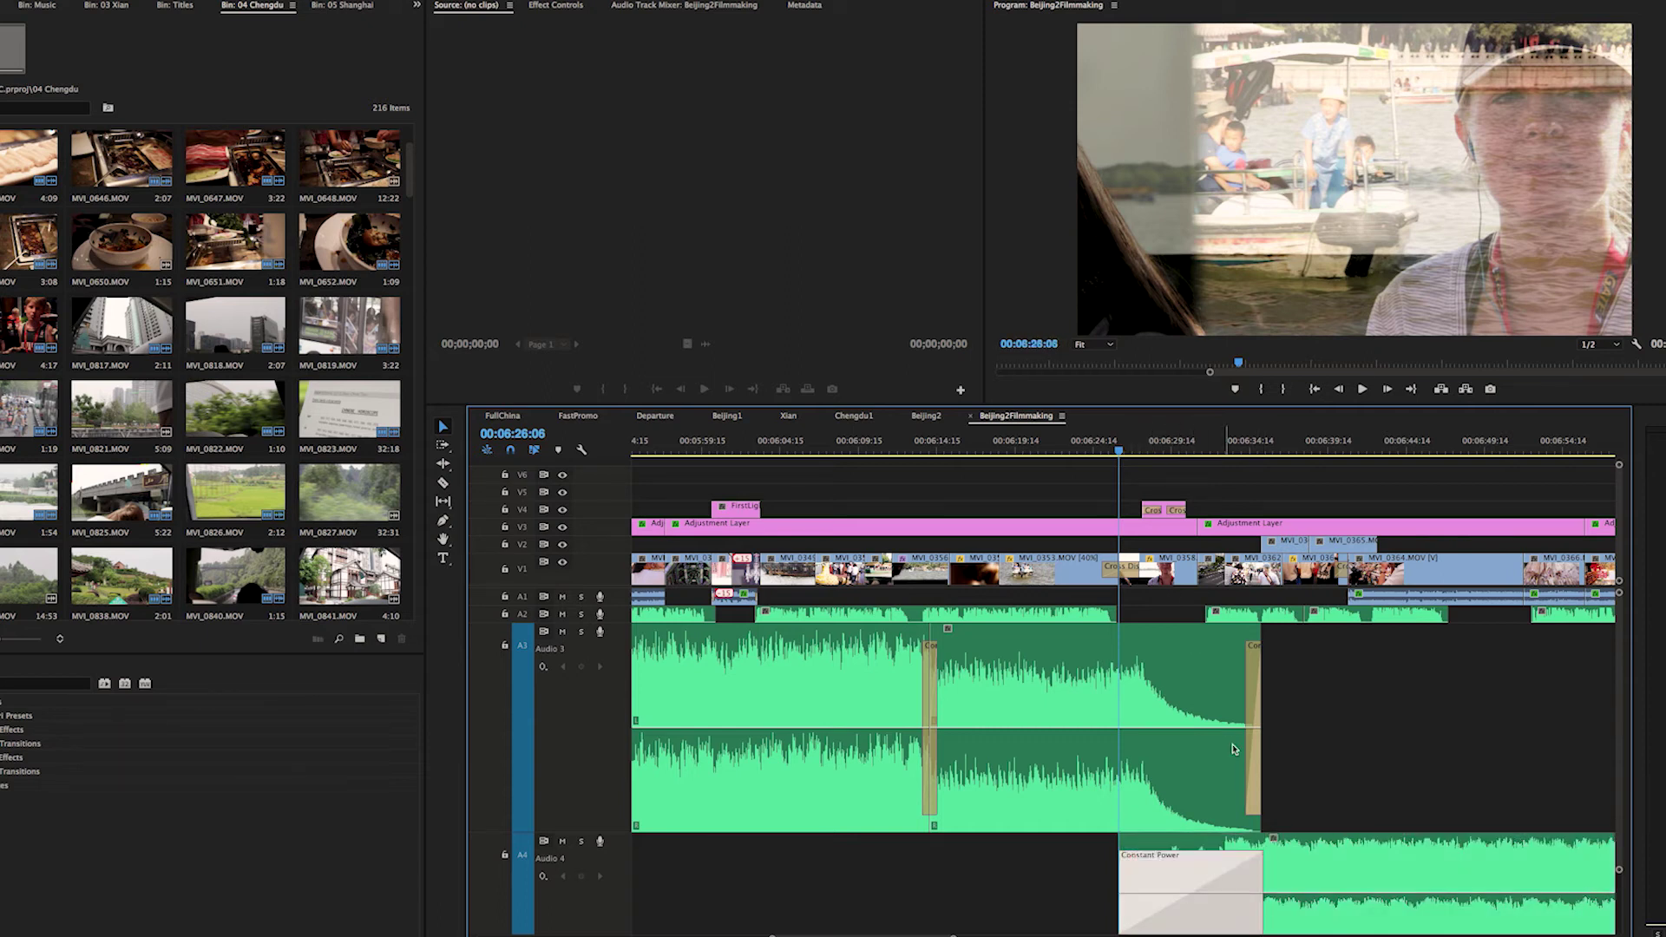
# - Play back the lengthened A4 fade-in over the A3 ending and show the transition's settings
pyautogui.press('space')
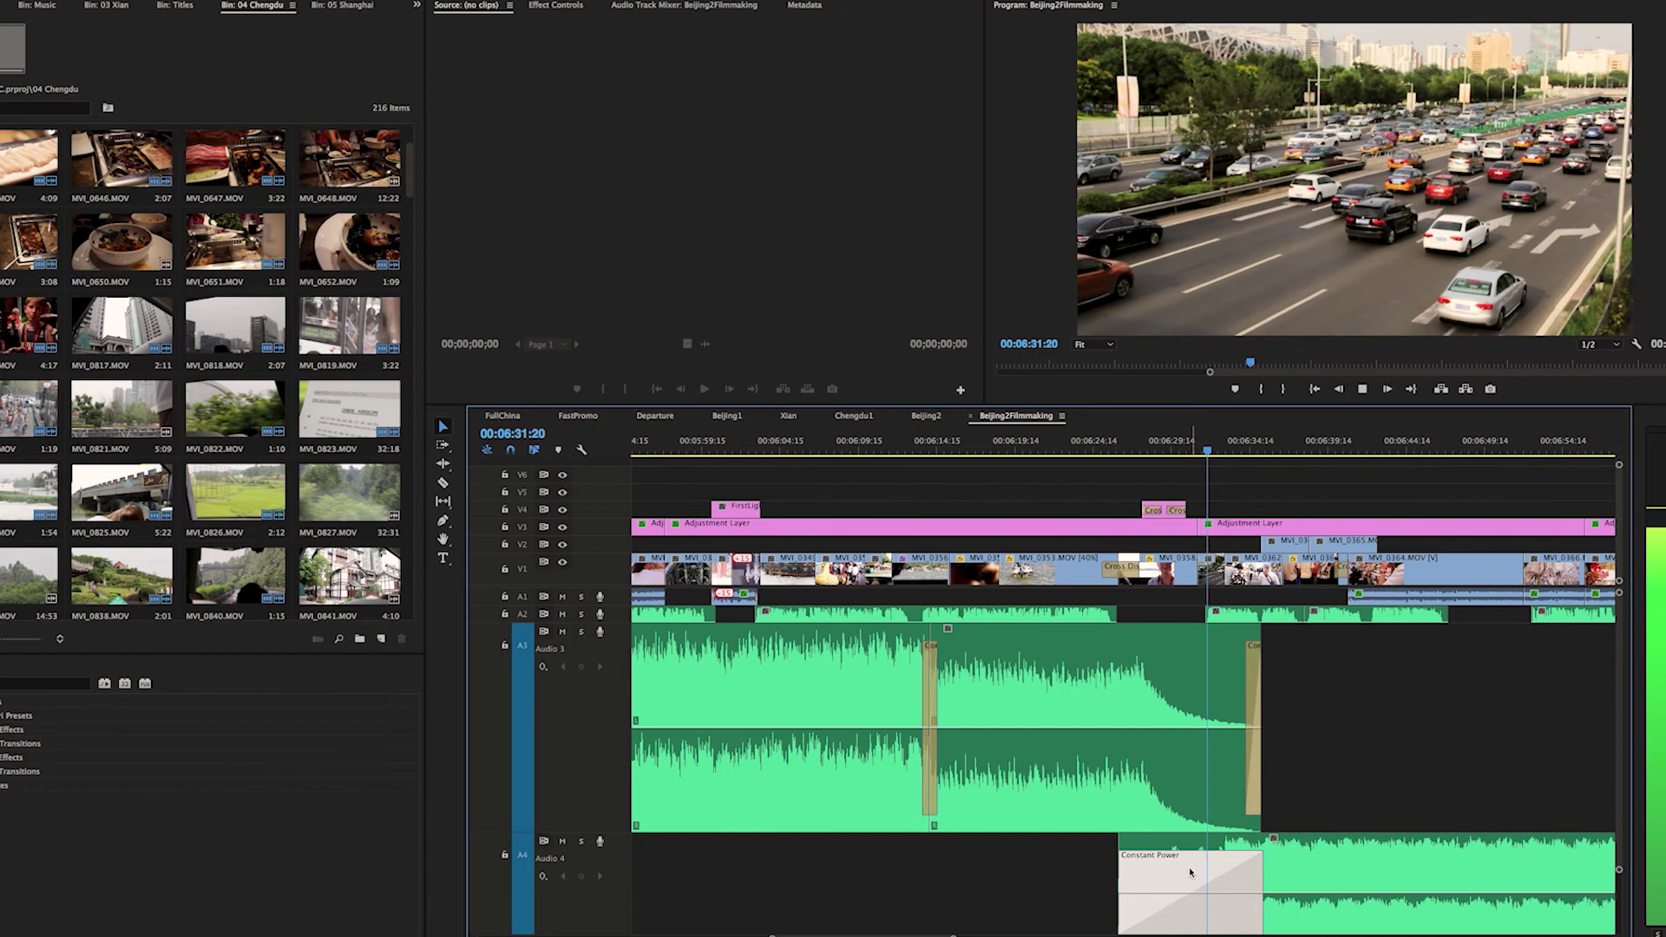
pyautogui.press('space')
pyautogui.scroll(-1, 1189, 866)
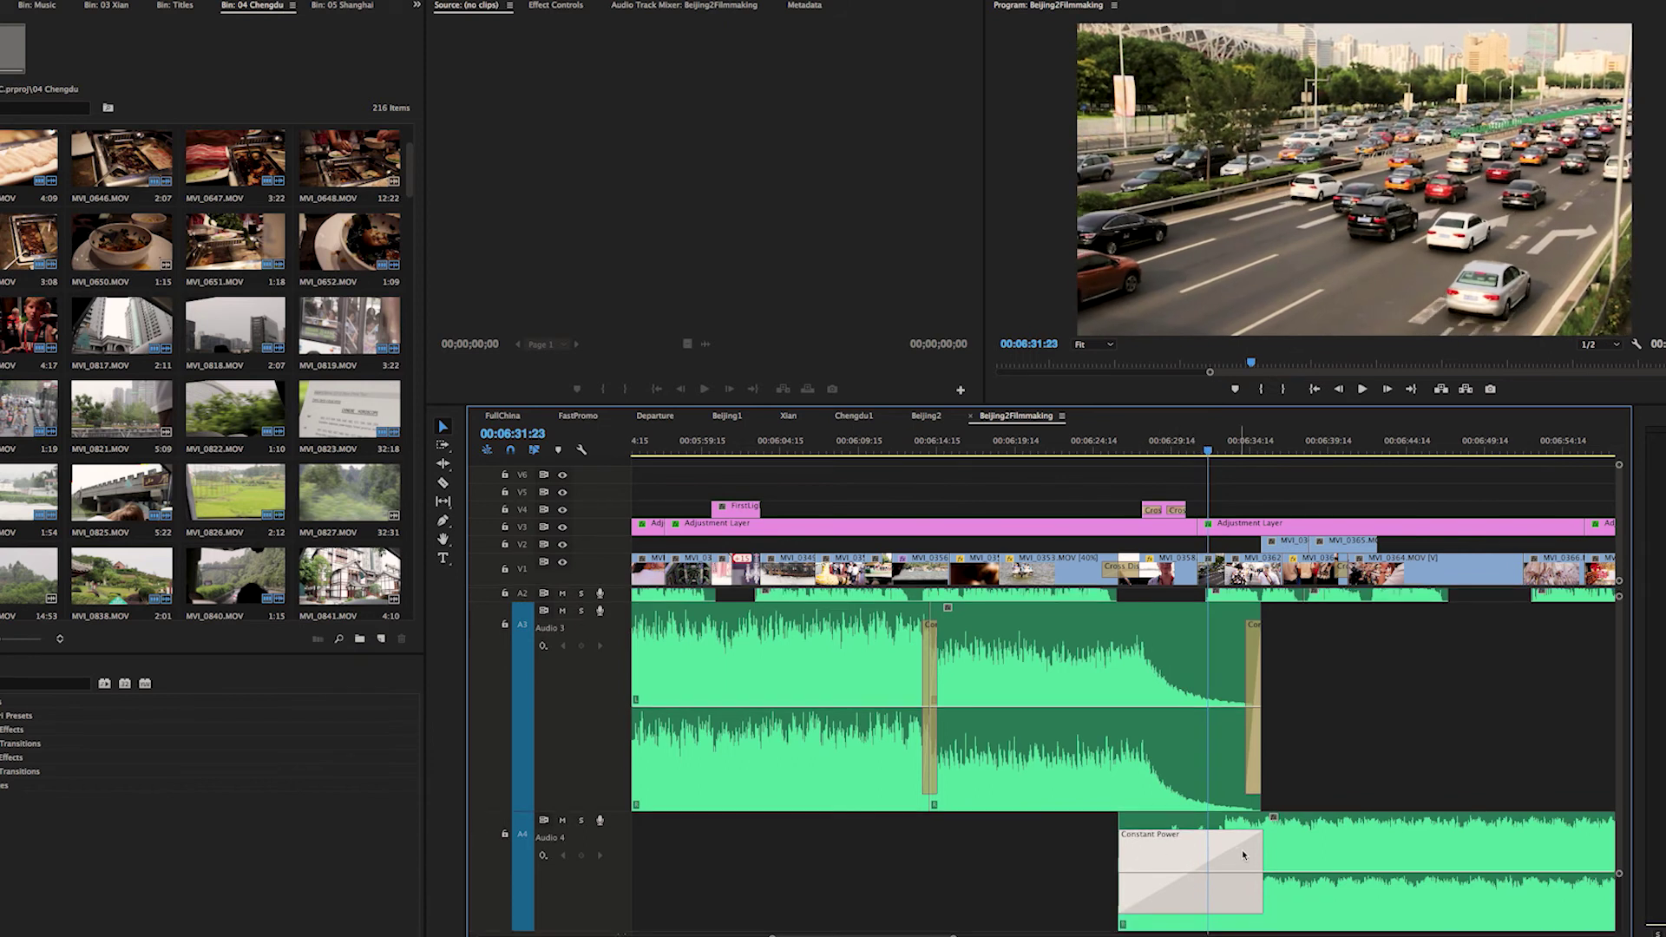
pyautogui.click(568, 7)
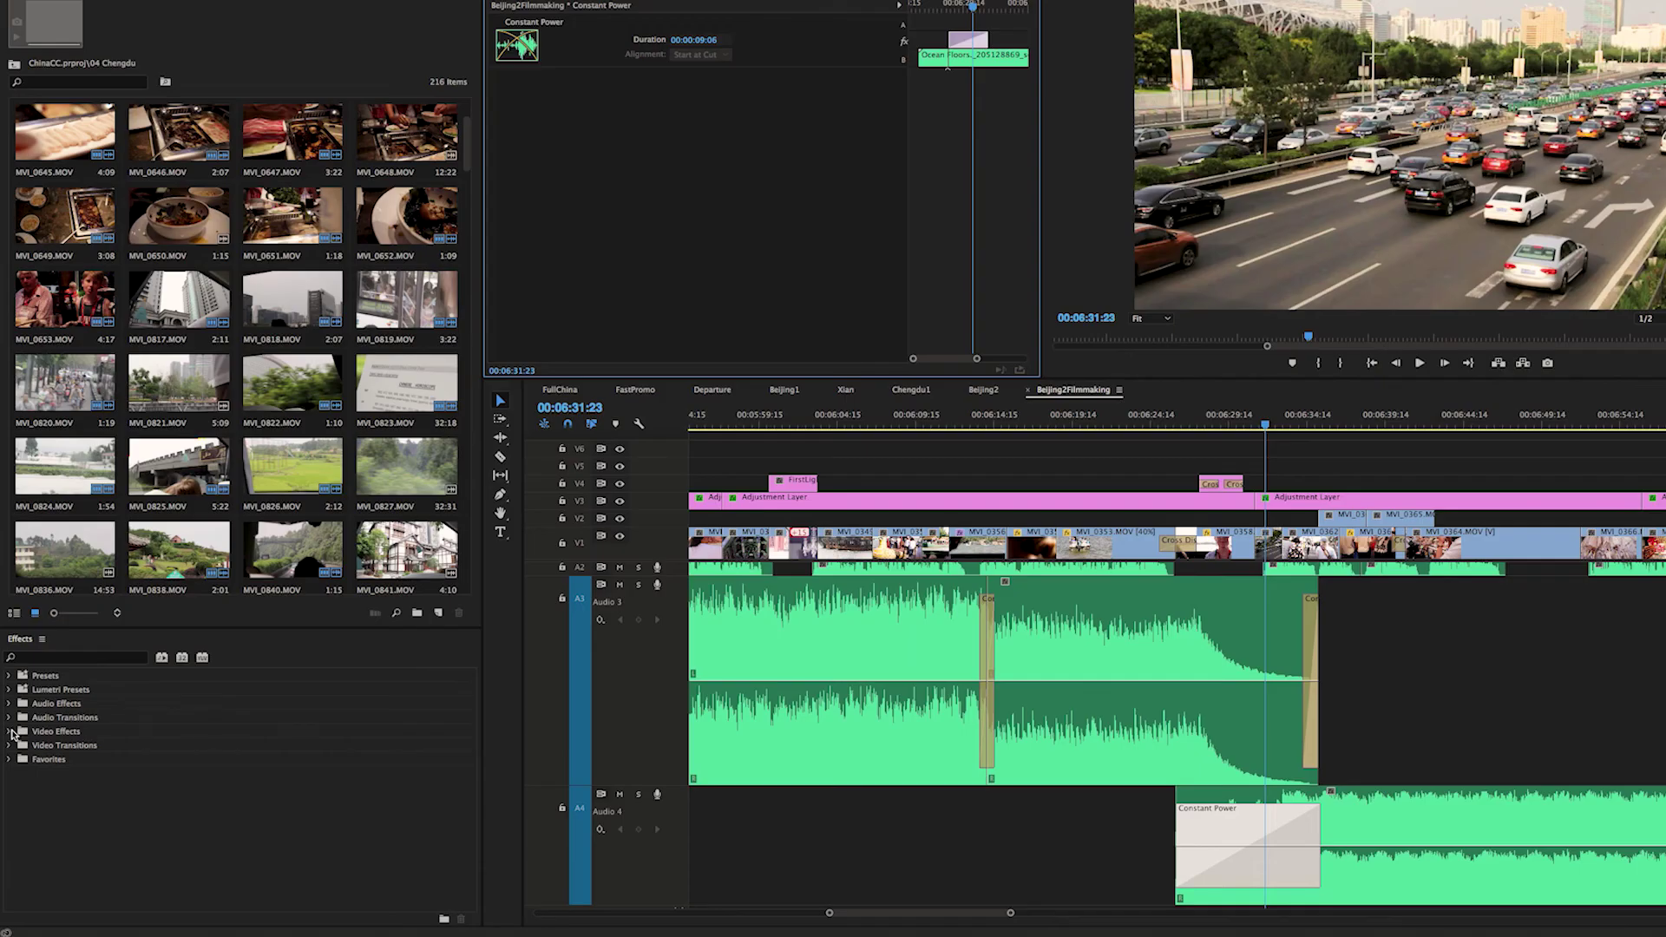
# - Replace the Constant Power transition at the A4 clip's start with the Exponential Fade crossfade
pyautogui.click(10, 717)
pyautogui.click(17, 731)
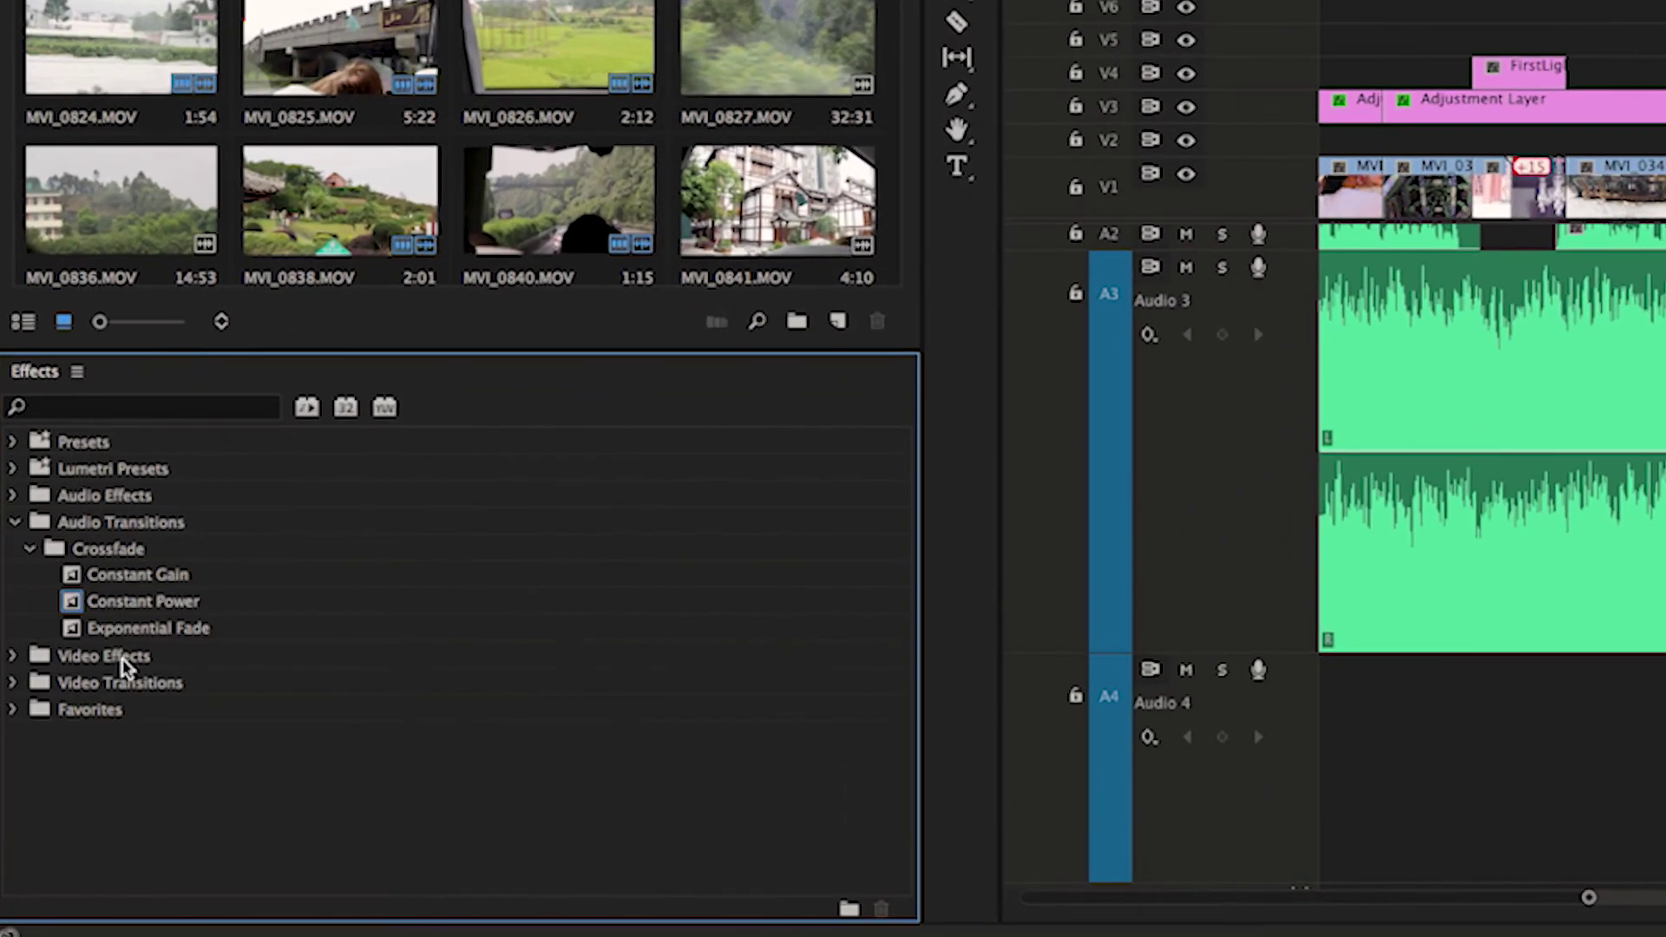
pyautogui.moveTo(119, 628); pyautogui.dragTo(1244, 827)
pyautogui.click(1244, 830)
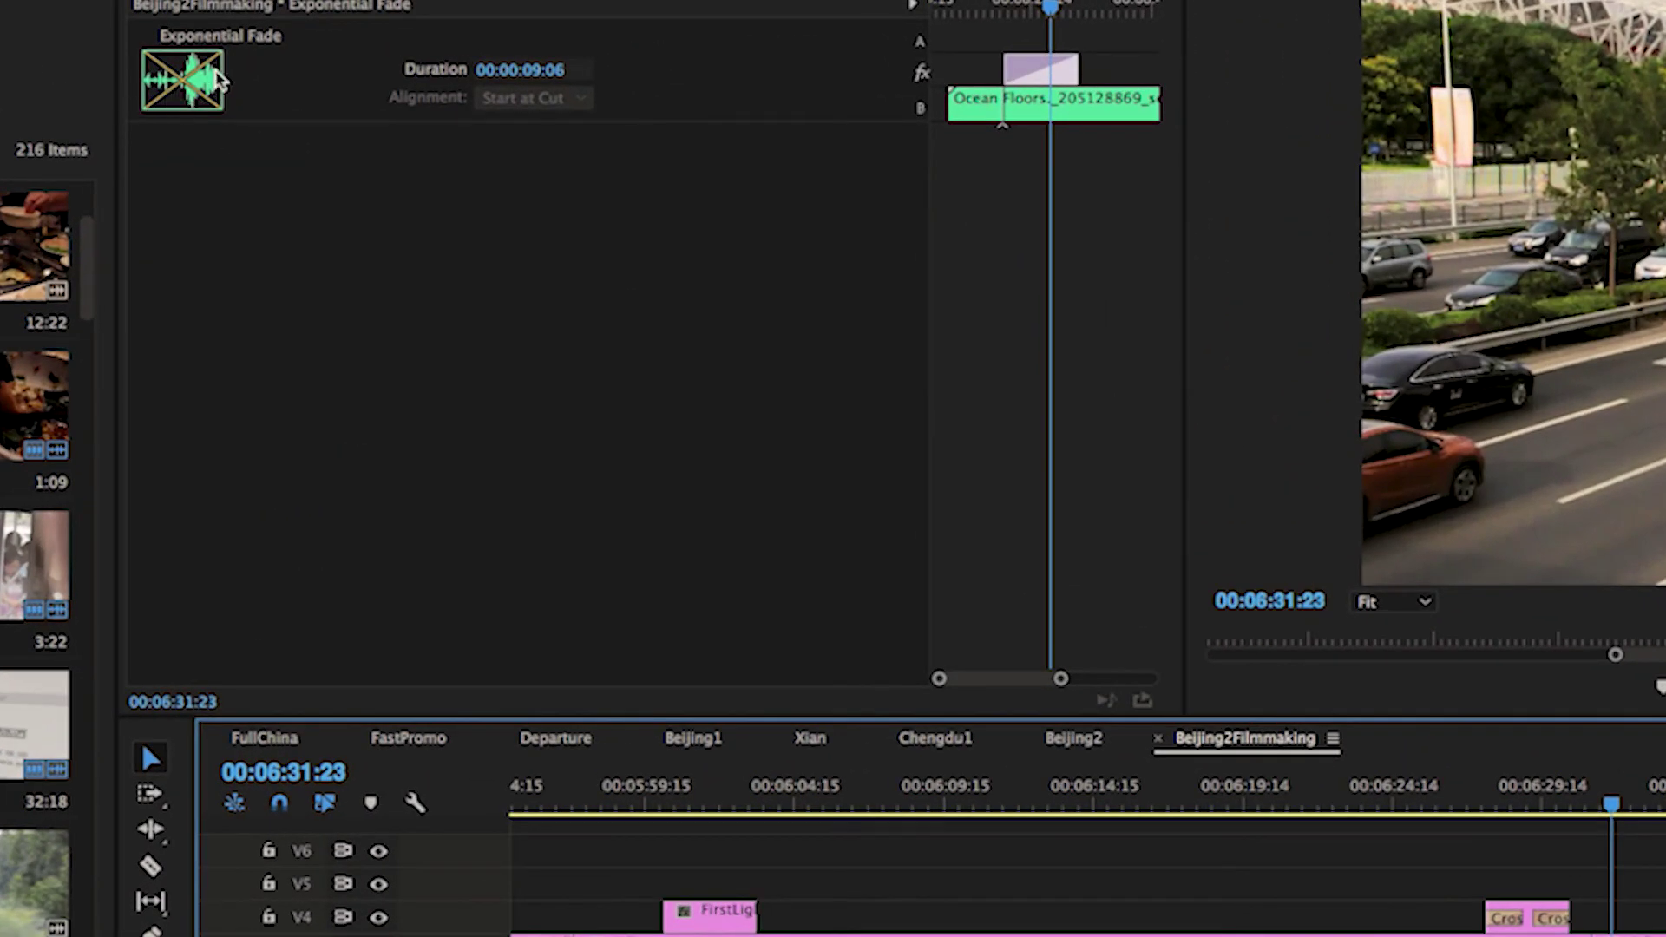
# - Play back the change from the A3 ending into the A4 song with its Exponential Fade, from around 00:06:26 to 00:06:36
pyautogui.click(1443, 791)
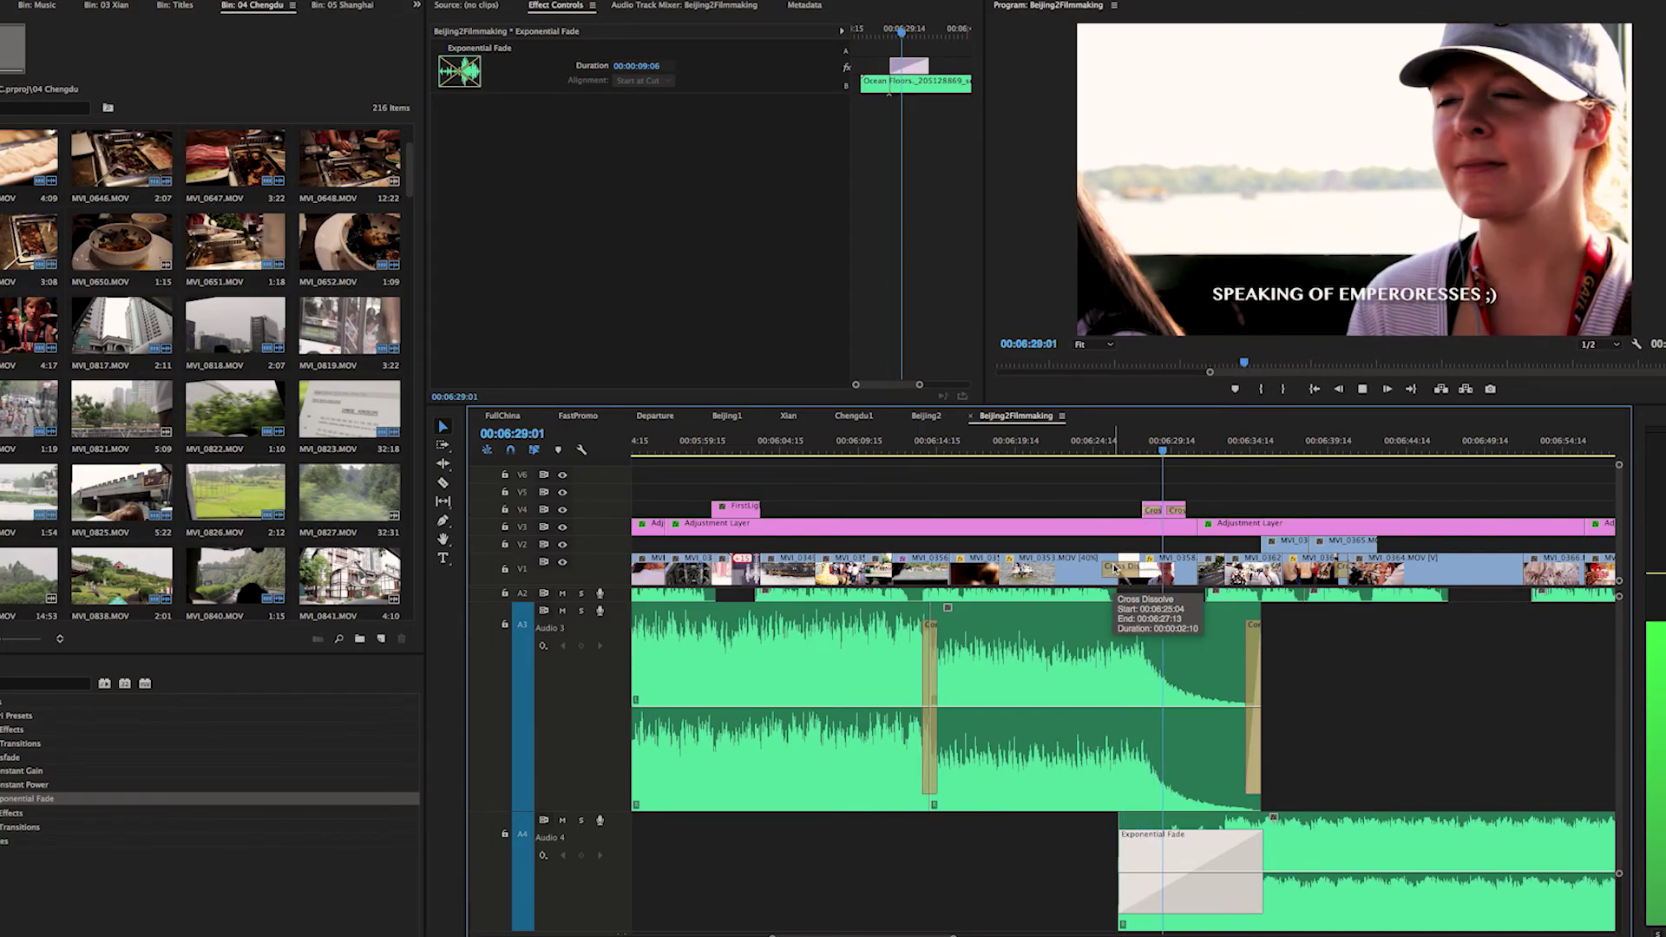
pyautogui.press('-')
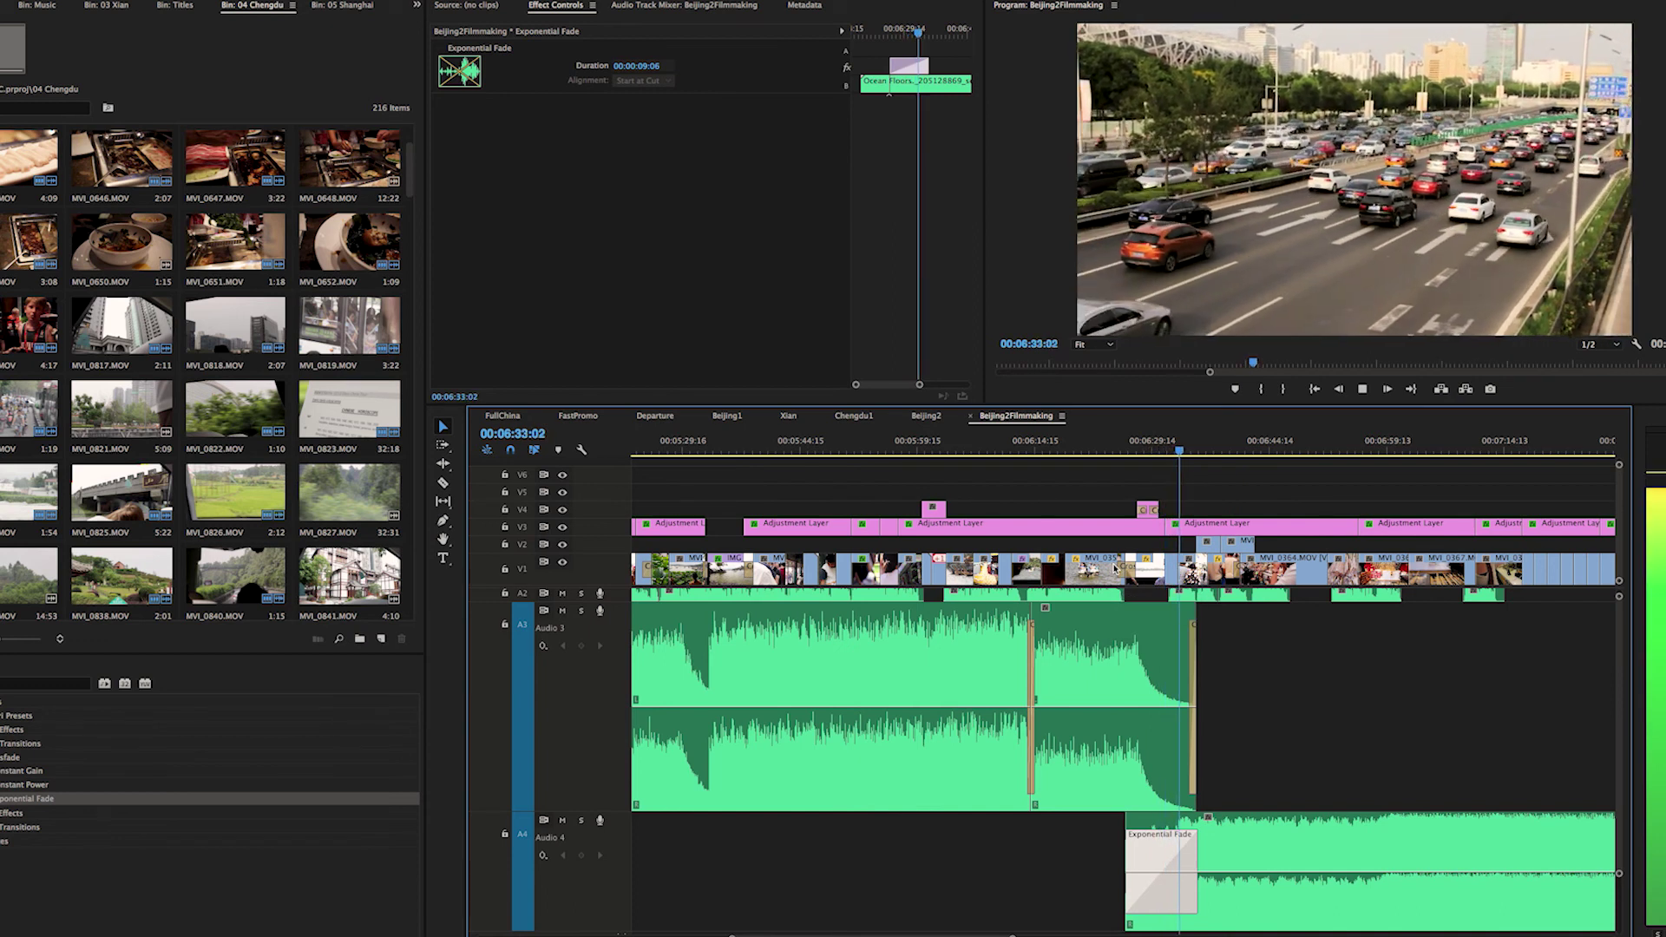
pyautogui.press('=')
pyautogui.press('=')
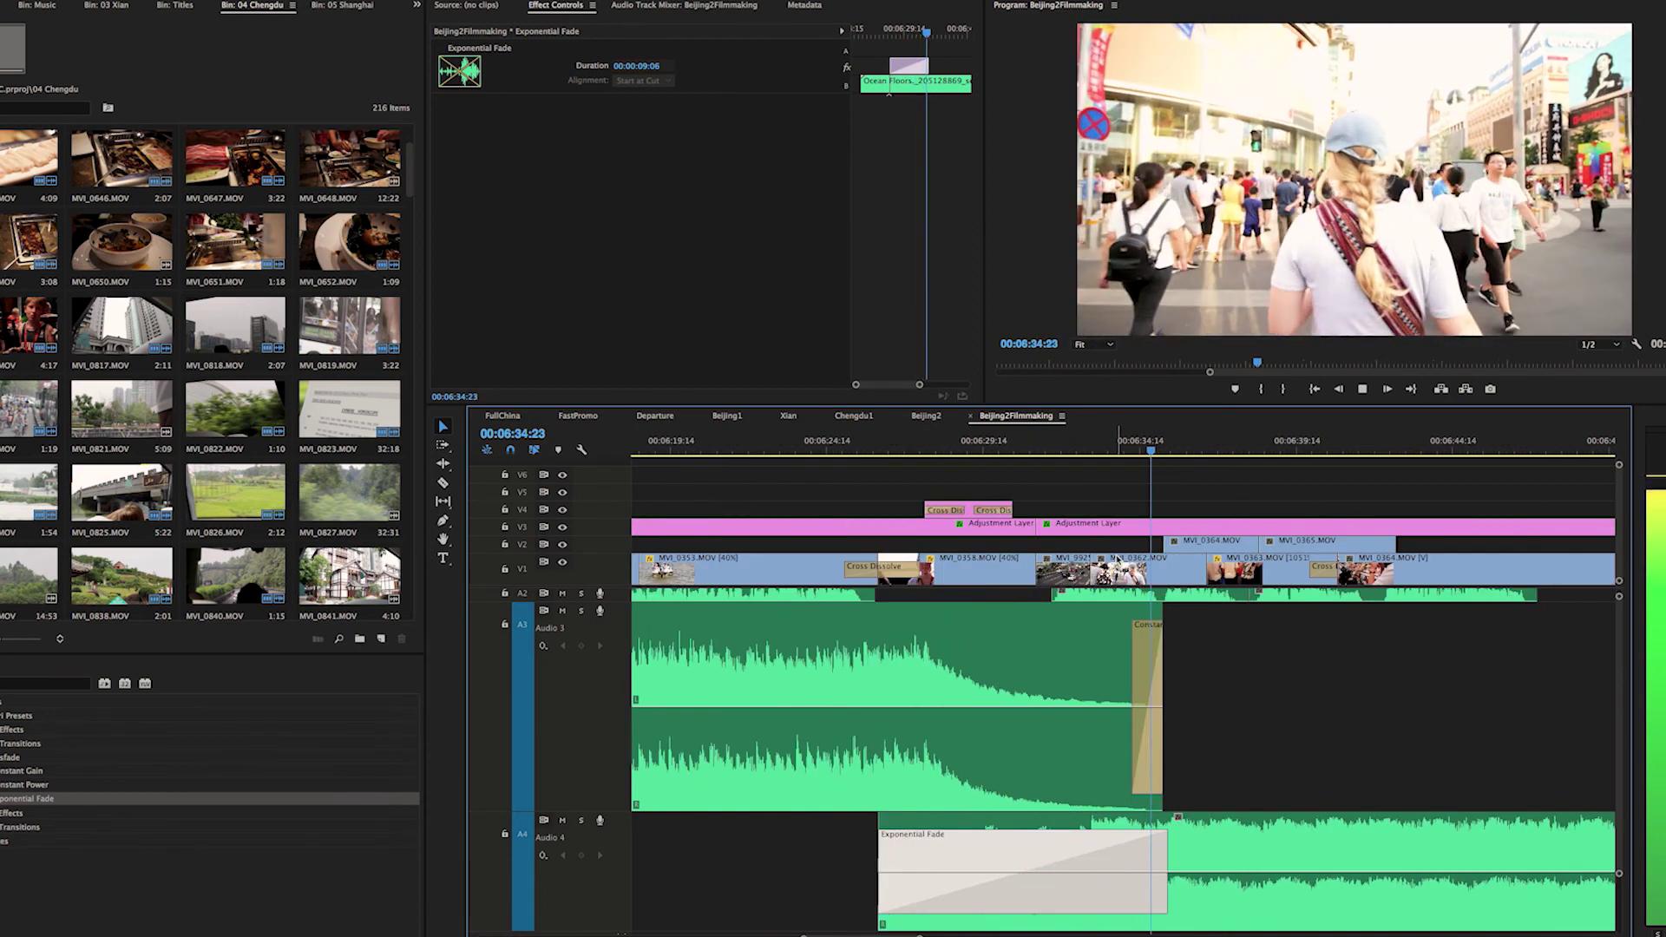
pyautogui.press('-')
pyautogui.press('-')
pyautogui.press('-')
pyautogui.press('-')
pyautogui.press('space')
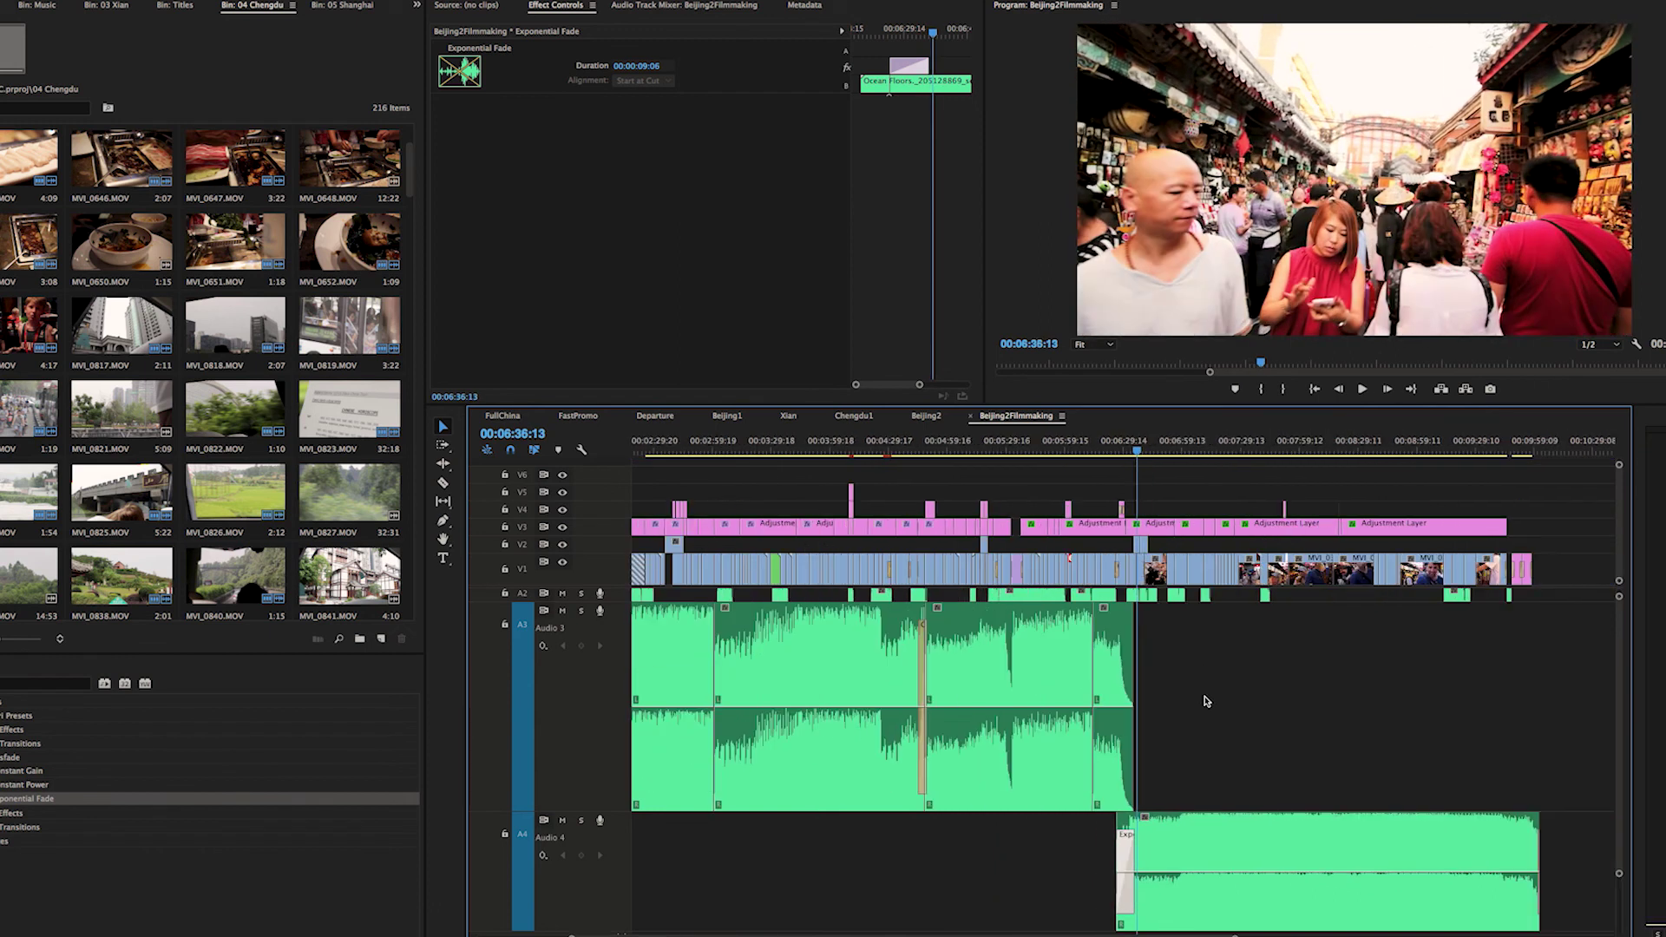
# - Move the playhead to 00:09:40:08 and show the end of the A4 song beside the closing titles
pyautogui.scroll(-5, 1204, 700)
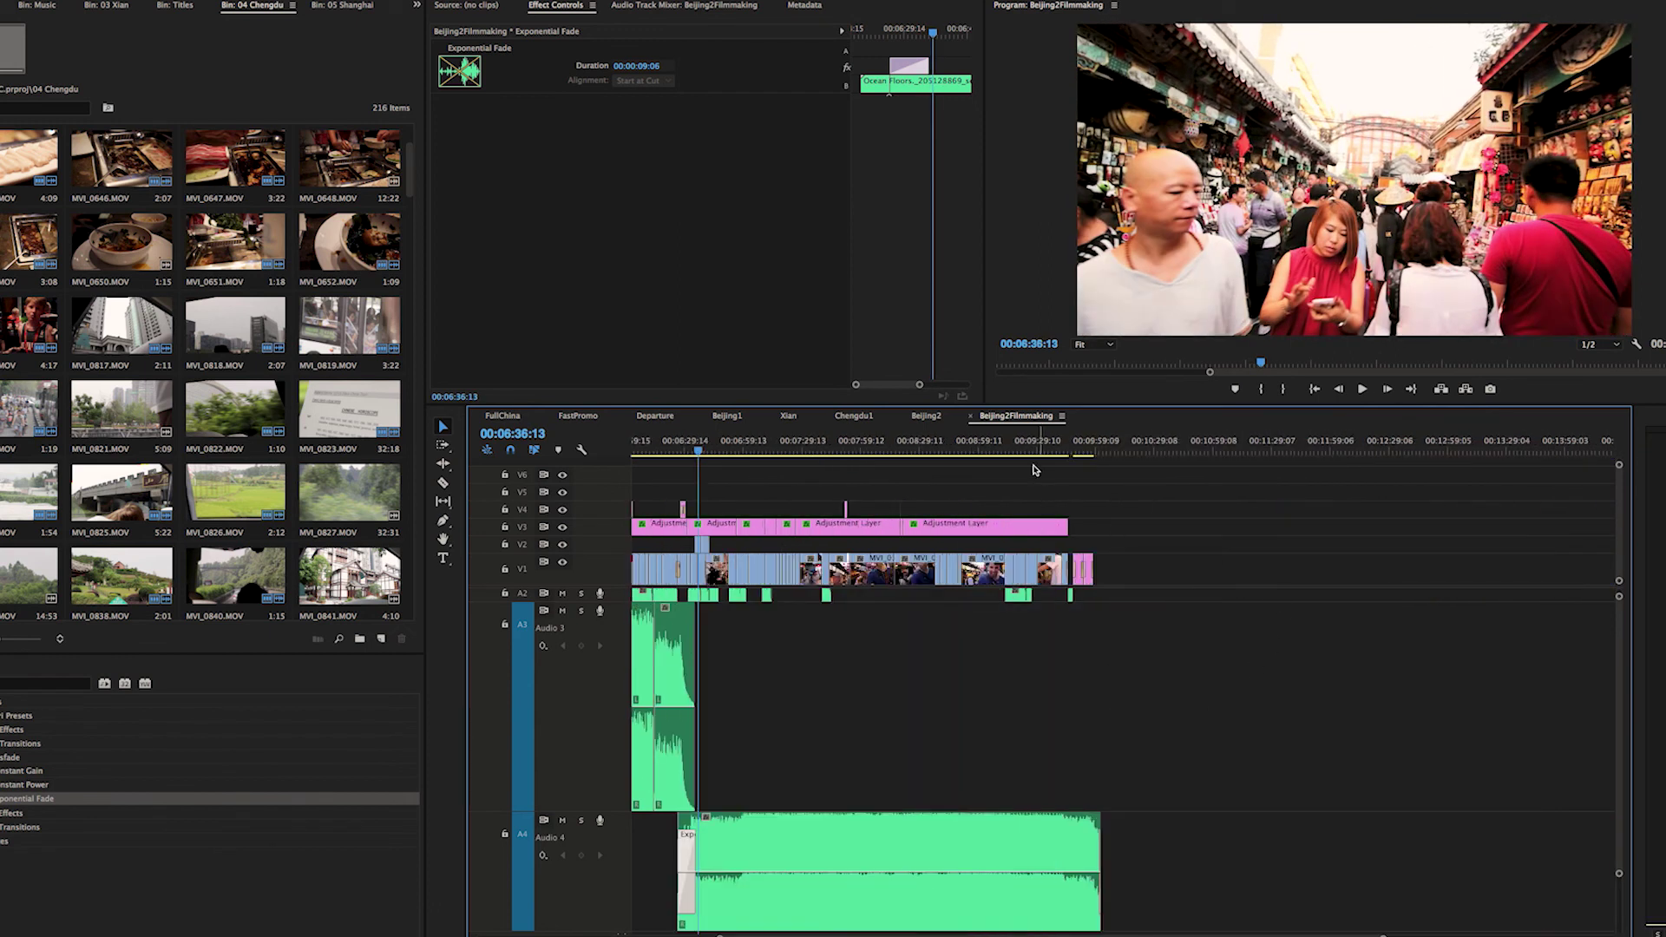
pyautogui.click(1060, 446)
pyautogui.press('=')
pyautogui.press('=')
pyautogui.press('=')
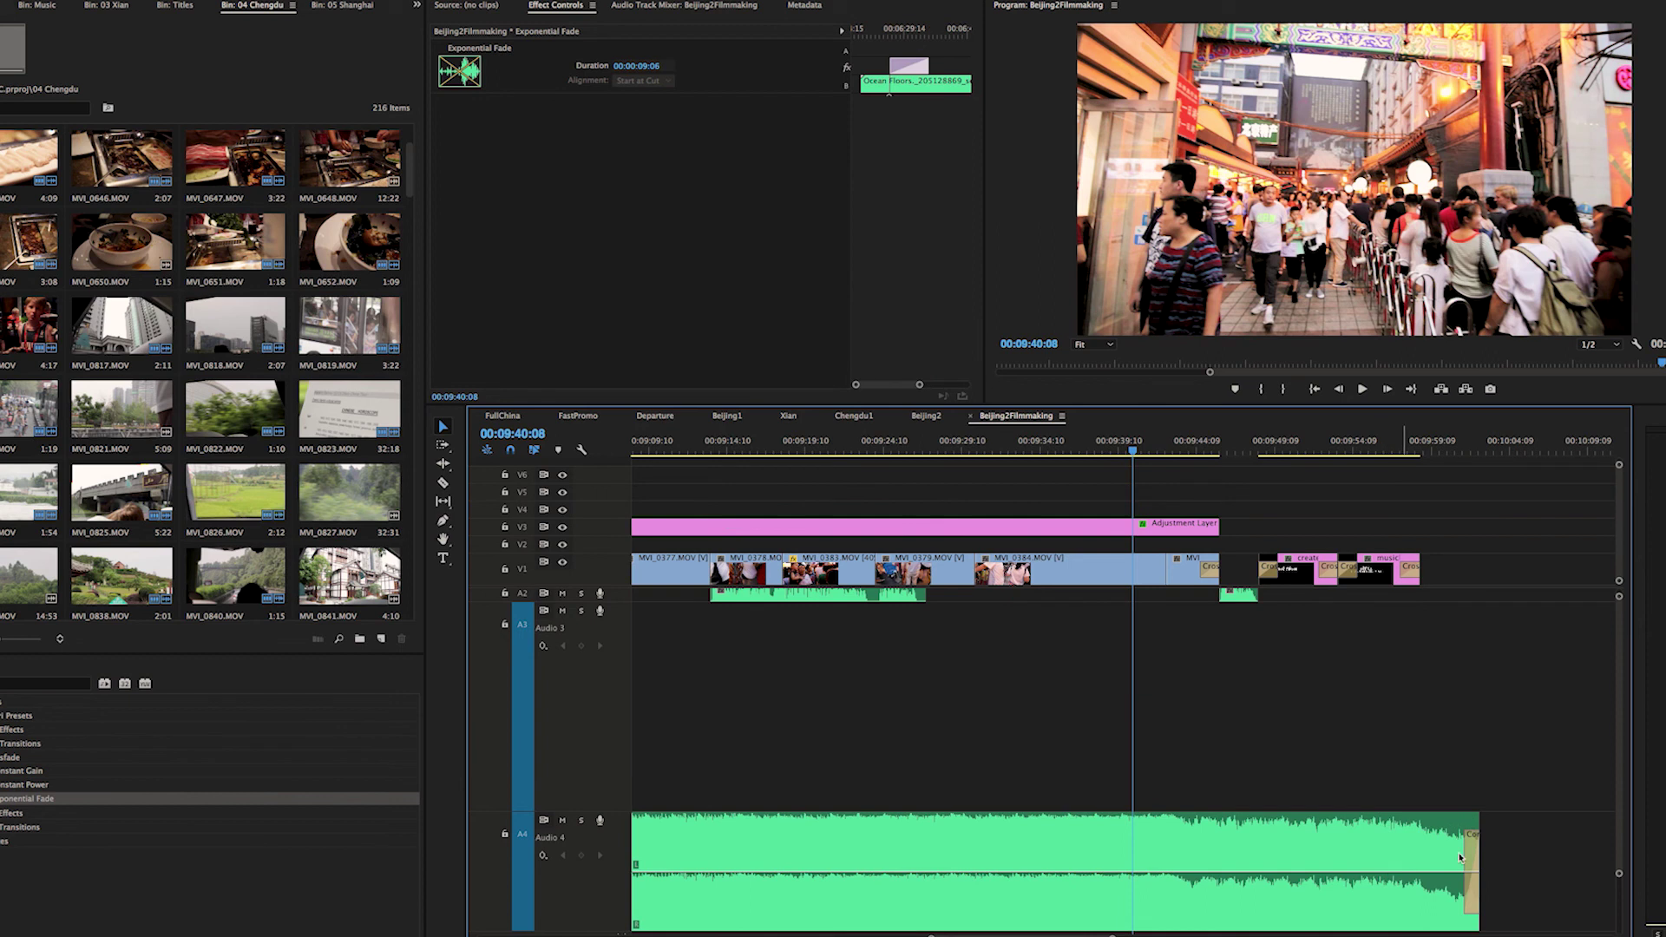